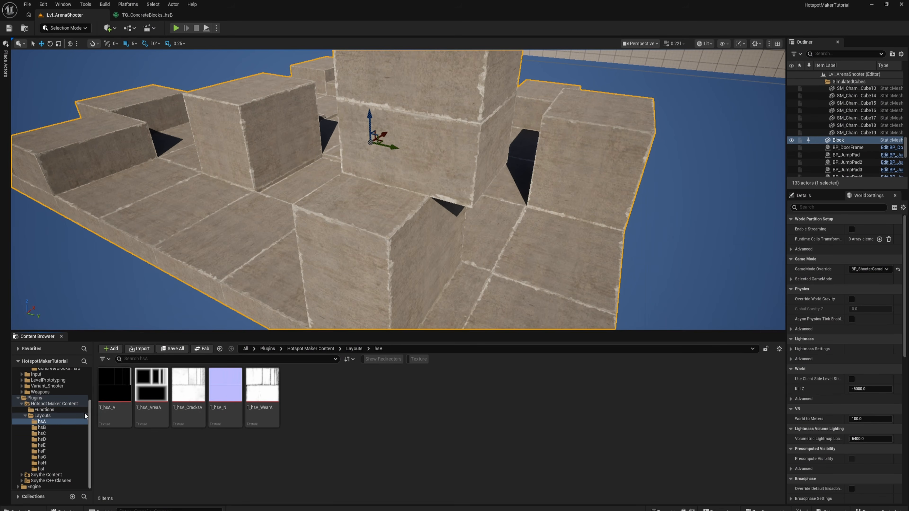
- Examine the T_hsA_A layout texture and the first texture of the hsD layout
double_click(104, 394)
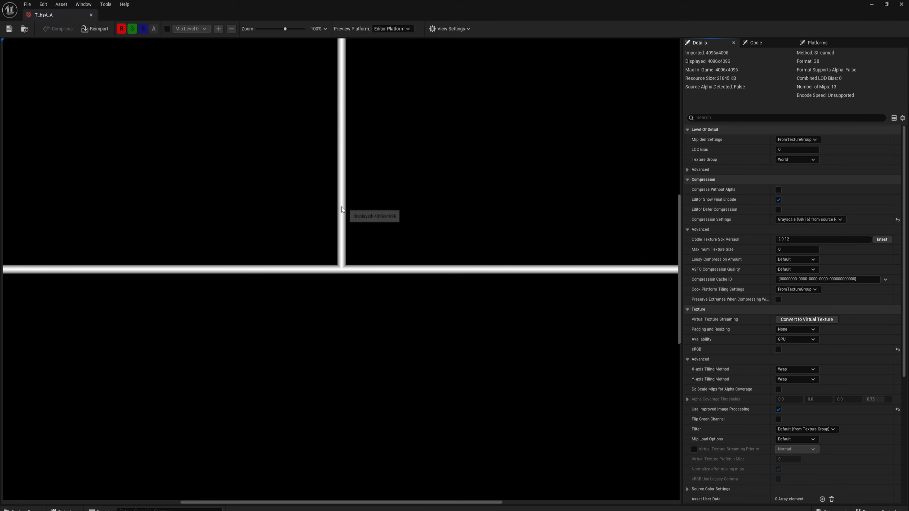
scroll(320, 235, "down", 3)
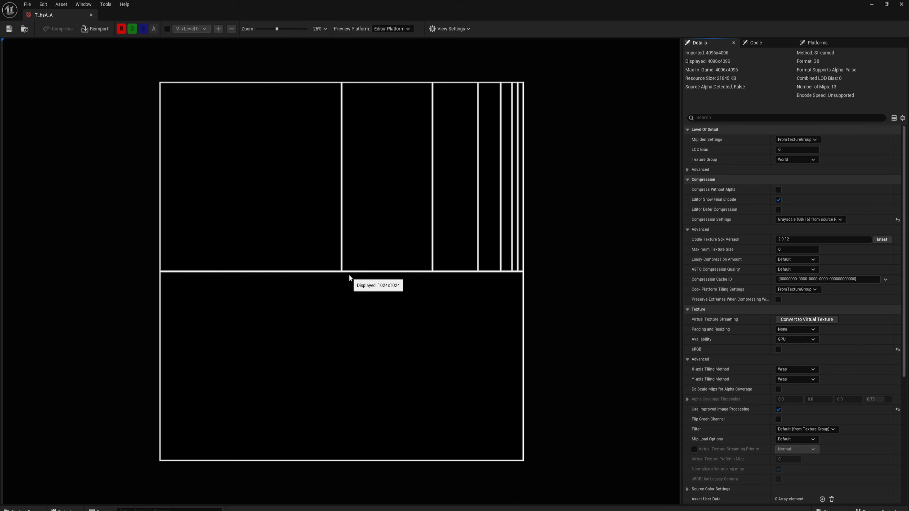
left_click(901, 5)
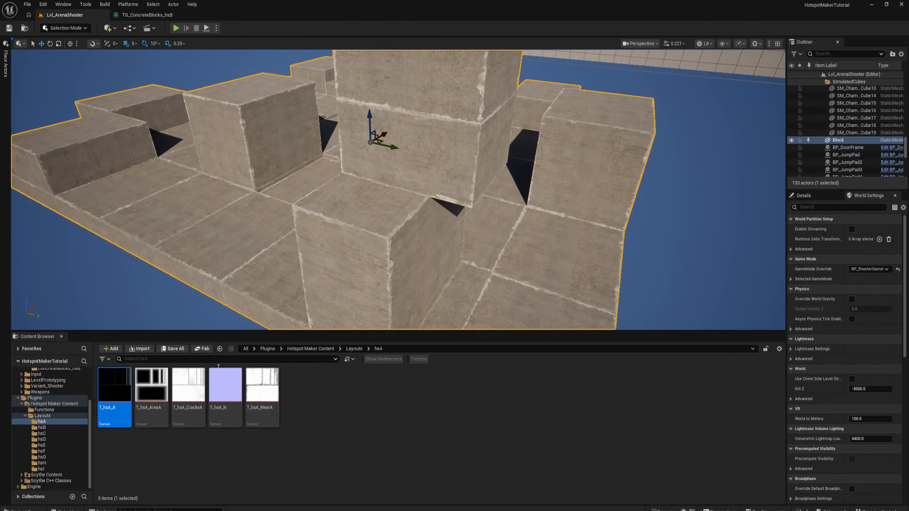
left_click(44, 440)
double_click(109, 390)
scroll(353, 275, "down", 5)
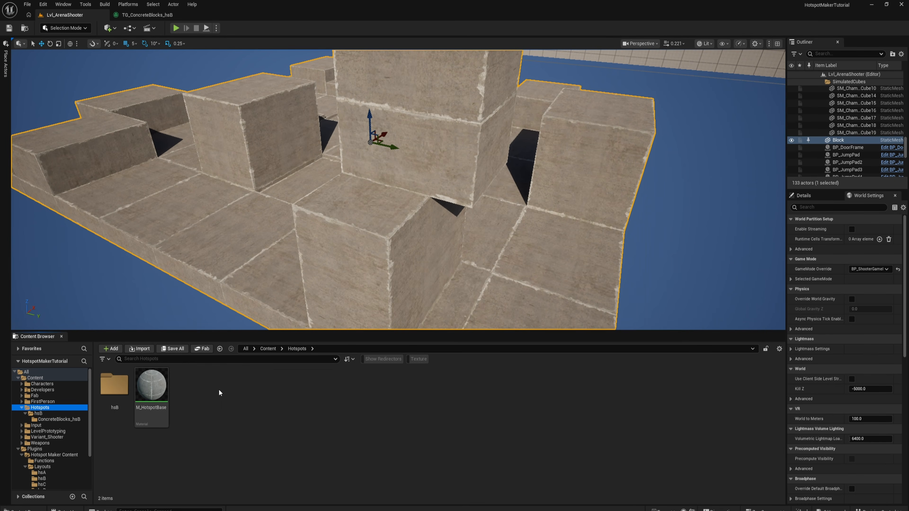
- Create a folder named hsA inside the Content/Hotspots folder
right_click(212, 398)
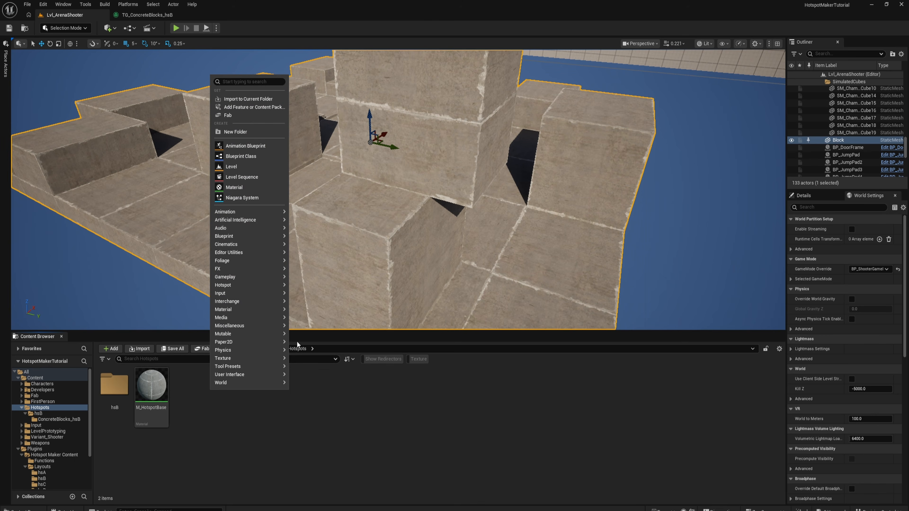
left_click(235, 132)
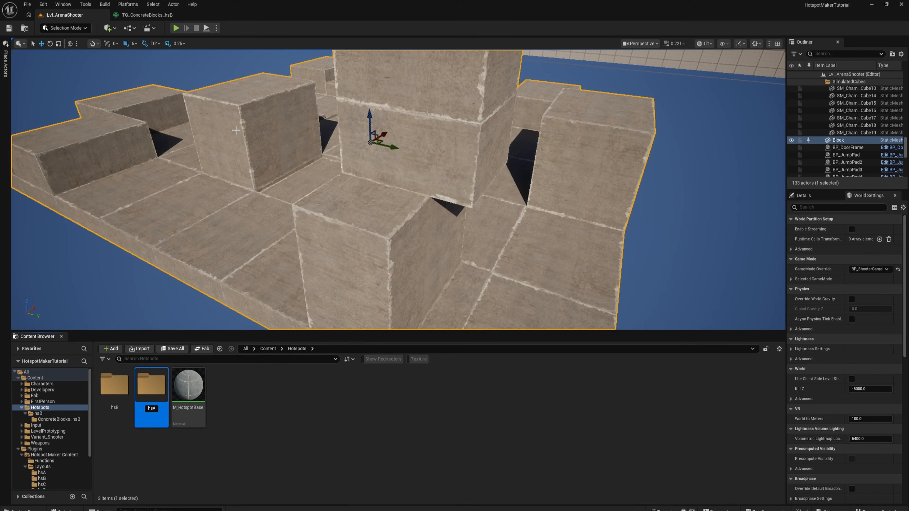
key("Return")
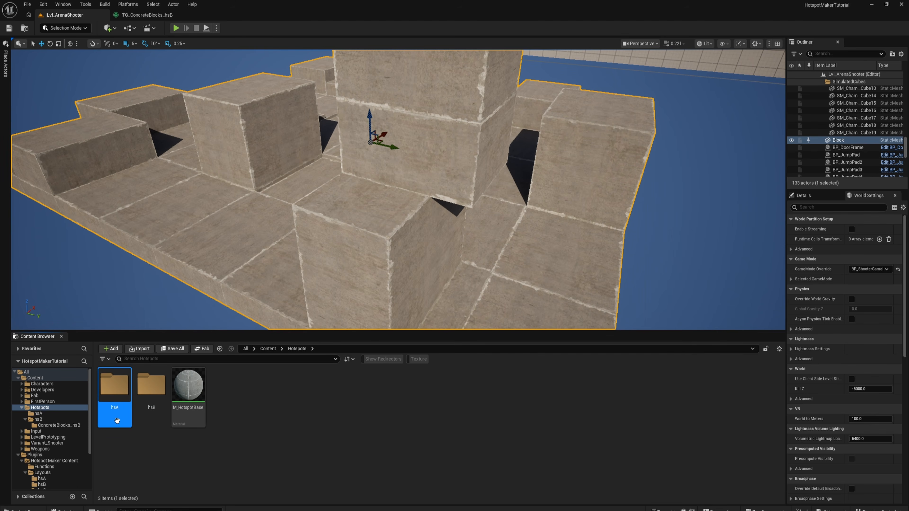
- Create a subfolder named ConcreteWalls_hsA inside the new hsA folder
double_click(122, 390)
right_click(130, 395)
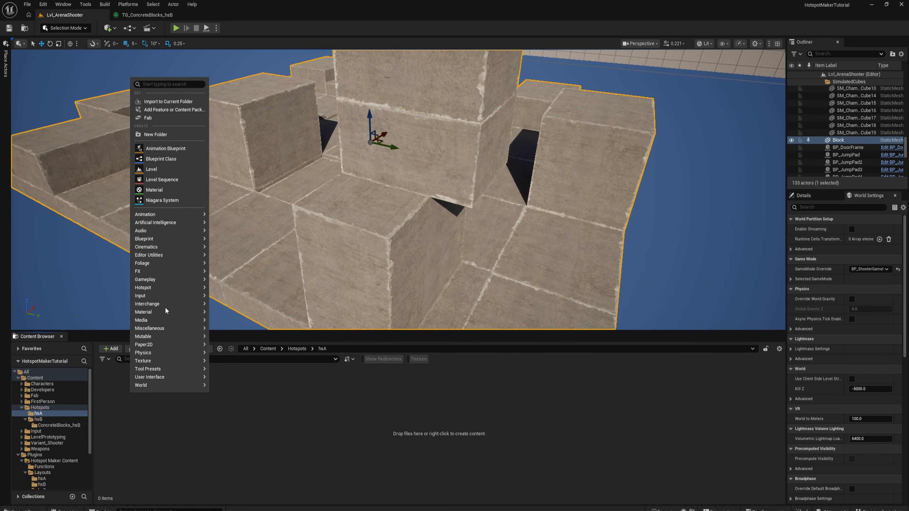
left_click(159, 135)
type("ConcreteWalls_hsA")
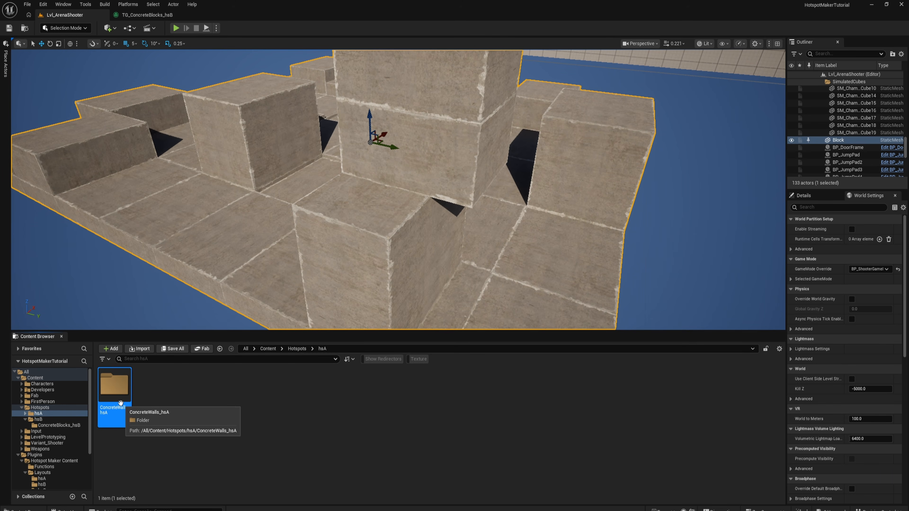
- Create a Texture Graph Instance from TG_ConcreteBlocks_hsB and name it TG_ConcreteWalls_hsA
scroll(37, 427, "down", 2)
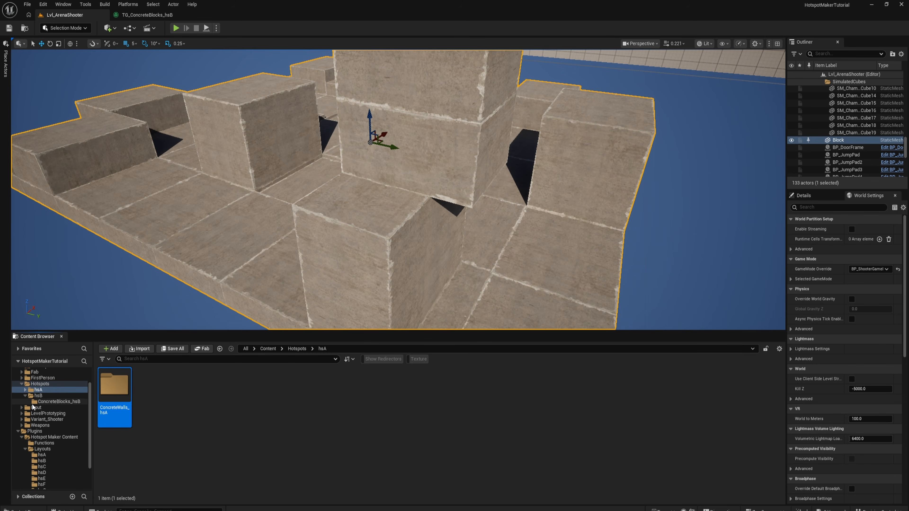
left_click(48, 402)
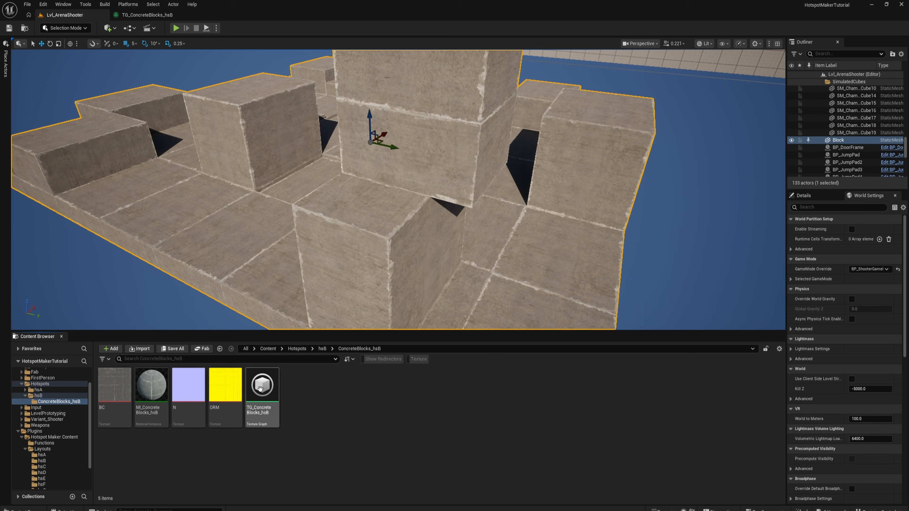
left_click(264, 409)
right_click(264, 409)
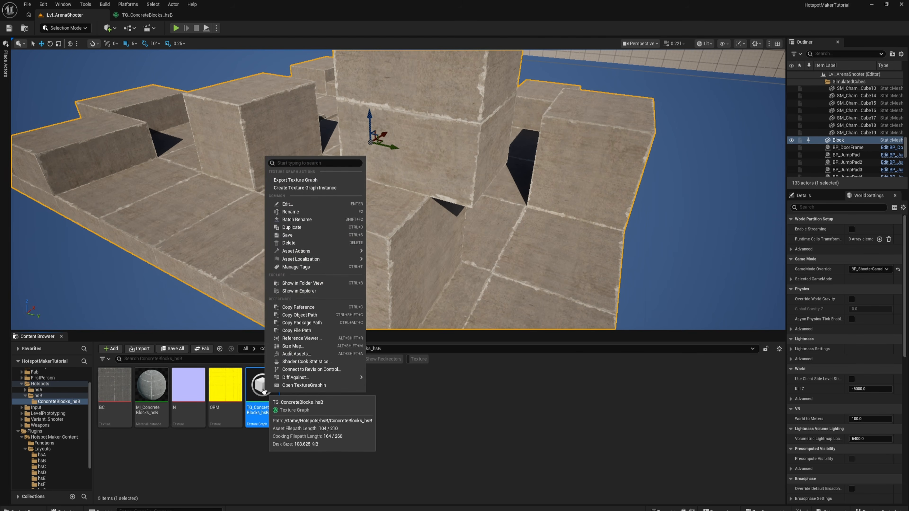
left_click(317, 188)
type("TG_Concre")
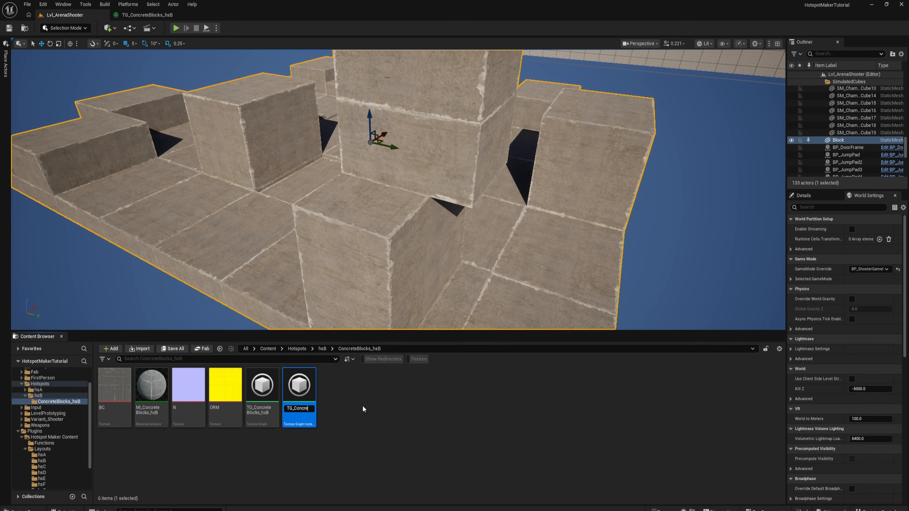
type("teWalls_hsA")
key("Return")
- Move TG_ConcreteWalls_hsA into the ConcreteWalls_hsA folder and open it for editing
left_click(25, 390)
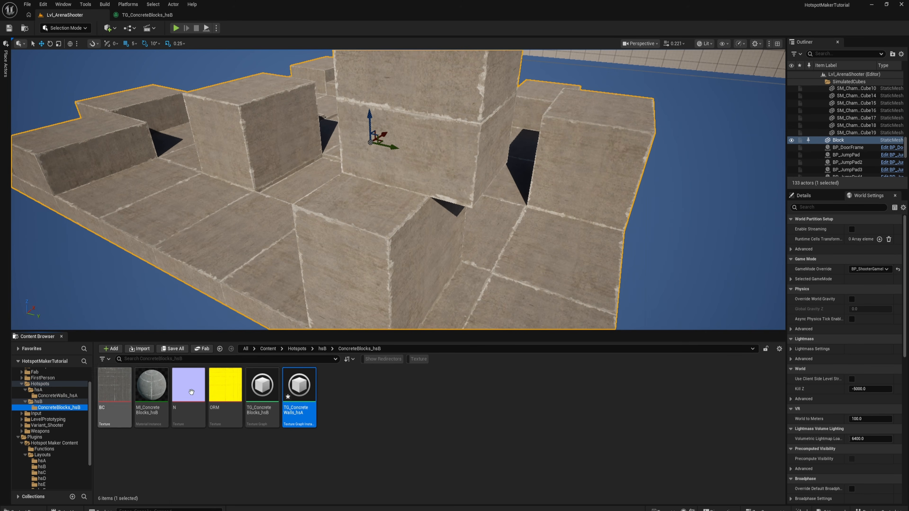
left_click_drag(299, 384, 45, 396)
left_click(66, 413)
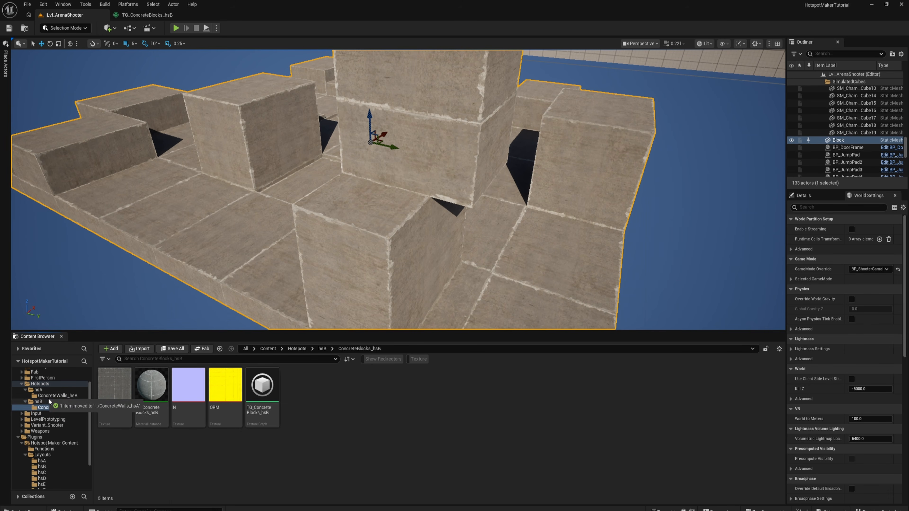
left_click(57, 395)
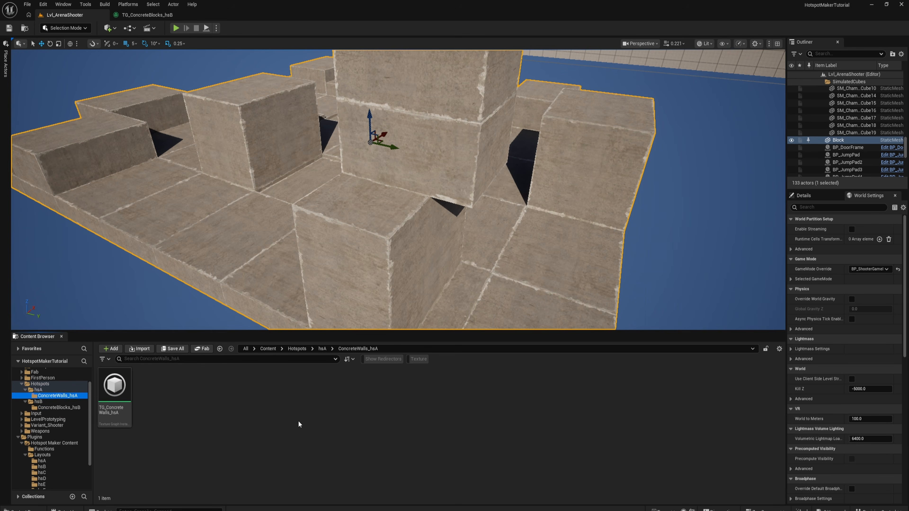
left_click(120, 394)
double_click(120, 394)
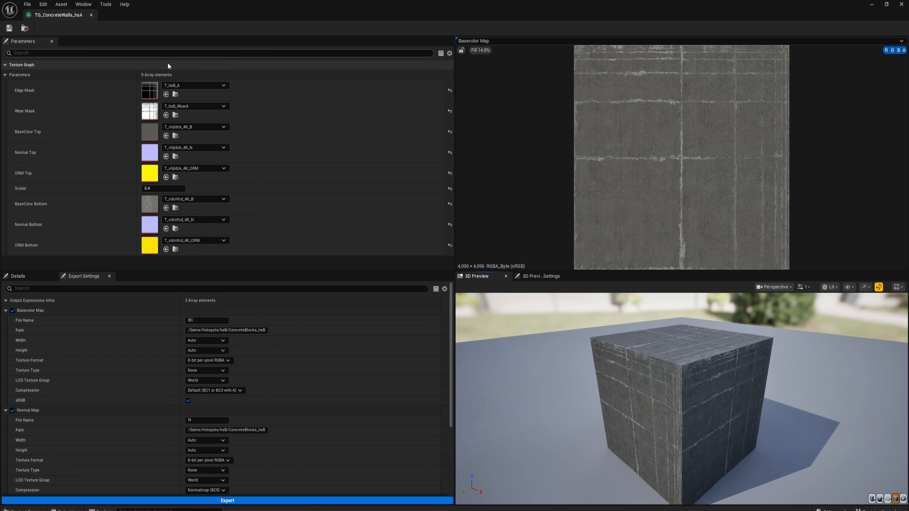
- Assign the hsA layout textures to the graph instance: T_hsA_A as Edge Mask and T_hsA_WearA as Wear Mask
key("ctrl+space")
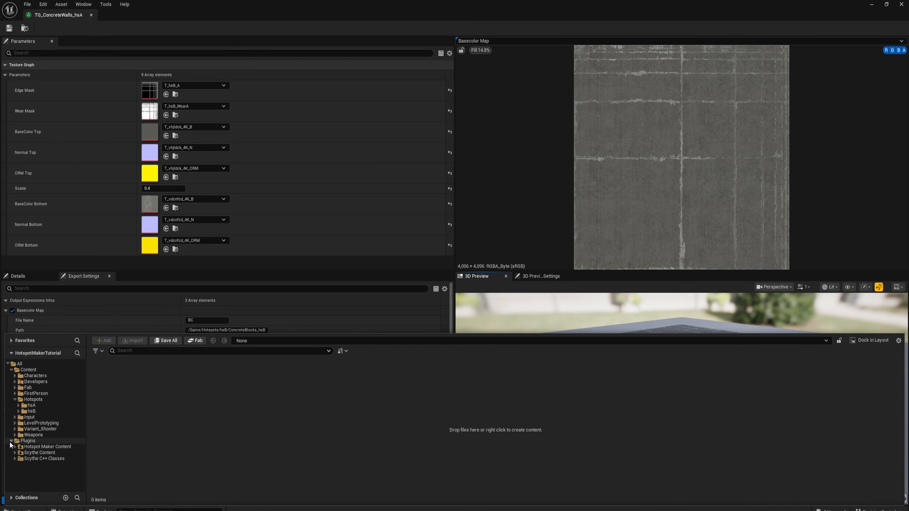
left_click(15, 447)
left_click(18, 459)
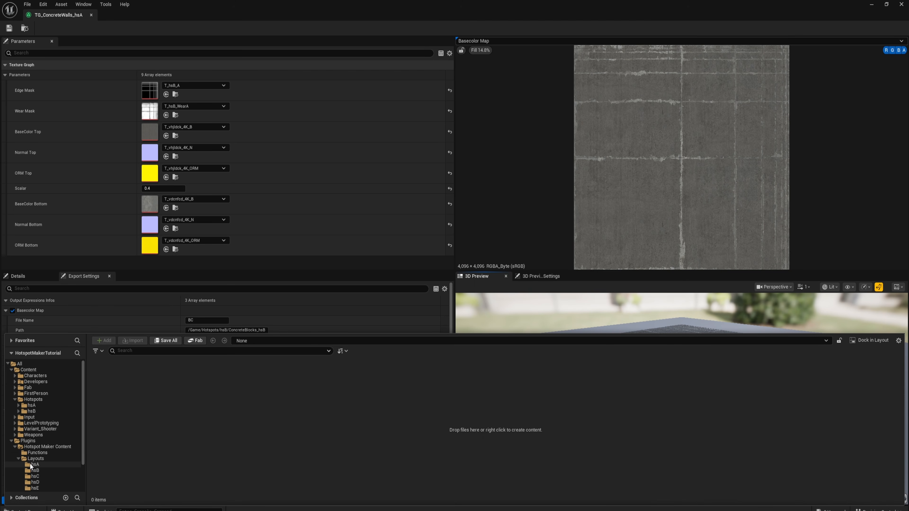
left_click(107, 388)
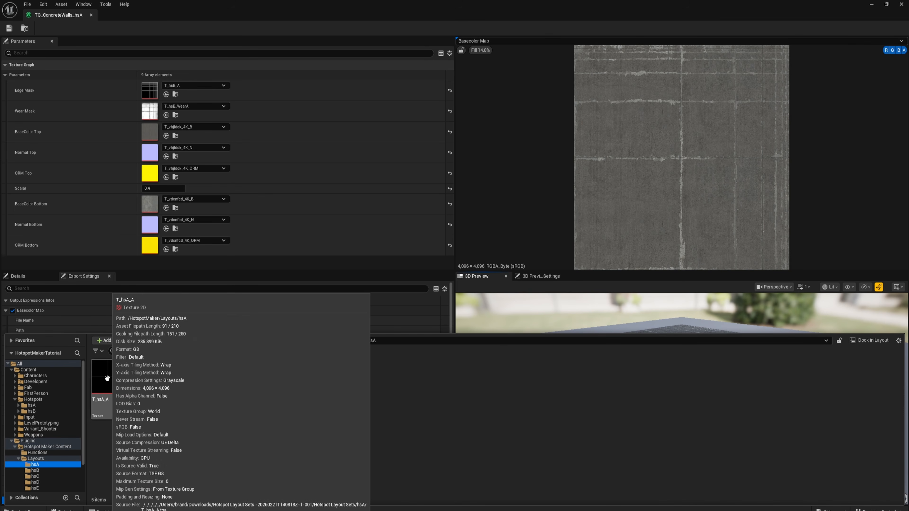
left_click_drag(125, 335, 150, 88)
key("ctrl+space")
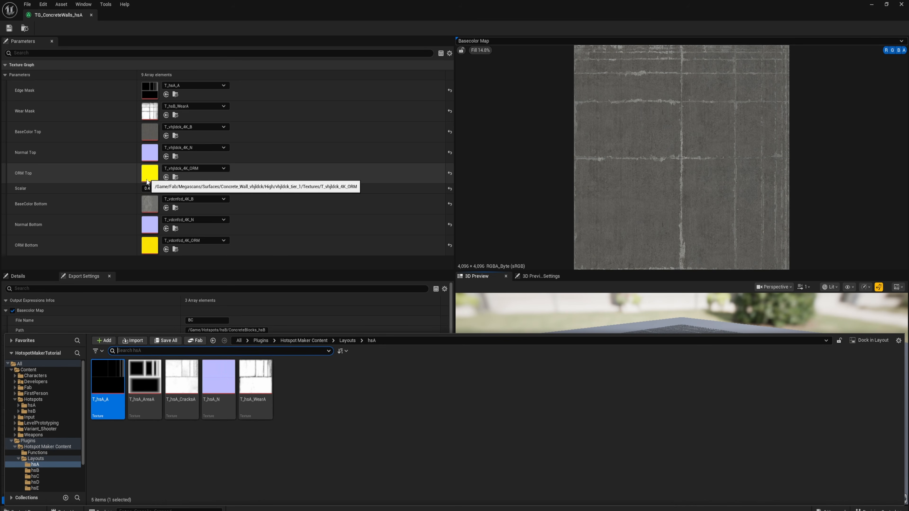
left_click_drag(254, 389, 149, 112)
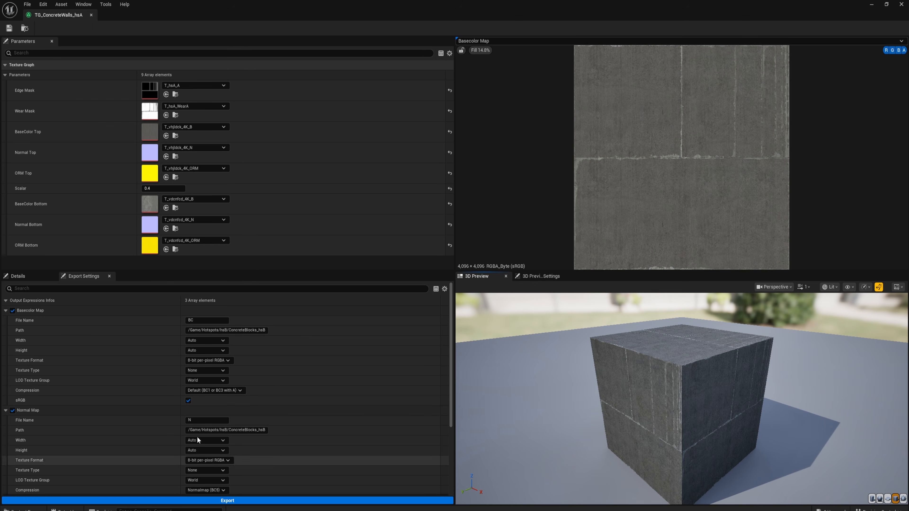
- Copy the ConcreteWalls_hsA folder path and set it as the Basecolor Map's export path: /Game/Hotspots/hsA/ConcreteWalls_hsA
key("ctrl+space")
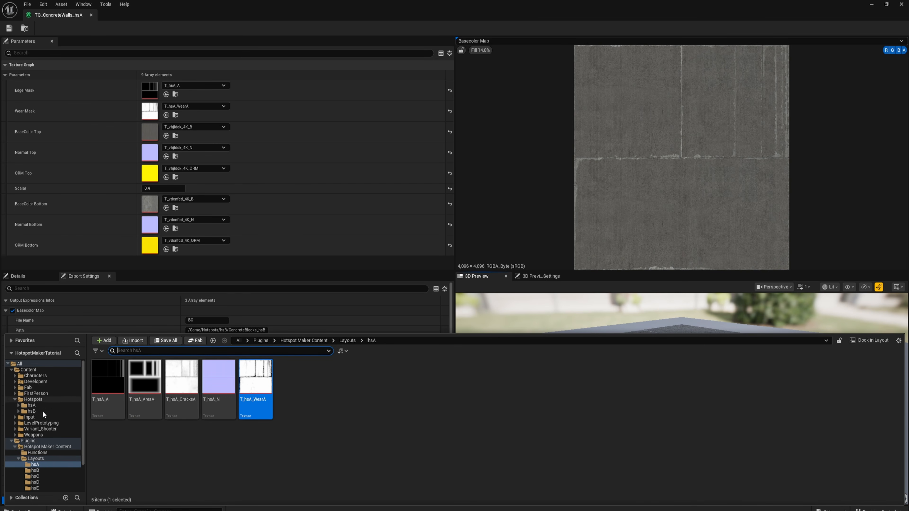
left_click(22, 406)
left_click(32, 412)
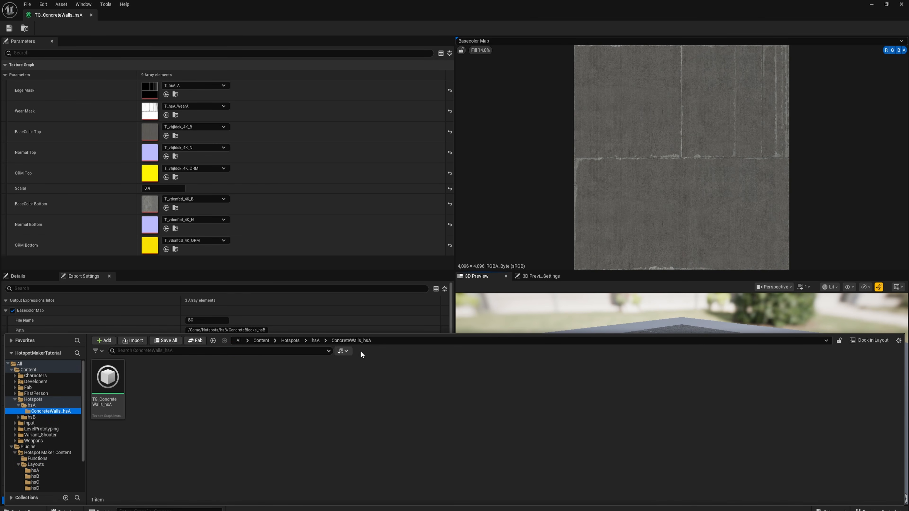
left_click(380, 342)
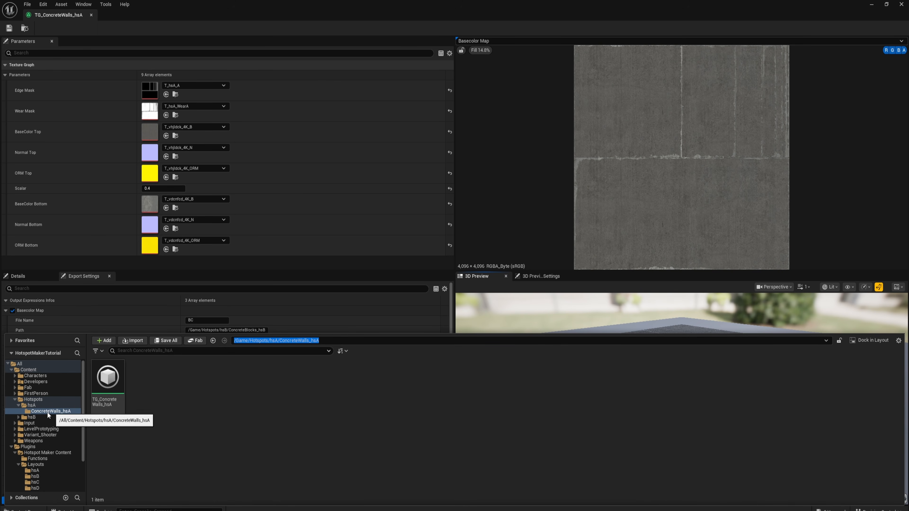
left_click(219, 392)
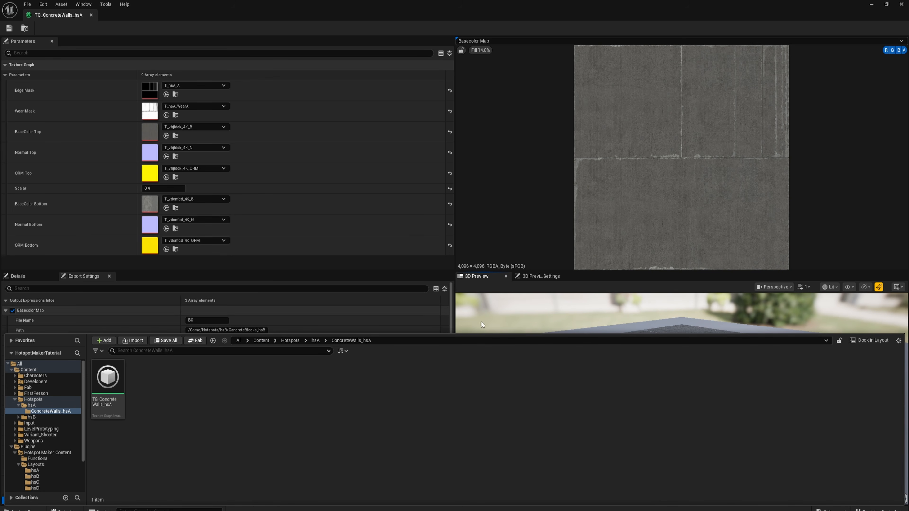
left_click(327, 325)
left_click(239, 330)
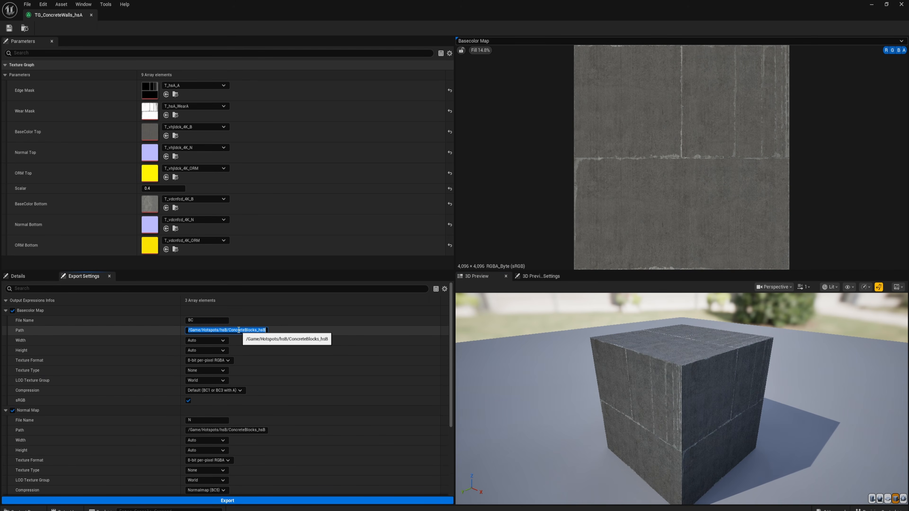
key("ctrl+v")
- Set the Normal Map's export path to /Game/Hotspots/hsA/ConcreteWalls_hsA
scroll(207, 341, "down", 2)
left_click(221, 407)
key("ctrl+a")
key("ctrl+v")
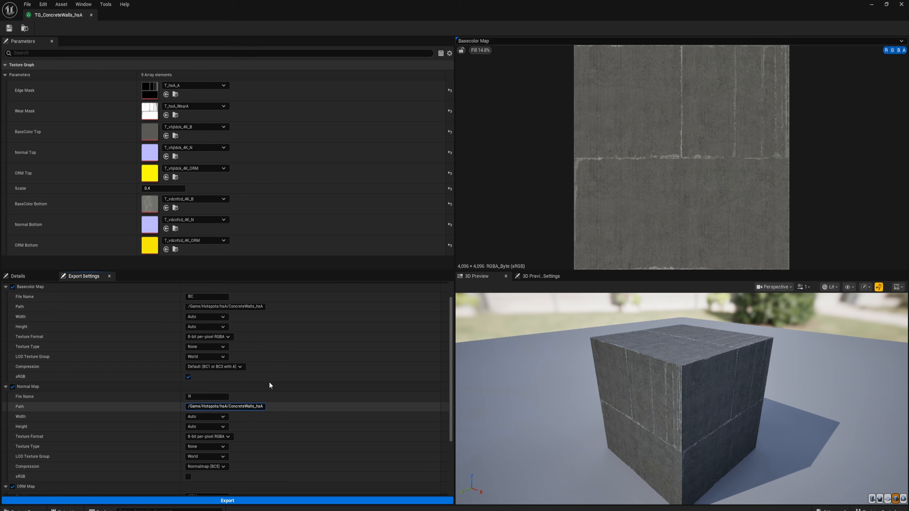
- Set the ORM Map's export path to the same ConcreteWalls_hsA folder and export the texture maps
scroll(262, 387, "down", 3)
left_click(224, 435)
key("ctrl+v")
key("ctrl+a")
scroll(229, 476, "down", 1)
left_click(231, 503)
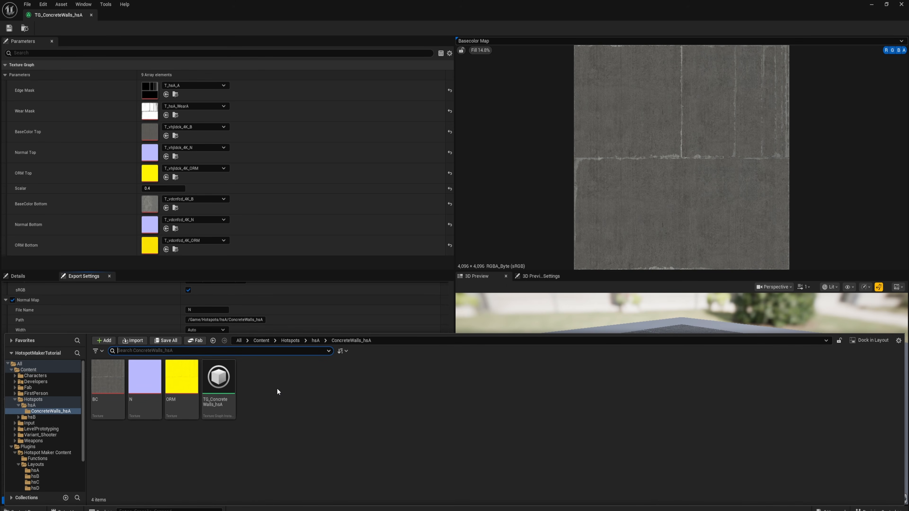
- Copy the MI_ConcreteBlocks_hsB material instance from the ConcreteBlocks_hsB folder into the ConcreteWalls_hsA folder
left_click(18, 417)
left_click(29, 424)
left_click(140, 374)
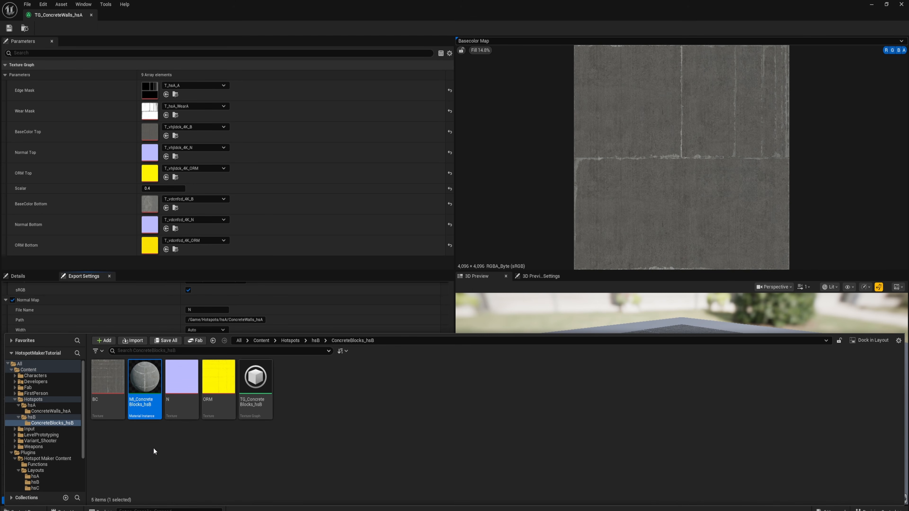
left_click(49, 412)
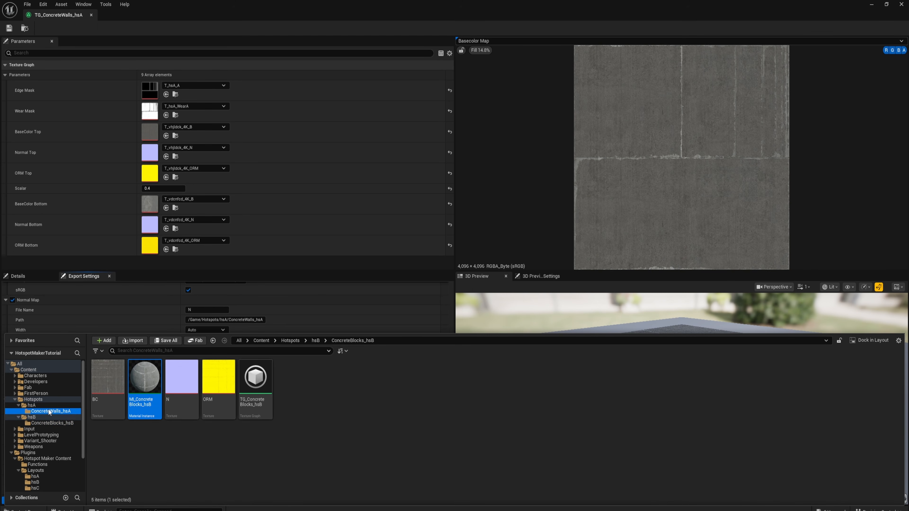
key("ctrl+v")
- Open the copied material instance in a smaller floating window and enable its Albedo, Normal and ORM texture parameters
double_click(262, 385)
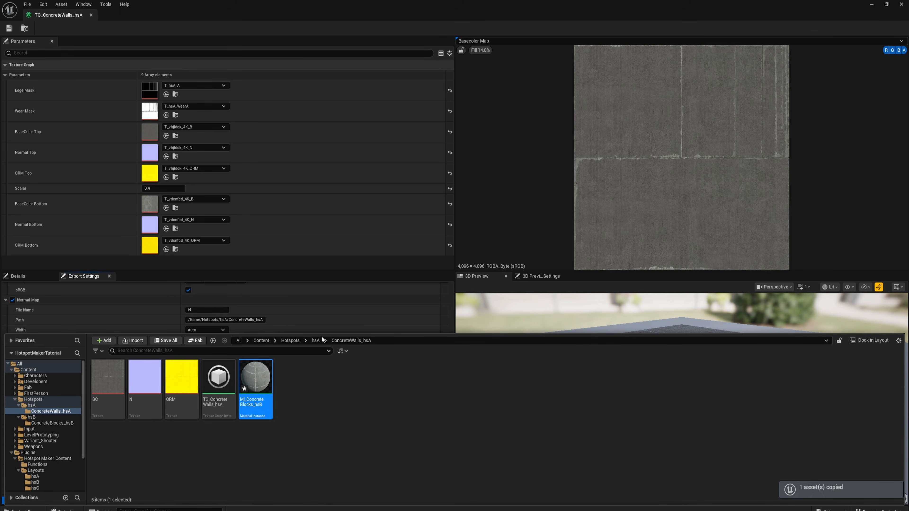
double_click(507, 4)
mouse_move(114, 384)
left_mouse_down()
mouse_move(682, 203)
mouse_move(108, 395)
left_mouse_up()
left_click(700, 163)
left_click(700, 163)
left_click(699, 182)
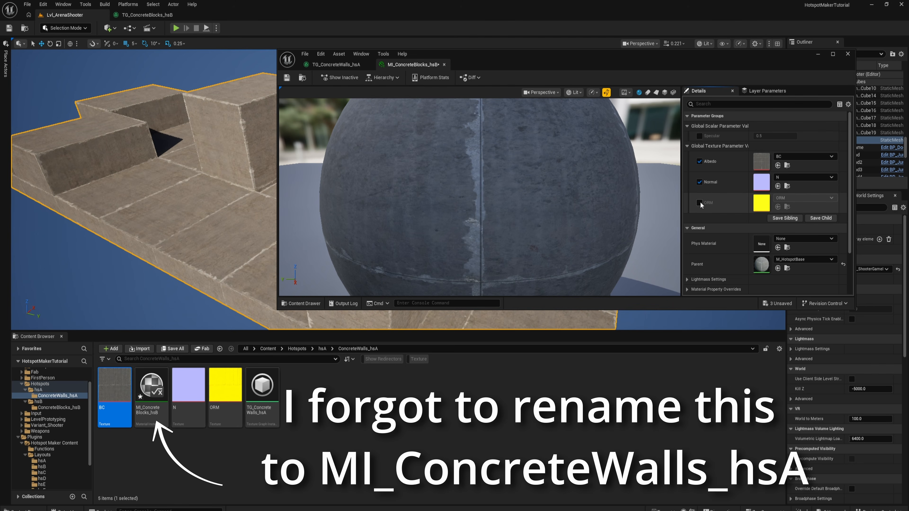
left_click(699, 203)
- Assign the BC, N and ORM textures from ConcreteWalls_hsA to Albedo, Normal and ORM, and save the material instance
left_click_drag(627, 208, 764, 162)
left_click(190, 384)
left_click_drag(189, 384, 761, 181)
left_click_drag(225, 385, 763, 203)
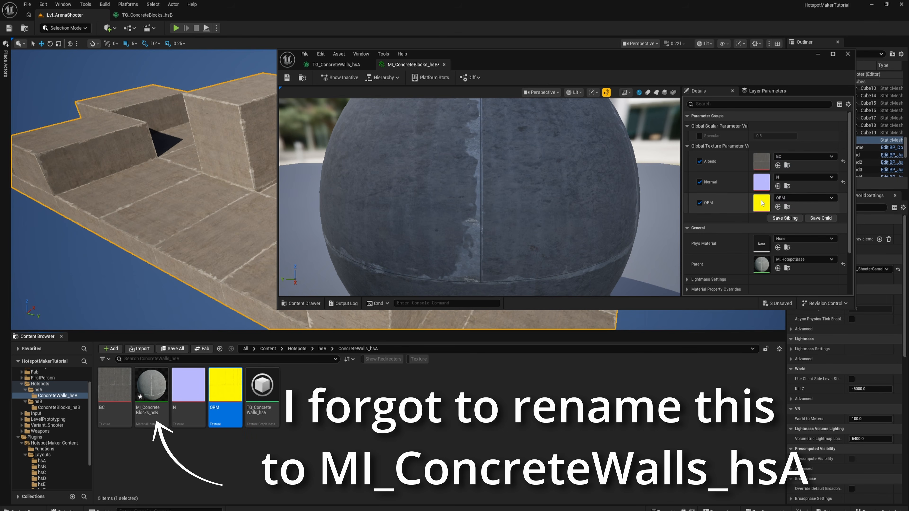
left_click(286, 78)
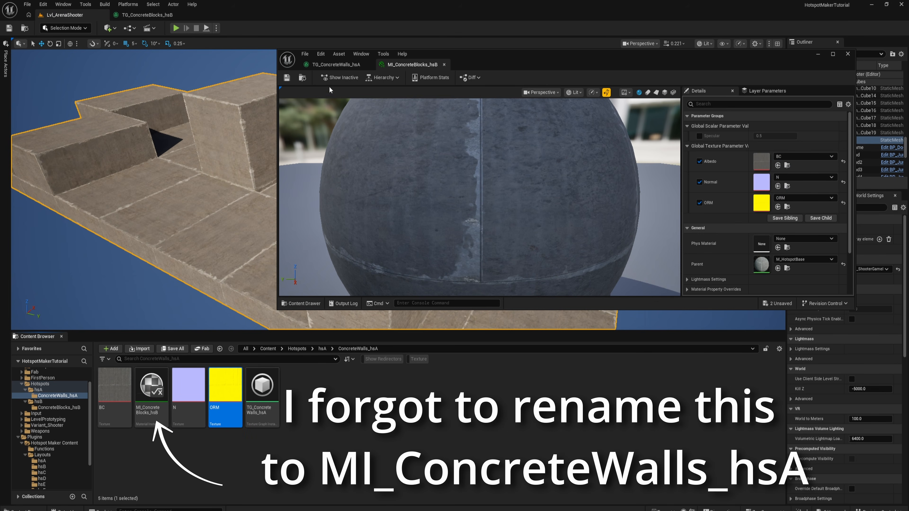
- Create a hotspot data asset from the material instance in ConcreteWalls_hsA and name it HSD_hsA
left_click(386, 401)
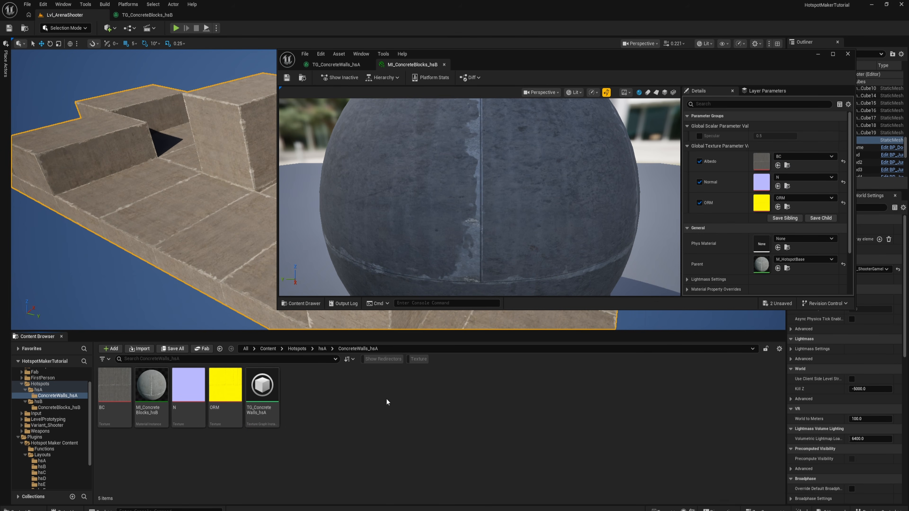
left_click(818, 54)
left_click(151, 386)
right_click(152, 388)
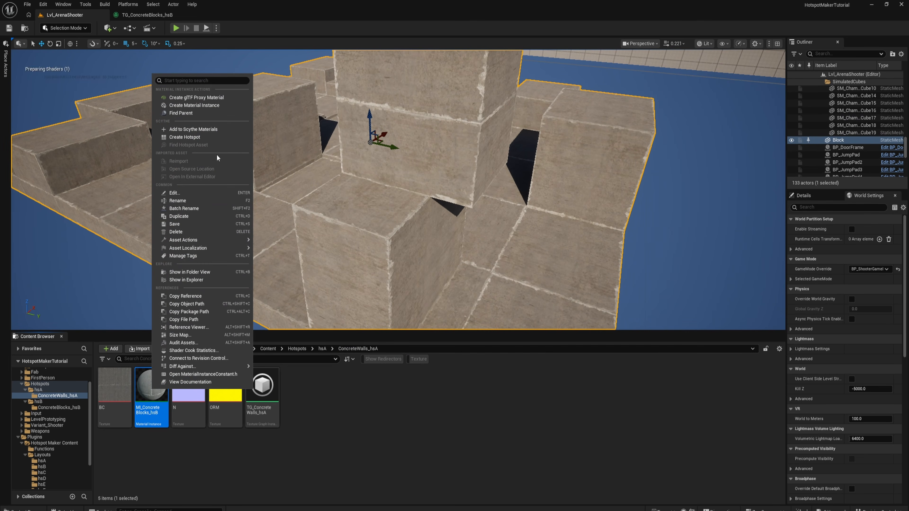
left_click(184, 137)
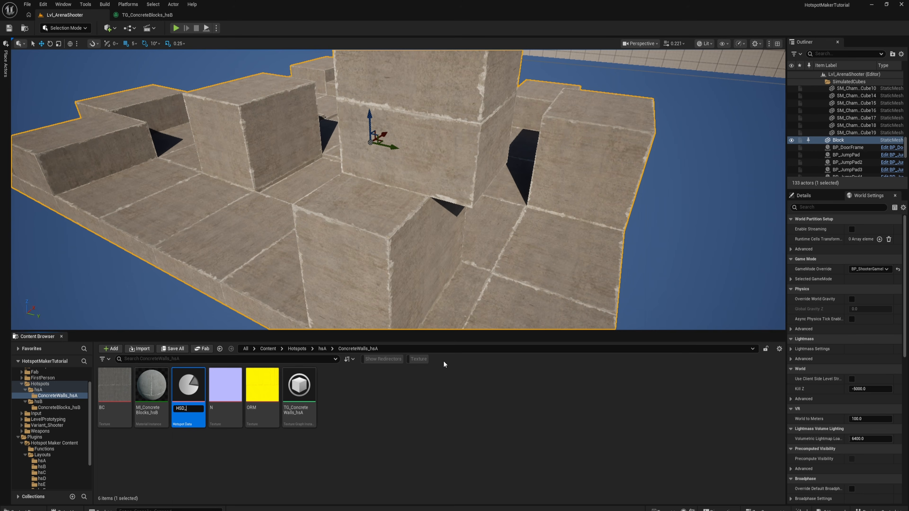
type("HSD_hsA")
key("Return")
- Move HSD_hsA into the hsA folder and open it for editing
left_click_drag(151, 385, 44, 393)
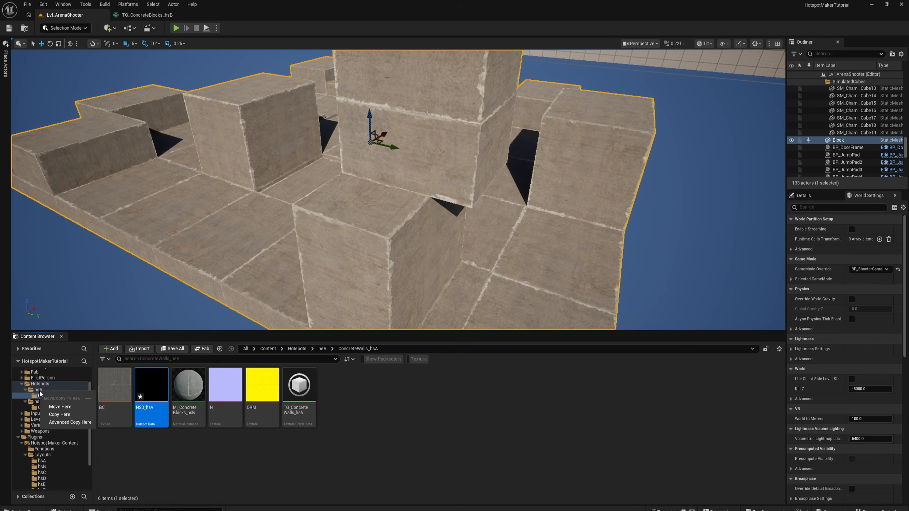
left_click(53, 404)
left_click(37, 390)
double_click(154, 385)
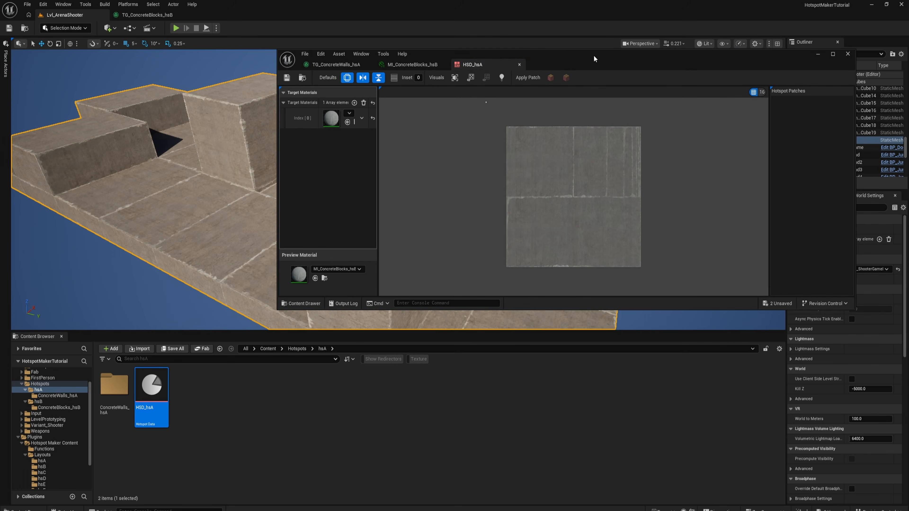
- Turn off the rotation and vertical mirror defaults for new hotspot patches, undoing the trial patch drawn on the upper-left panel
scroll(426, 185, "up", 4)
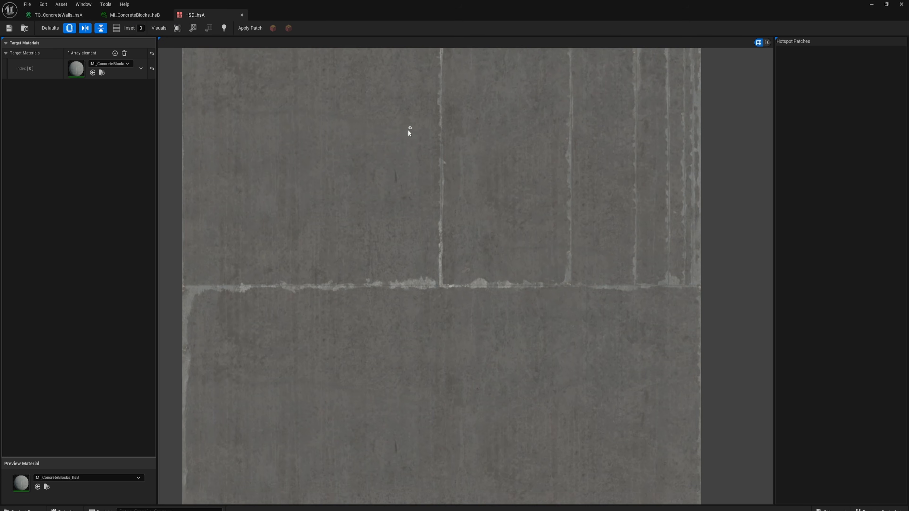
scroll(410, 127, "down", 2)
right_click_drag(469, 224, 467, 252)
key("bracketright")
key("bracketright")
right_click_drag(519, 201, 499, 215)
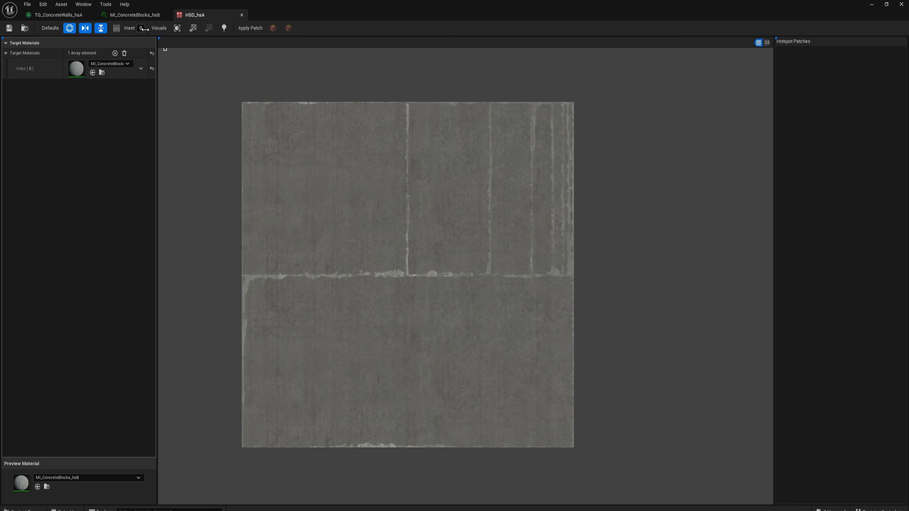
left_click(68, 30)
left_click_drag(247, 112, 401, 270)
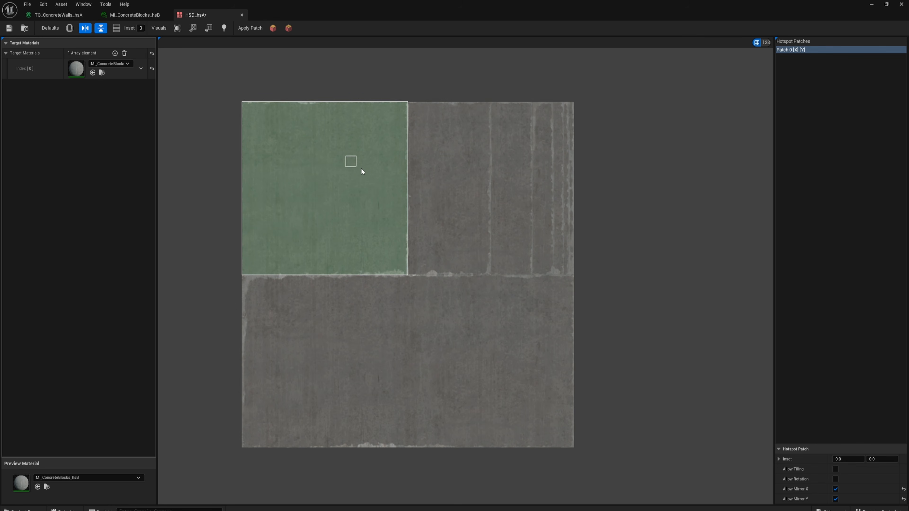
key("ctrl+z")
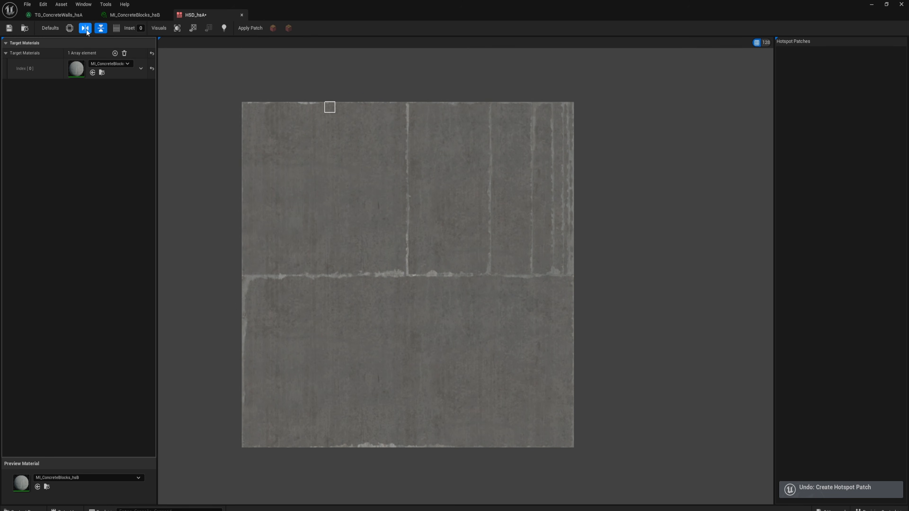
left_click(101, 28)
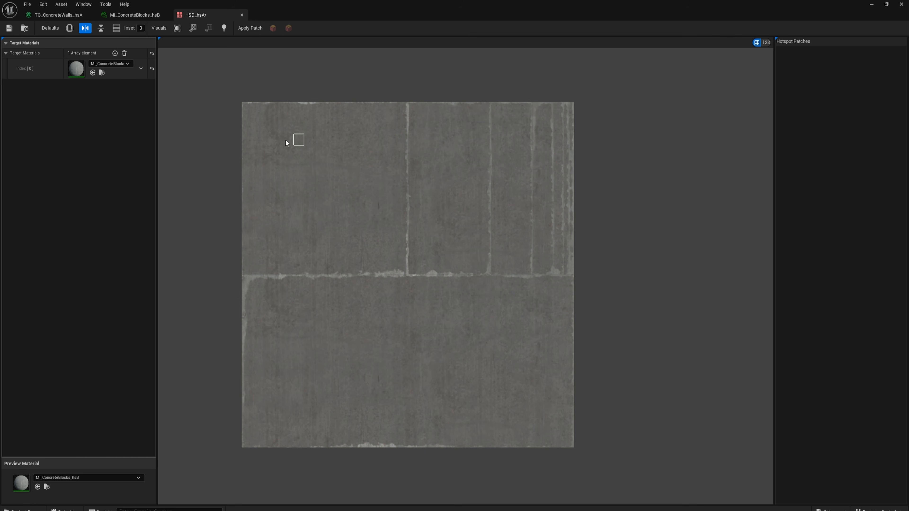
- Set the patch grid to 512 and draw hotspot patches over the upper-left panel, the full-width lower panel and the adjoining upper panel
key("bracketright")
right_click_drag(308, 137, 275, 131)
key("bracketright")
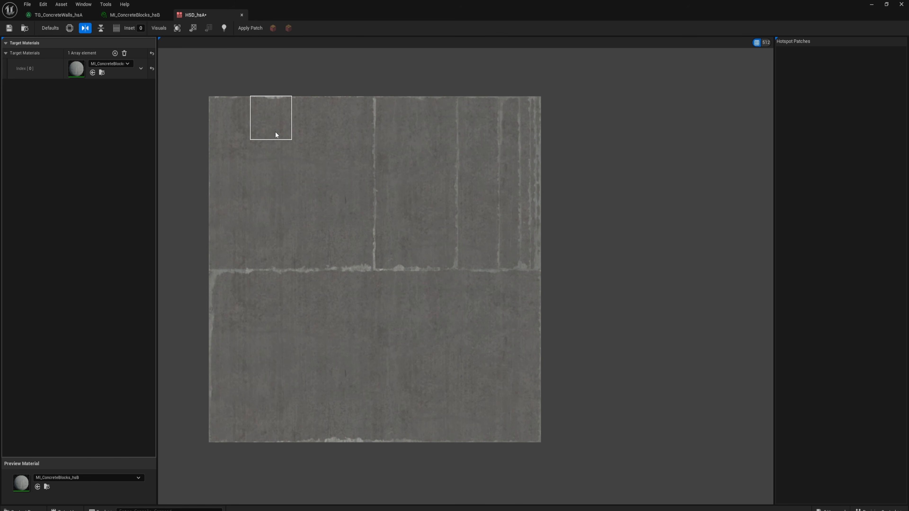
left_click_drag(240, 118, 361, 247)
left_click_drag(239, 305, 525, 420)
left_click_drag(437, 255, 398, 119)
left_click_drag(473, 119, 532, 62)
- Reduce the patch grid to 64, draw patches over the remaining narrow upper strips, and save and close HSD_hsA
key("bracketleft")
key("bracketleft")
key("bracketleft")
scroll(527, 265, "up", 2)
left_click_drag(542, 94, 538, 271)
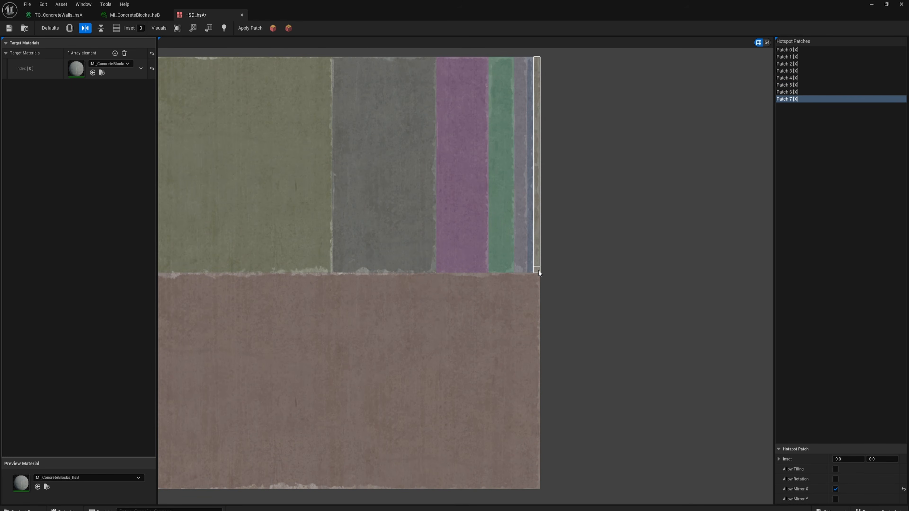
left_click(9, 28)
middle_click(202, 15)
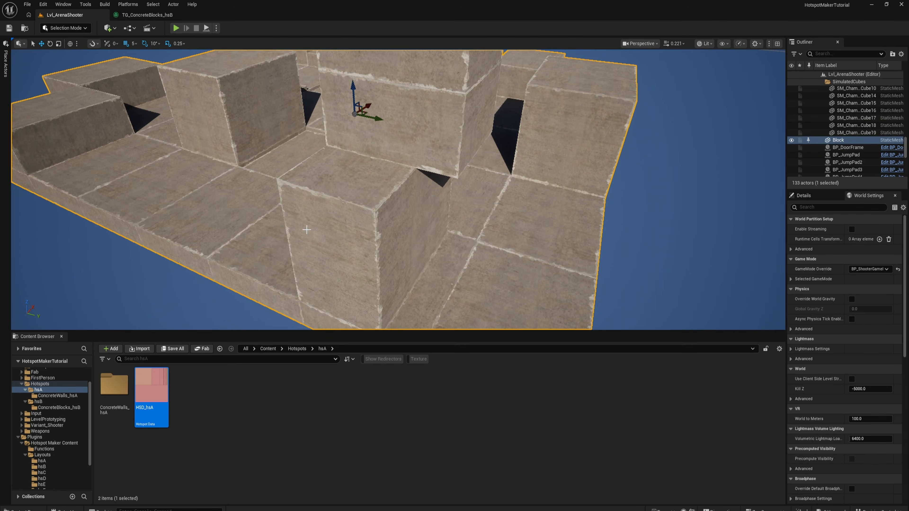
- Switch to Scythe Mode and draw an upright 200 by 300 wall rectangle along the edge of the floor block
left_click(65, 28)
left_click(63, 82)
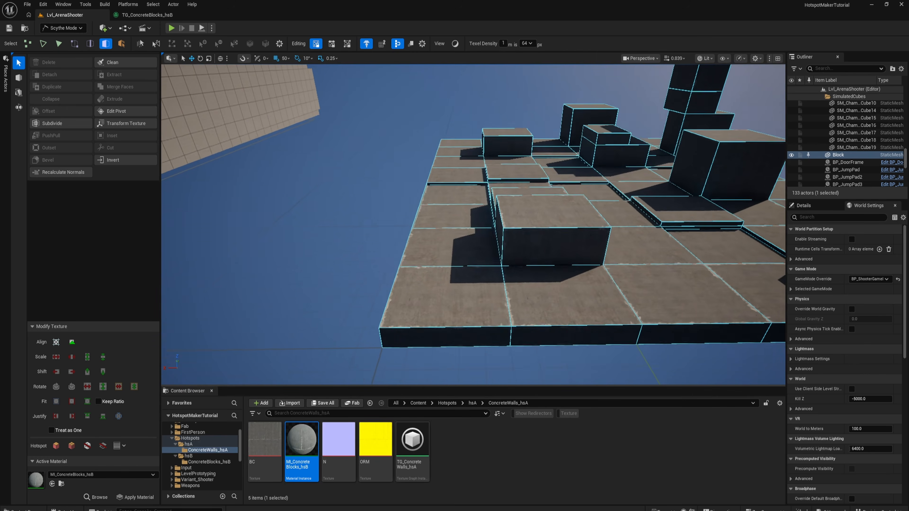
right_click_drag(403, 261, 403, 261)
key("Escape")
right_click_drag(450, 303, 404, 272)
key("Escape")
key("shift+b")
mouse_move(404, 267)
left_mouse_down()
mouse_move(415, 211)
mouse_move(394, 142)
mouse_move(403, 181)
mouse_move(453, 177)
left_mouse_up()
right_click_drag(511, 199, 525, 222)
key("Return")
- Set the texel density to 1024 px per metre and apply hotspot texturing to the wall rectangle's face
left_click(354, 227)
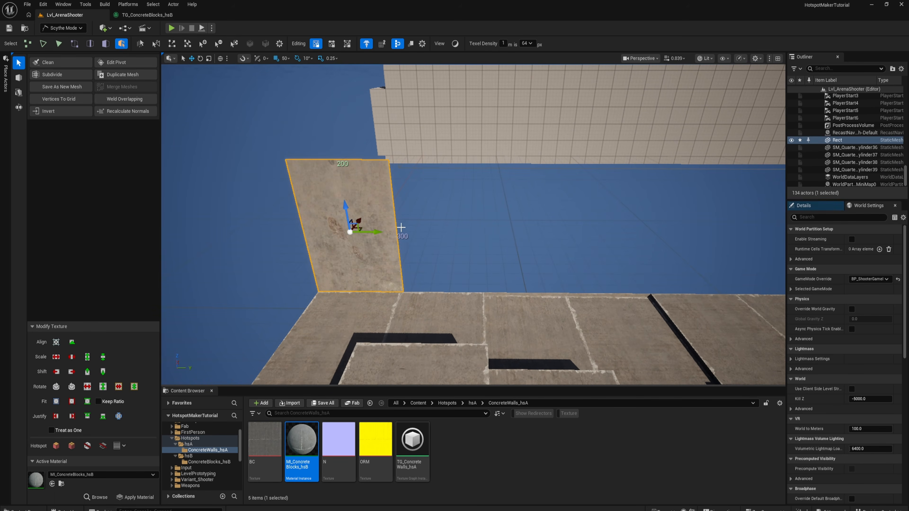
key("a")
right_click_drag(320, 194, 457, 230)
key("w")
key("alt+h")
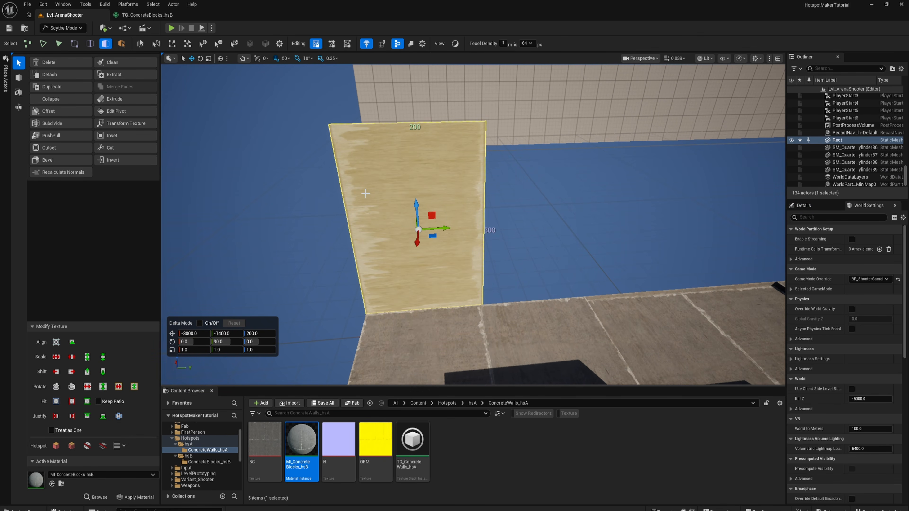
left_click(526, 43)
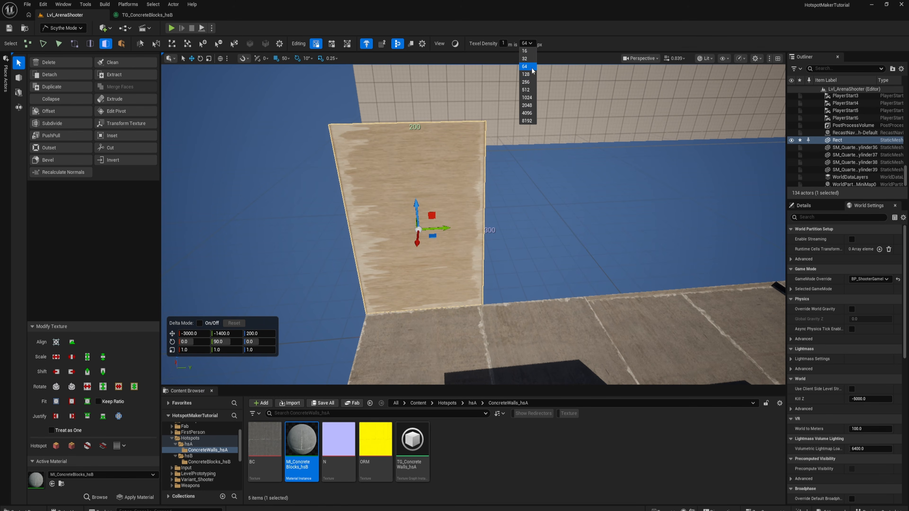
left_click(528, 100)
right_click_drag(531, 121, 434, 199)
key("alt+h")
- Reduce the grid snap to 10 and extrude the wall's vertical end edge into the first stepped sections
key("s")
key("Escape")
left_click(362, 201)
left_click(368, 201)
key("[")
key("[")
key("[")
left_click_drag(434, 200, 442, 215, "shift")
left_click_drag(461, 195, 492, 187, "shift")
right_click_drag(492, 186, 429, 214)
left_click_drag(393, 234, 408, 218, "shift")
right_click_drag(408, 219, 380, 254)
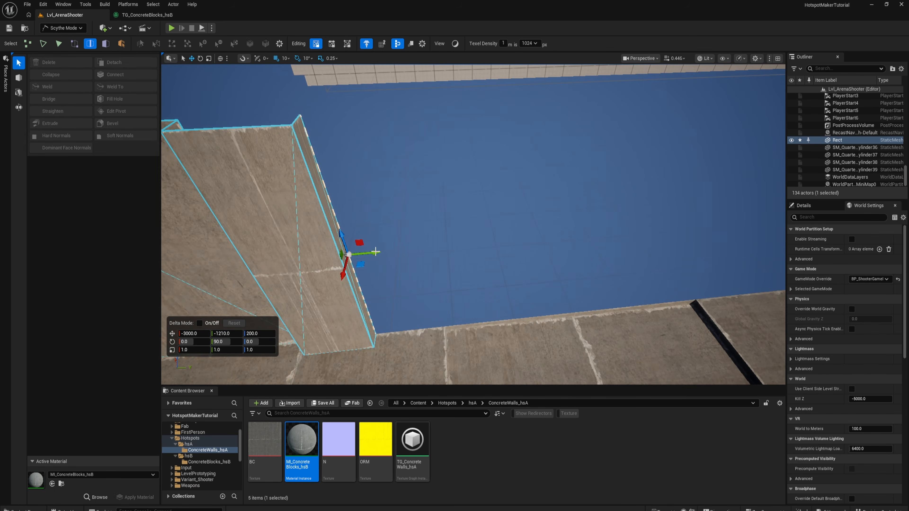
- Keep extruding the end edge along the floor into stepped and angled sections, making the wall about 1190 long overall
left_click_drag(380, 253, 422, 253, "shift")
right_click_drag(422, 253, 384, 229)
left_click_drag(384, 229, 404, 237, "shift")
right_click_drag(404, 236, 440, 259)
left_click_drag(440, 259, 527, 304, "shift")
right_click_drag(527, 305, 421, 264)
left_click_drag(421, 263, 428, 241, "shift")
left_click_drag(461, 236, 772, 323, "shift")
- Select all connected faces of the extruded wall and apply hotspot texturing to them
key("3")
right_click_drag(772, 323, 608, 272)
left_click(430, 183)
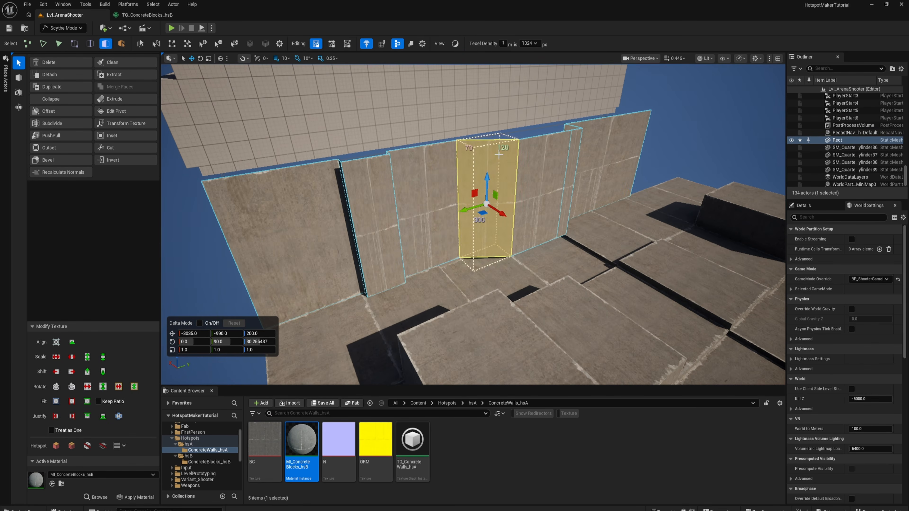
right_click_drag(499, 154, 473, 169)
double_click(388, 168)
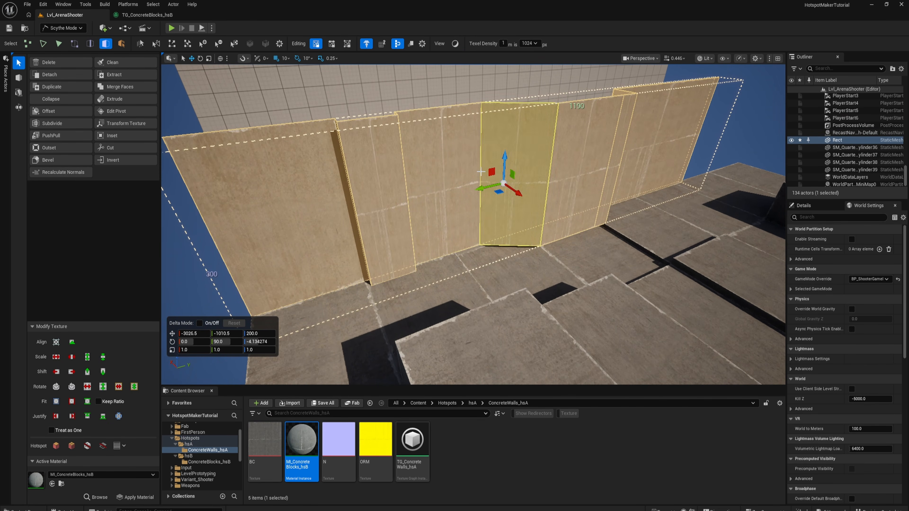
left_click(68, 449)
key("Escape")
- Examine how the hotspot texture fits the wall's panels, recesses and angled faces from several sides
right_click_drag(417, 199, 461, 195)
left_click(546, 263)
left_click(546, 262)
right_click_drag(546, 263, 526, 225)
key("Escape")
right_click_drag(163, 70, 320, 93)
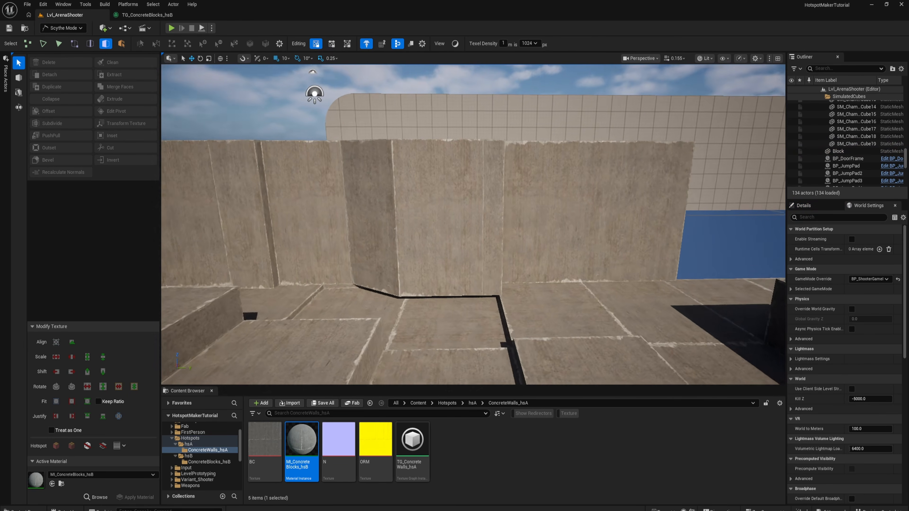
right_click_drag(551, 197, 560, 197)
right_click_drag(366, 206, 345, 205)
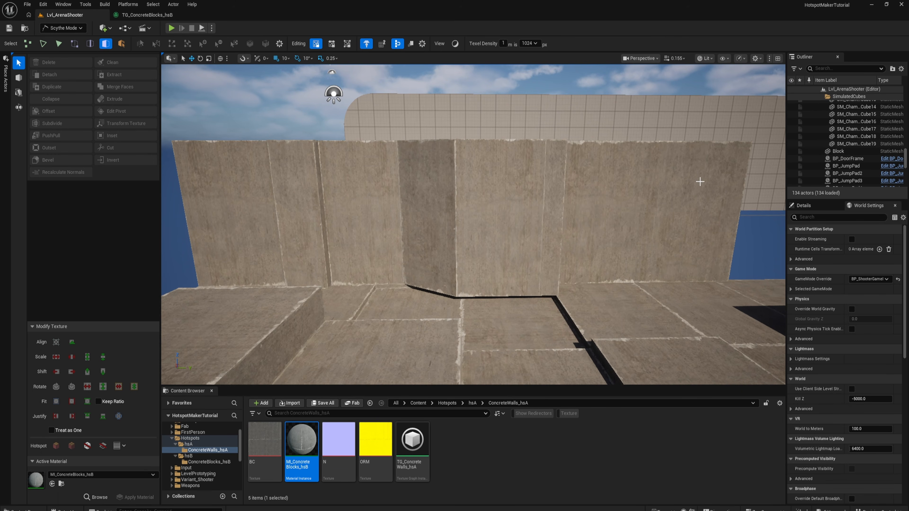
right_click_drag(345, 205, 317, 205)
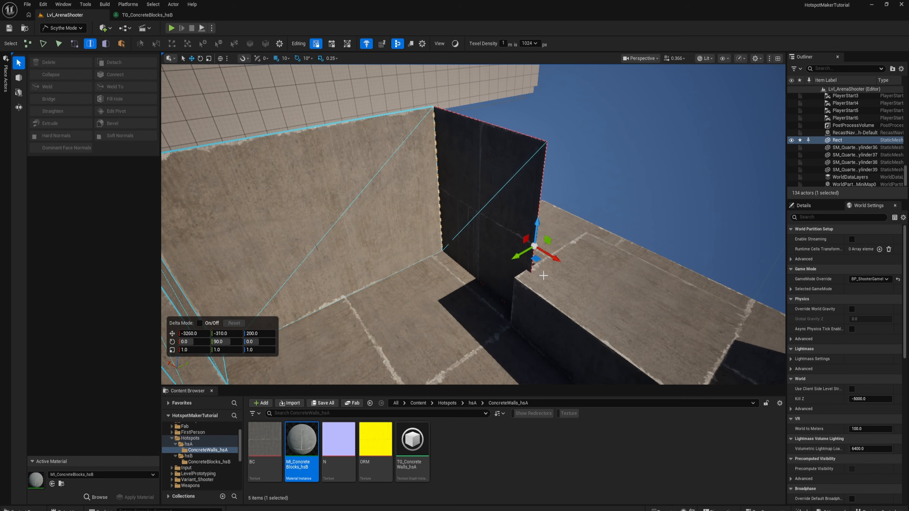
- Extend the wall with a 250-deep corner return and an end panel to about 1560 overall, and hotspot all its faces
left_click_drag(544, 274, 538, 273)
right_click_drag(538, 273, 471, 271)
left_click_drag(415, 249, 631, 220, "shift")
right_click_drag(632, 220, 543, 229)
key("3")
double_click(543, 228)
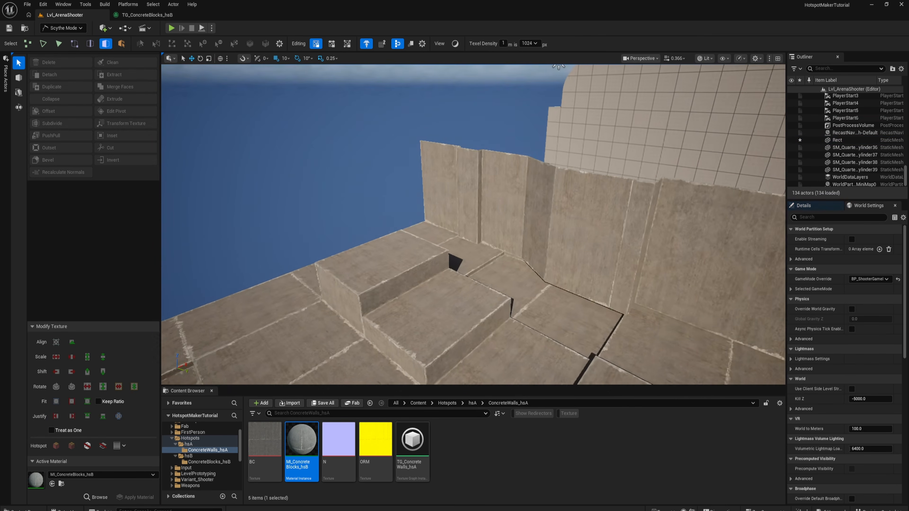
right_click_drag(473, 224, 594, 217)
- Open HSD_hsA from the hsA folder and turn off the rotation and vertical mirror defaults for new patches
left_click(234, 444)
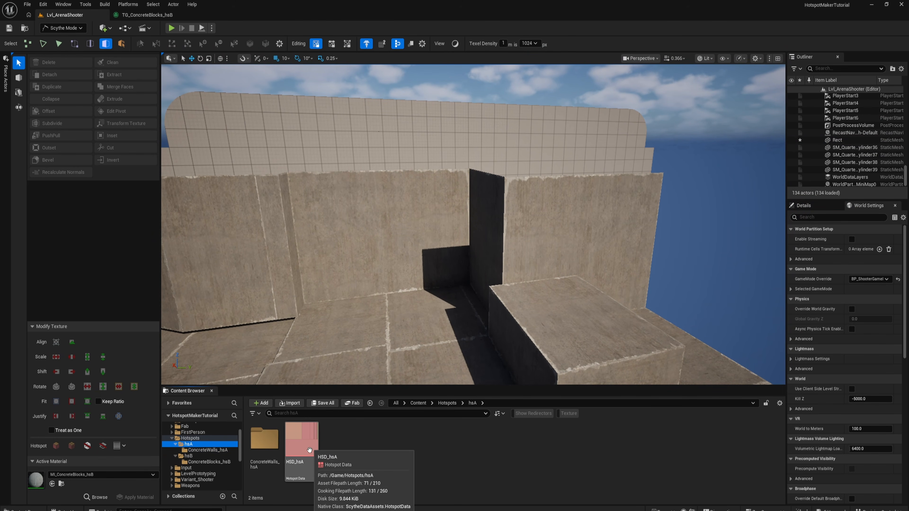
left_click(301, 447)
double_click(301, 447)
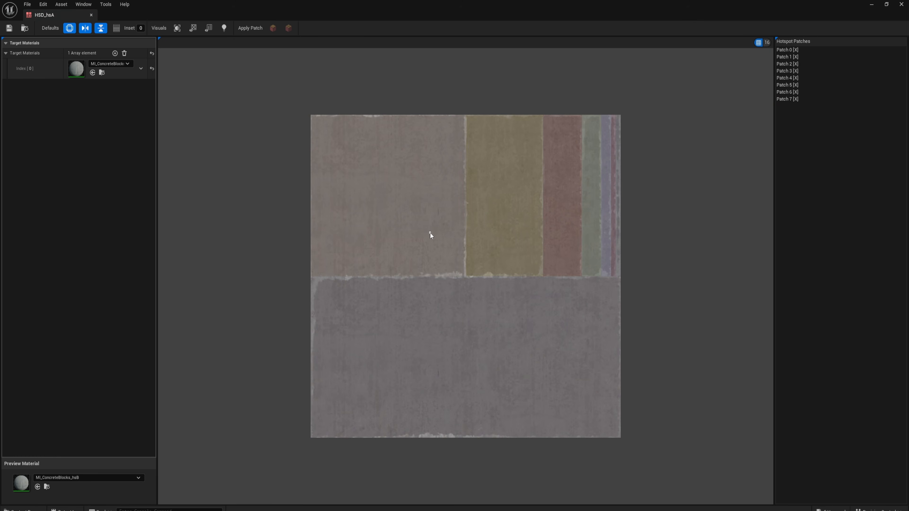
left_click(70, 28)
left_click(102, 28)
- Draw a patch on the 512 grid spanning the two largest upper panels, and save and close HSD_hsA
right_click_drag(339, 151, 316, 171)
key("bracketright")
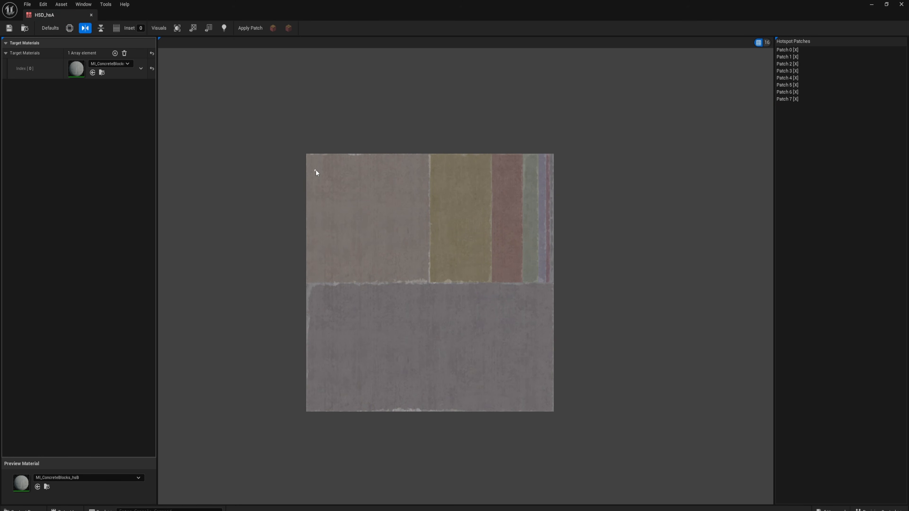
left_click_drag(314, 165, 474, 268)
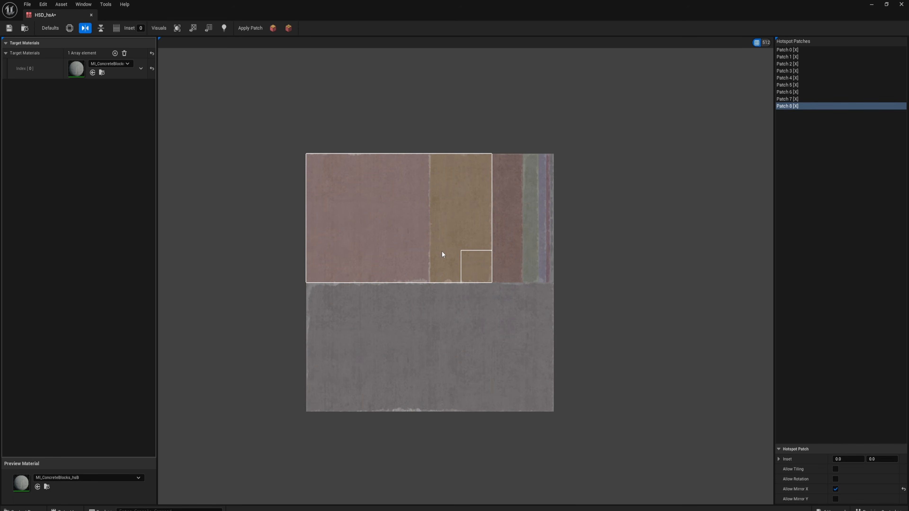
left_click(10, 28)
left_click(900, 4)
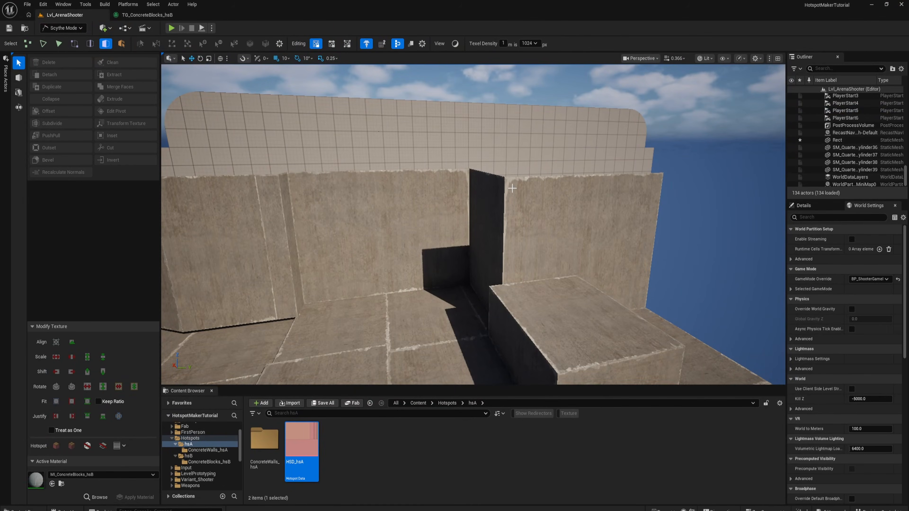
- Lengthen the wall's end panel beyond the corner return by moving its outer vertical edge outward
left_click(363, 220)
key("Escape")
mouse_move(364, 219)
right_mouse_down()
mouse_move(310, 219)
mouse_move(351, 222)
right_mouse_up()
key("a")
left_click(462, 230)
left_click(462, 231)
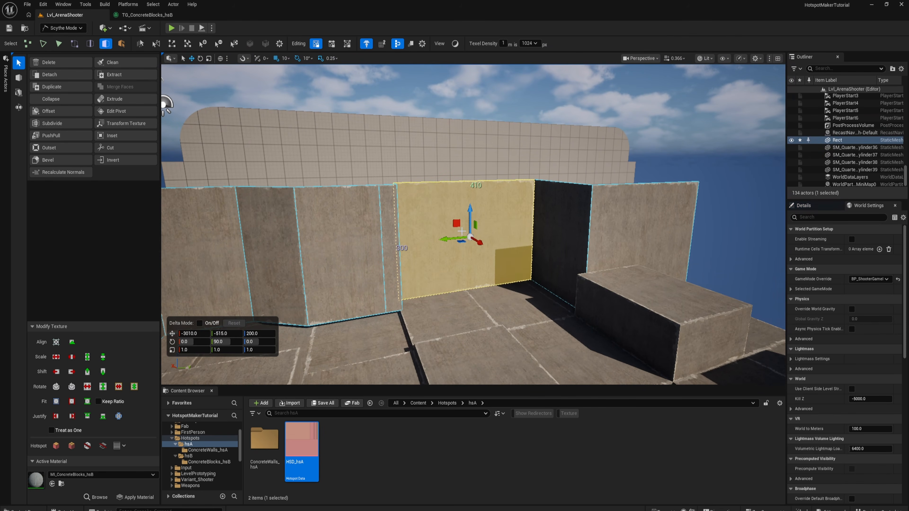
right_click_drag(462, 231, 573, 210)
key("2")
left_click(513, 209)
left_click_drag(431, 198, 546, 197)
- Select all connected wall faces and reapply hotspot texturing with the updated patches
key("3")
double_click(359, 180)
key("alt+h")
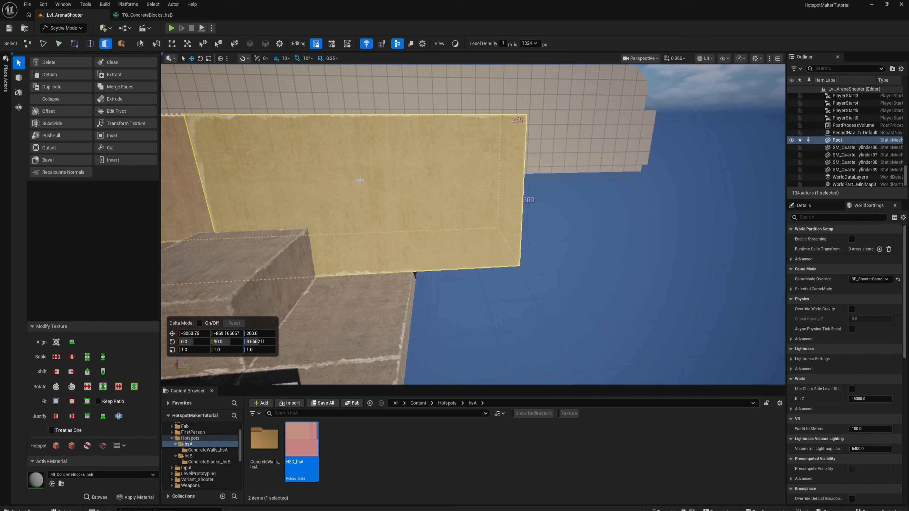
- Shorten the wall's end panel by moving its outer vertical edge inward, and select the panel's face
key("2")
left_click(524, 194)
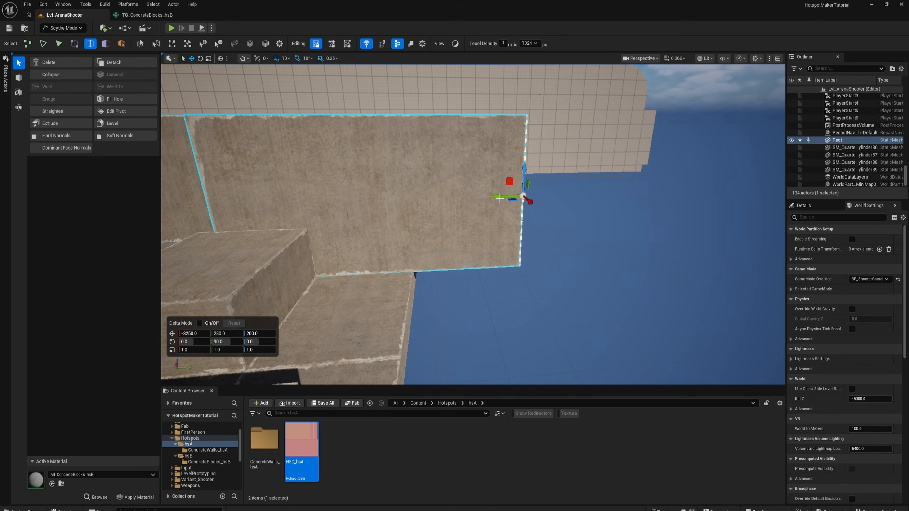
left_click_drag(498, 196, 347, 197)
key("3")
left_click(293, 175)
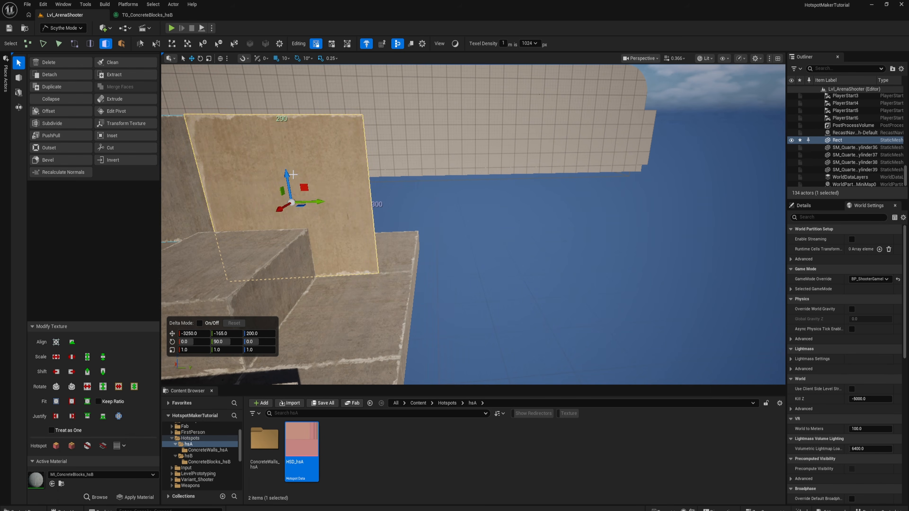
right_click_drag(292, 174, 293, 174)
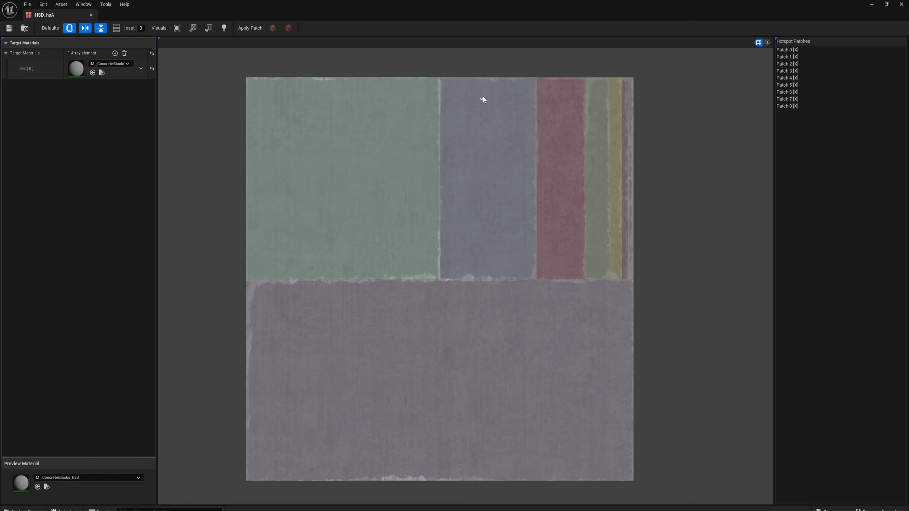
- Close the HSD_hsA hotspot editor and inspect the retextured concrete walls in the level from several viewpoints
left_click(901, 5)
key("f")
key("Escape")
right_click_drag(472, 250, 462, 204)
left_click(472, 225)
right_click_drag(424, 158, 422, 190)
key("s")
key("Escape")
right_click_drag(422, 236, 394, 218)
key("w")
scroll(422, 236, "down", 9)
key("w")
key("s")
key("s")
key("s")
key("a")
- Add the Brick Wall Worn material from the Fab wishlist to the project at High quality, and close Fab
left_click(189, 448)
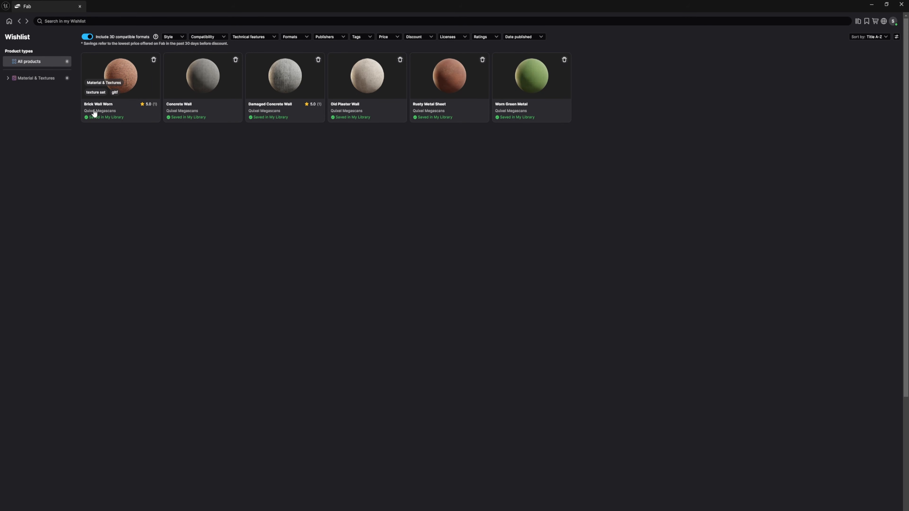
left_click(119, 70)
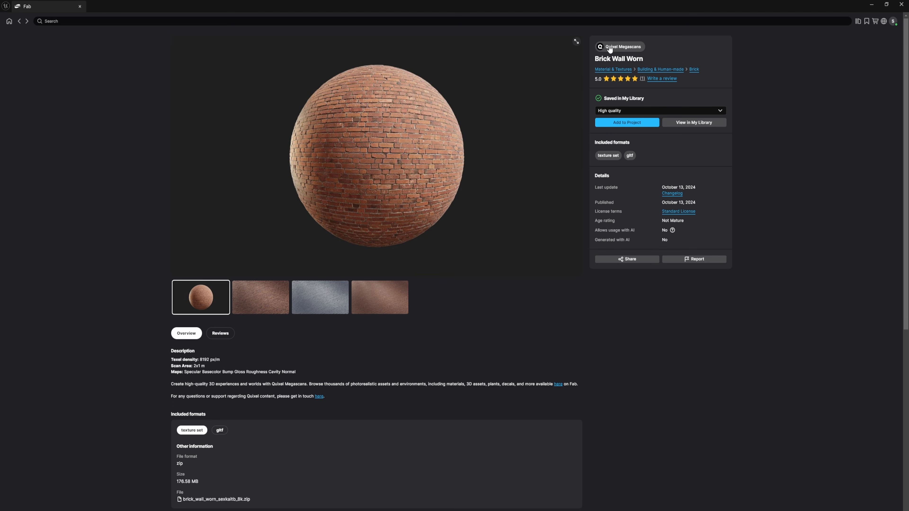
left_click(901, 3)
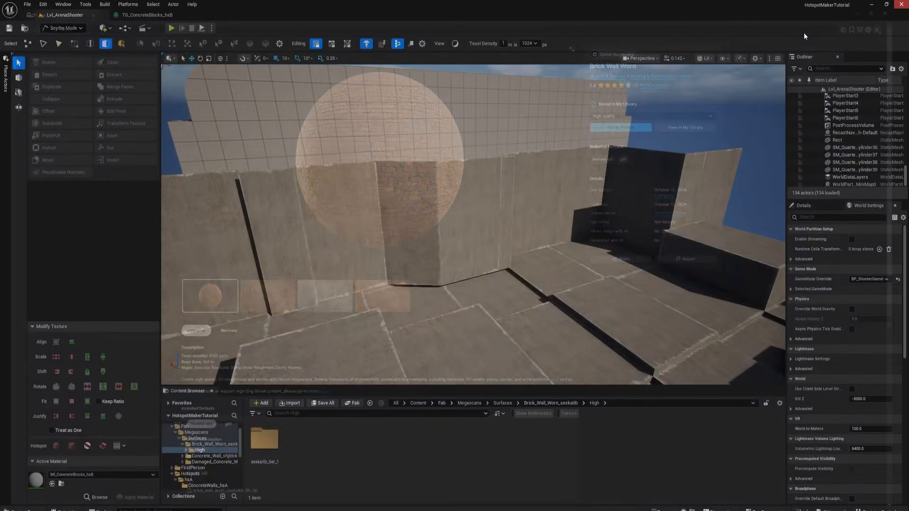
- Create a folder named BrickWalls_hsA inside the Hotspots/hsA folder
right_click_drag(473, 224, 454, 225)
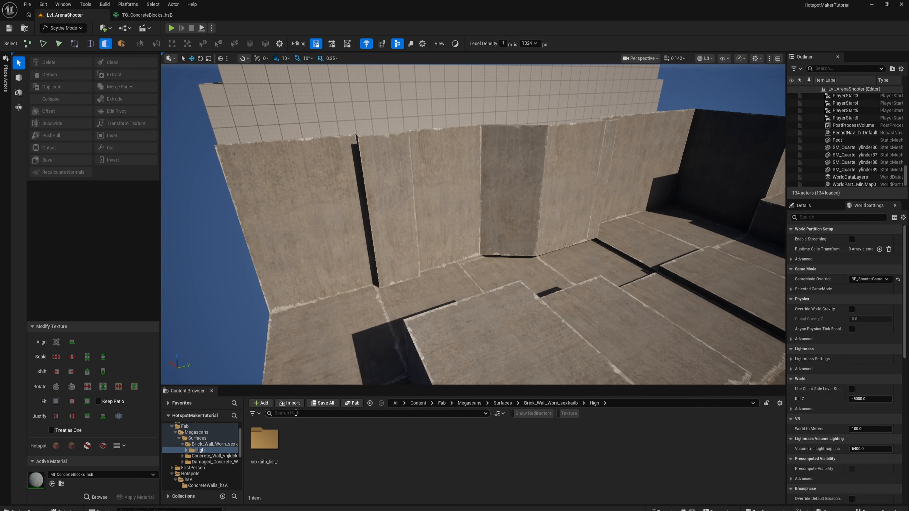
left_click(197, 444)
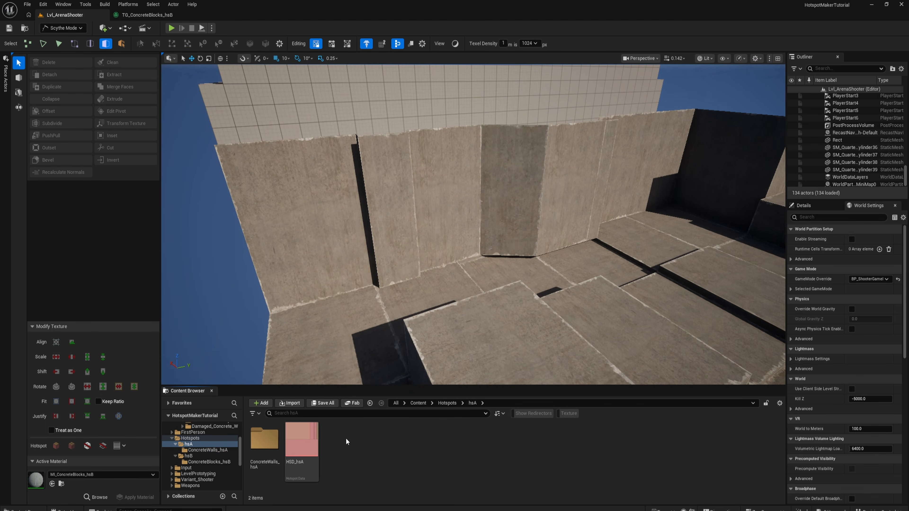
right_click(358, 437)
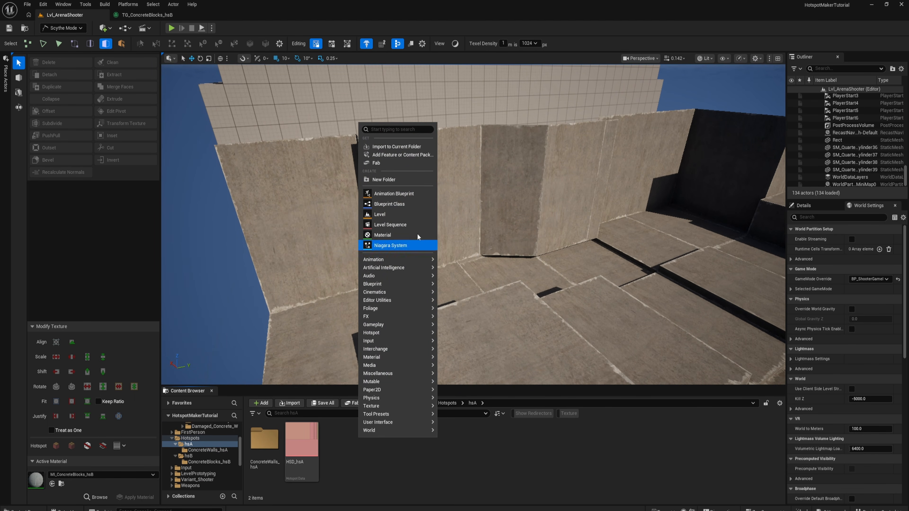
left_click(390, 179)
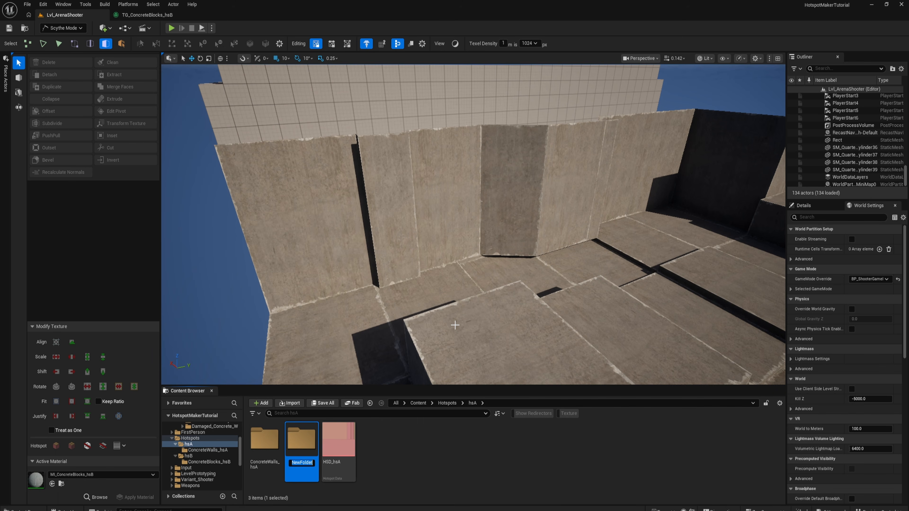
type("BrickWalls_hS")
key("Return")
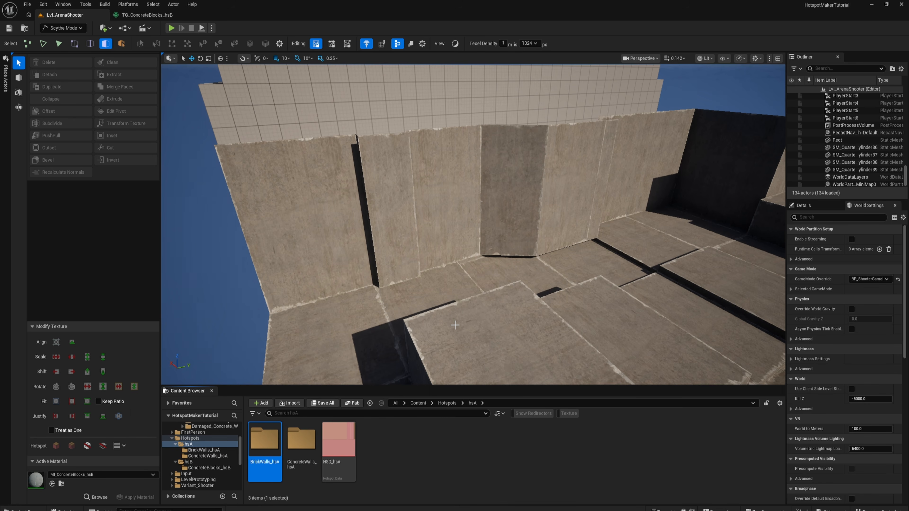
- Copy MI_ConcreteBlocks_hsB and TG_ConcreteBlocks_hsB from the ConcreteBlocks_hsB folder into the BrickWalls_hsA folder
left_click(196, 468)
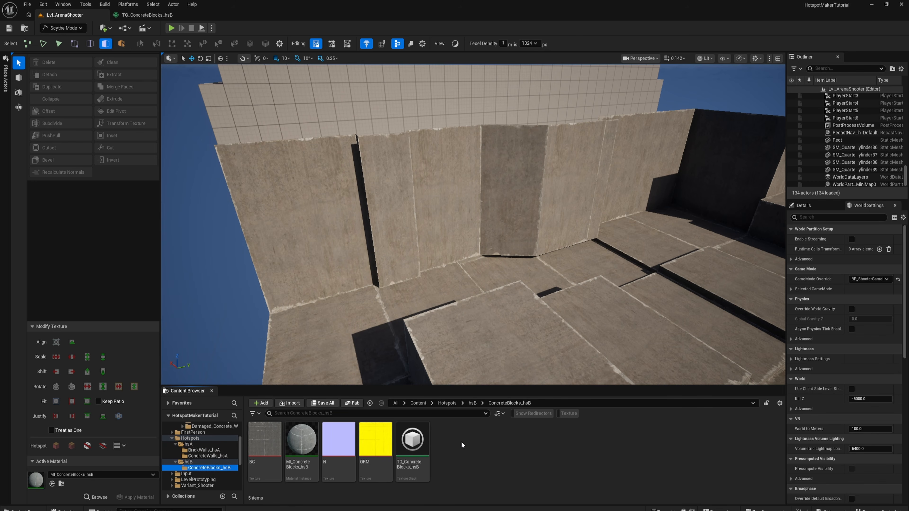
left_click(420, 449)
left_click(302, 442, "ctrl")
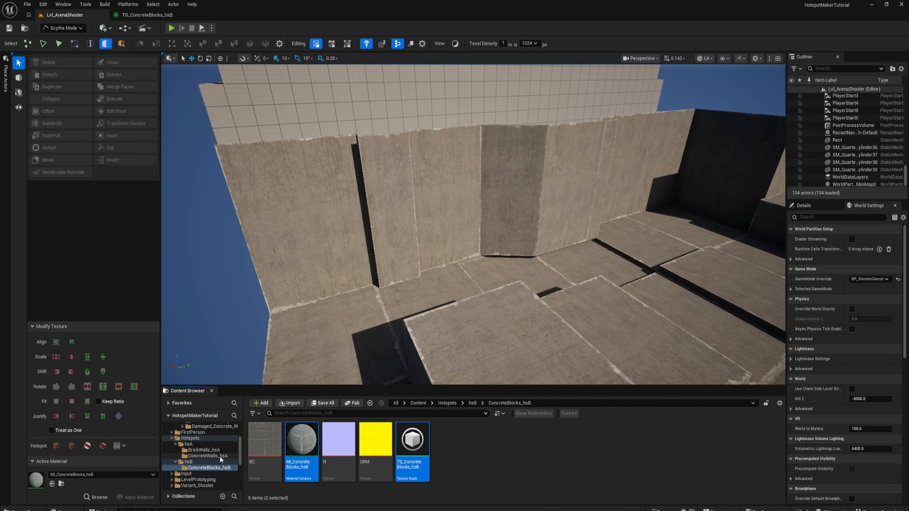
left_click(207, 456)
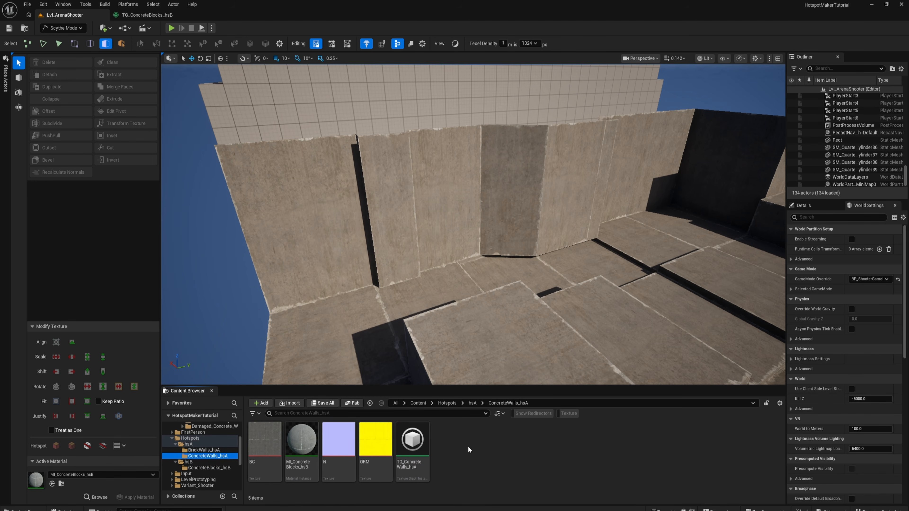
left_click(202, 449)
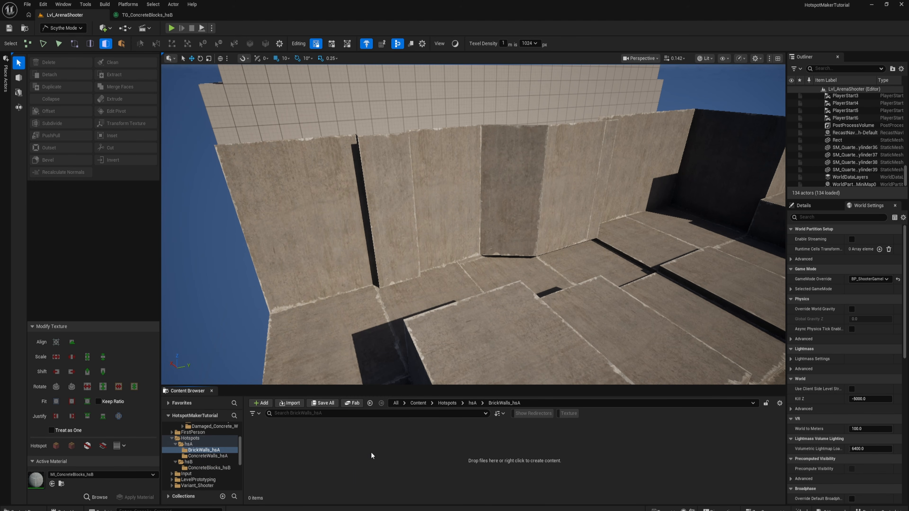
key("ctrl+v")
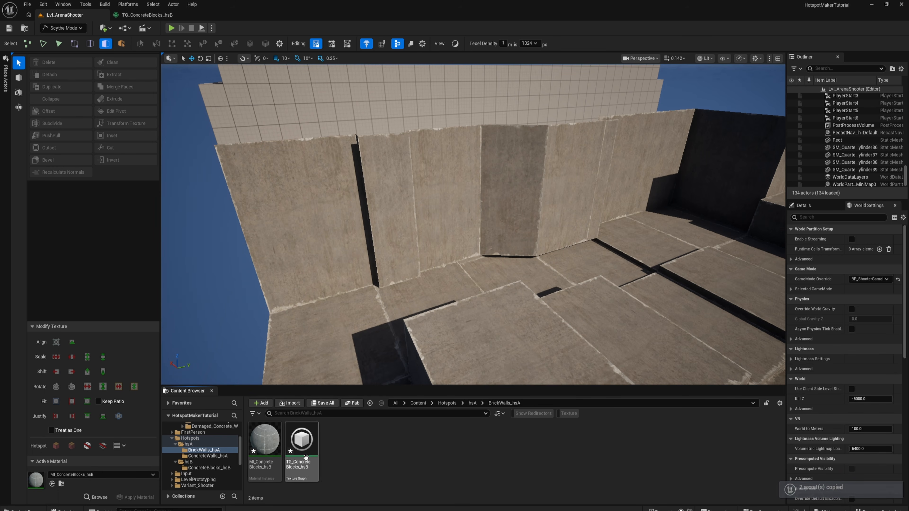
- Rename the copied texture graph as TG_BrickWalls_hsA
left_click(259, 437)
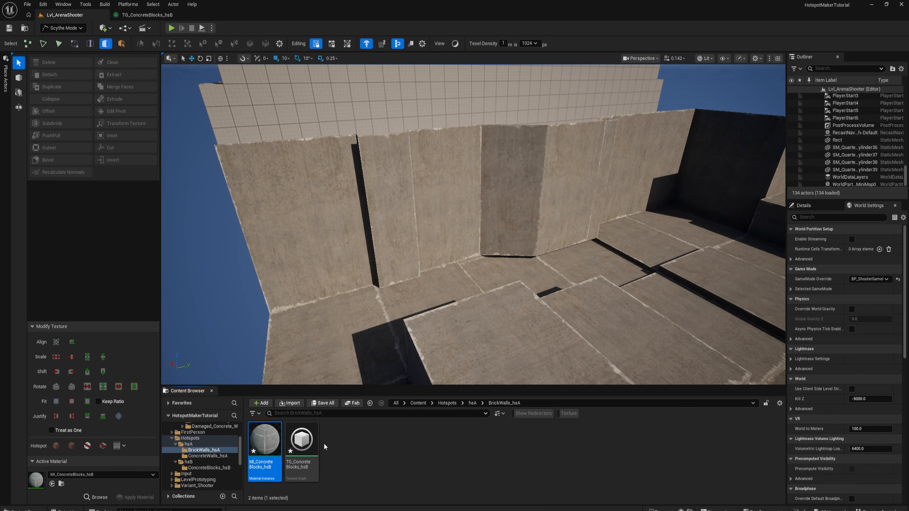
left_click(317, 472)
key("F2")
type("TG")
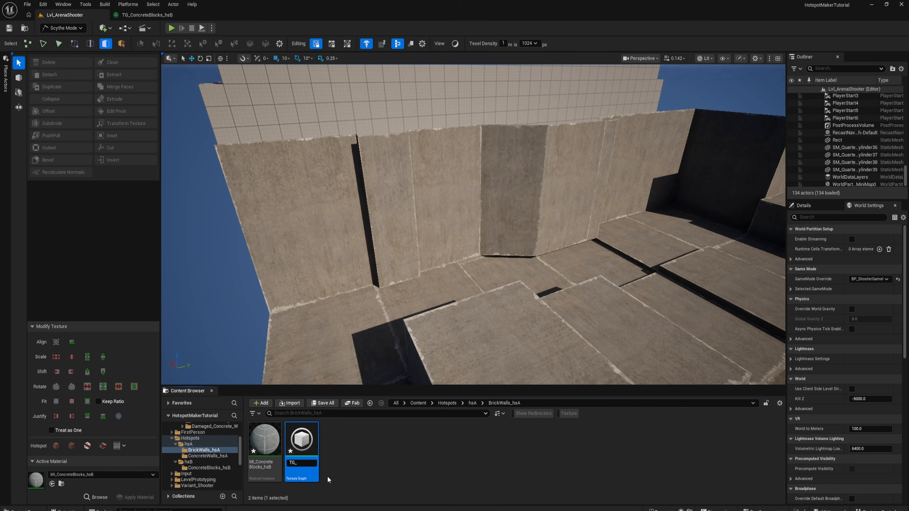
type("_BrickWalls_hsA")
key("Return")
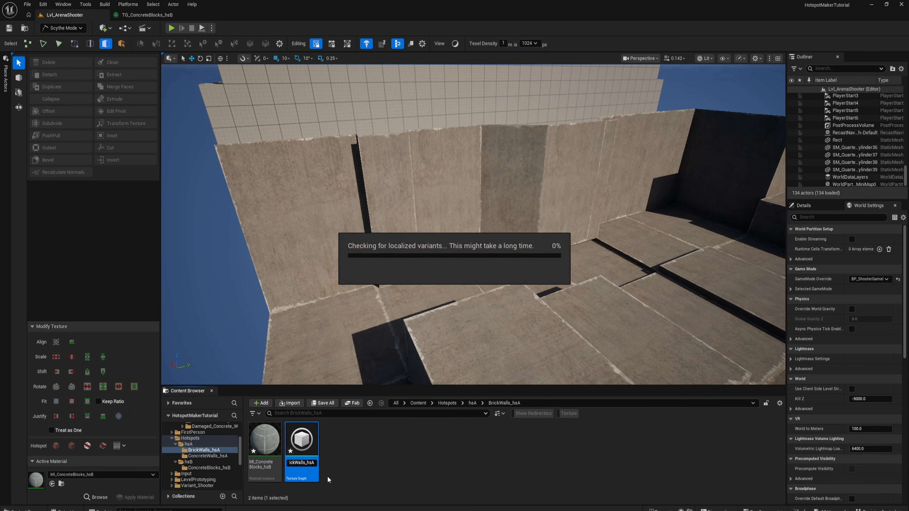
- Rename the copied material instance as MI_BrickWalls_hsA
left_click(263, 456)
key("F2")
type("MI_Brick")
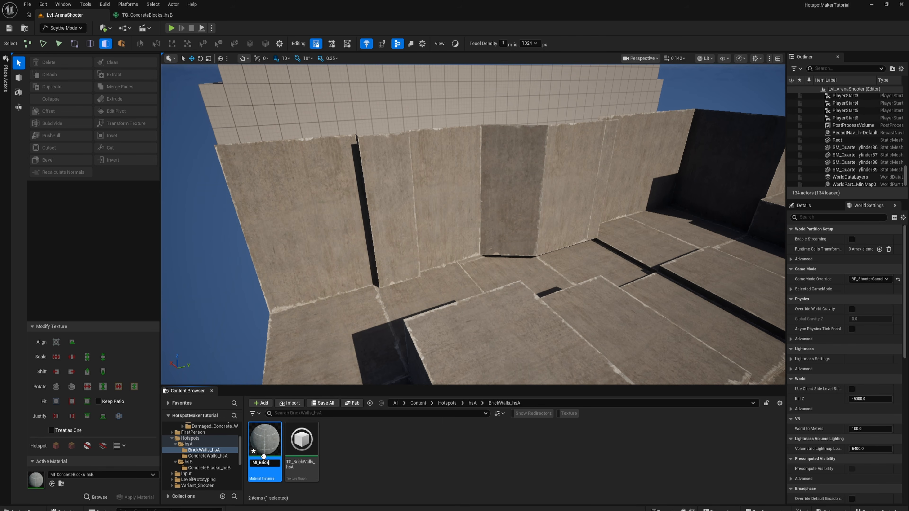
type("Walls_hsA")
key("Return")
- Open TG_BrickWalls_hsA and check the bottom normal and ORM inputs and the top base color input
double_click(316, 432)
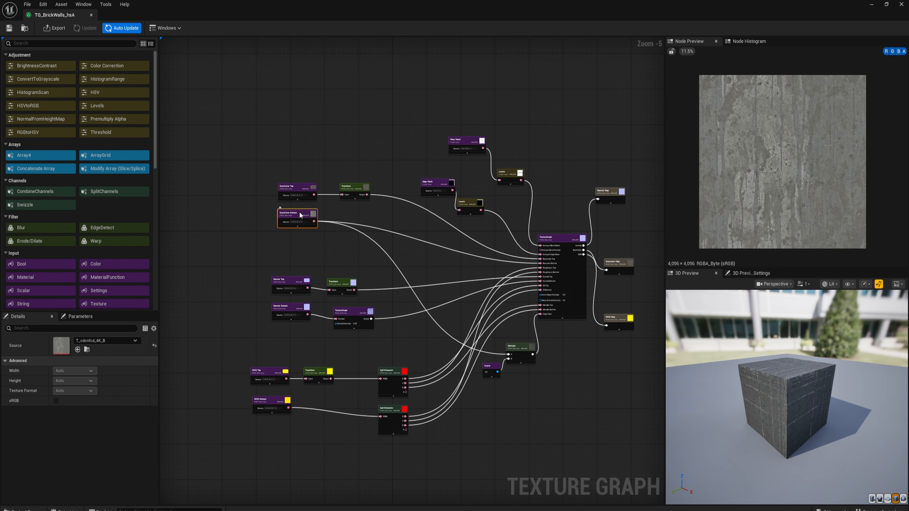
left_click(276, 310)
left_click(265, 400)
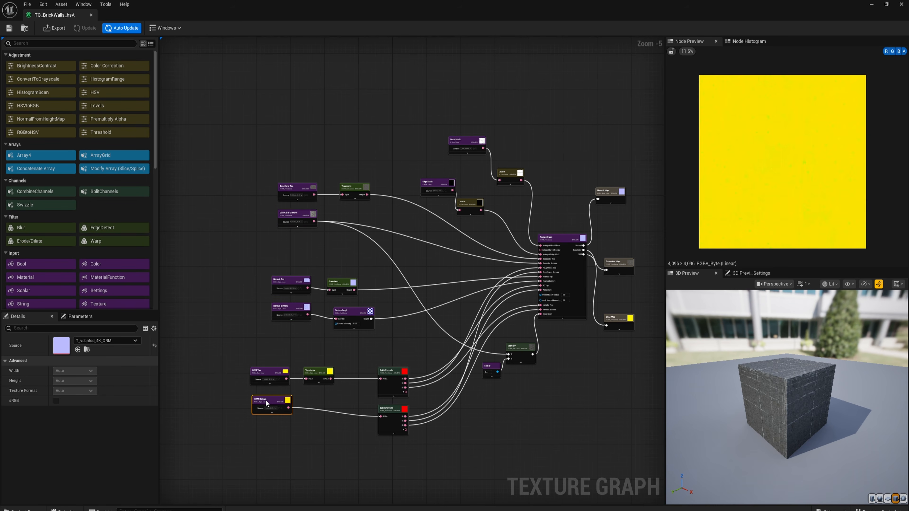
left_click(300, 183)
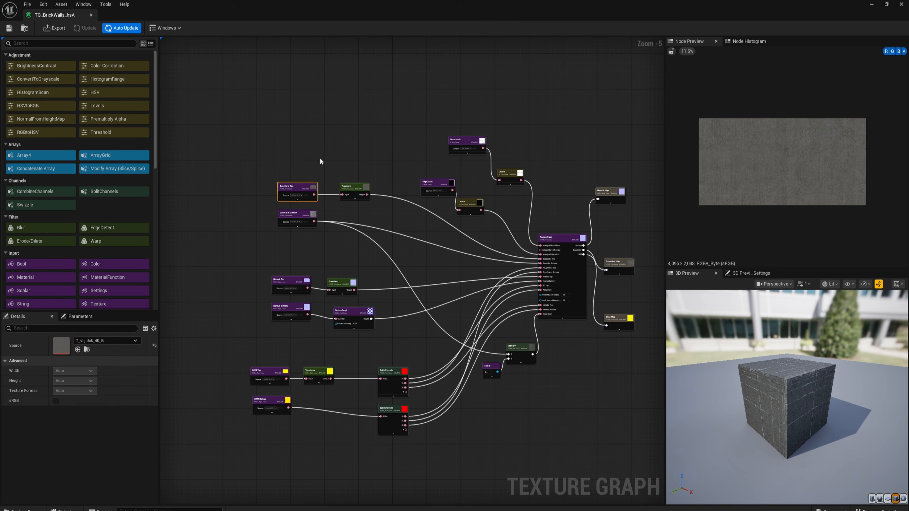
- Browse the project content to the High-quality Brick Wall Worn surface's Textures folder under Fab/Megascans/Surfaces
key("ctrl+space")
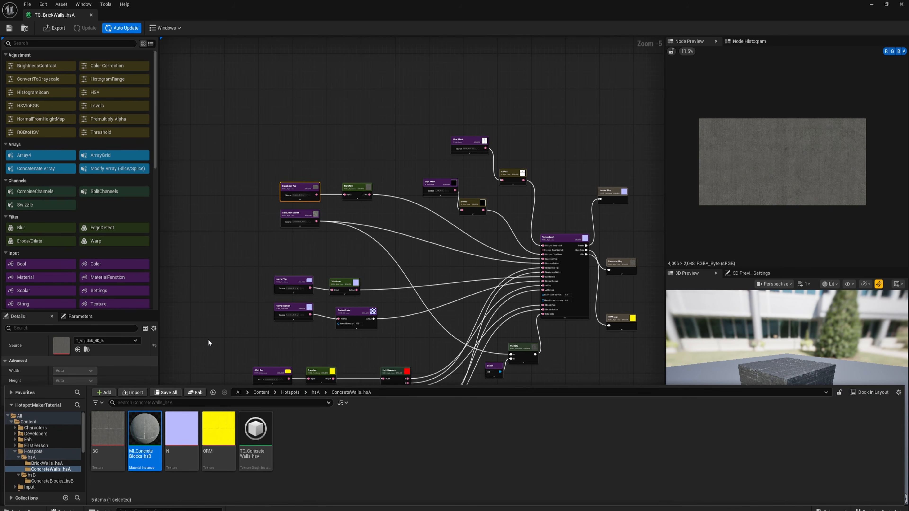
left_click(15, 440)
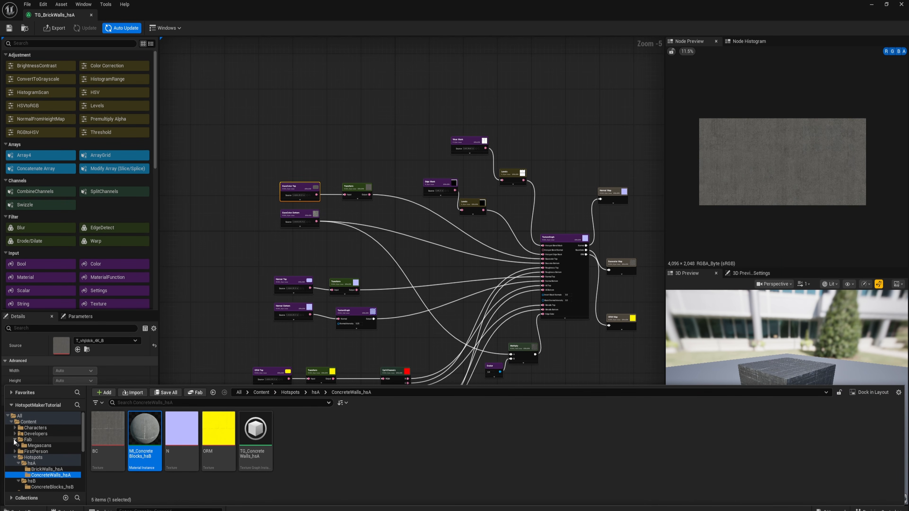
left_click(19, 445)
left_click(22, 452)
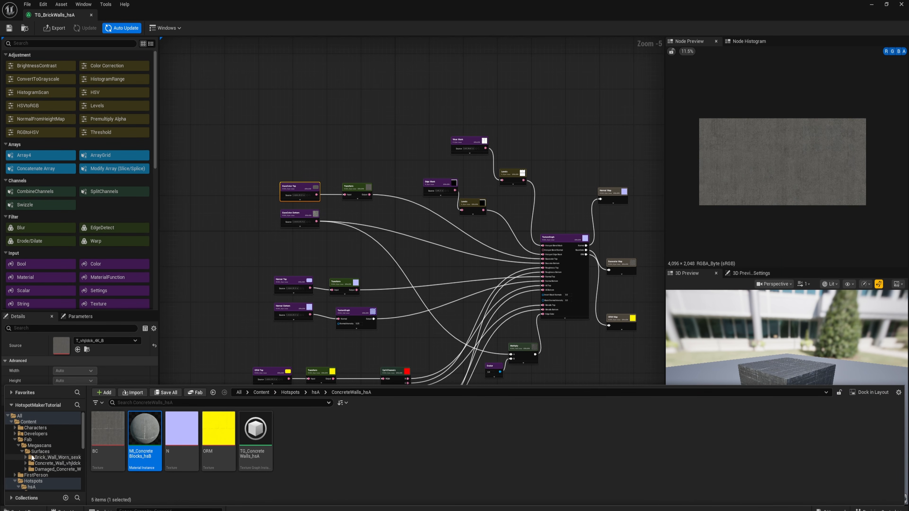
left_click(26, 457)
left_click(29, 463)
left_click(33, 470)
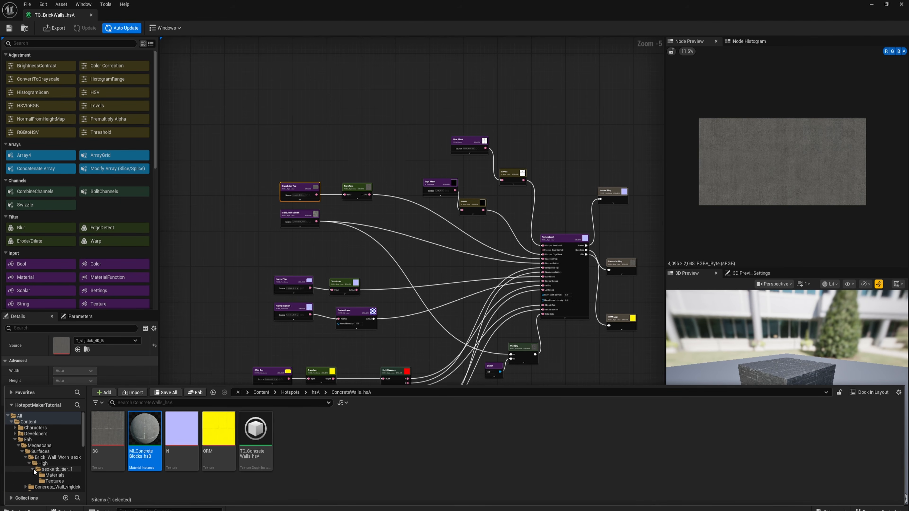
left_click(42, 481)
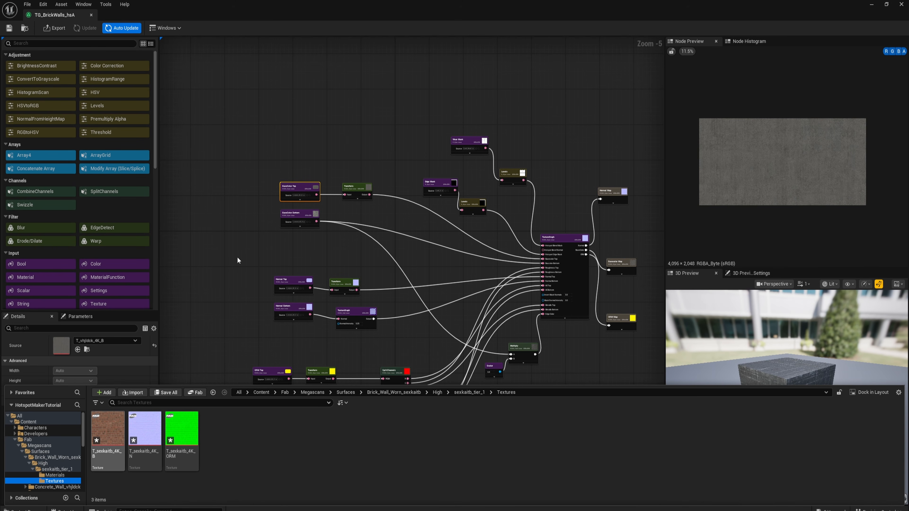
- Set the source of the top base color node to T_sexkaitb_4K_B
left_click(298, 202)
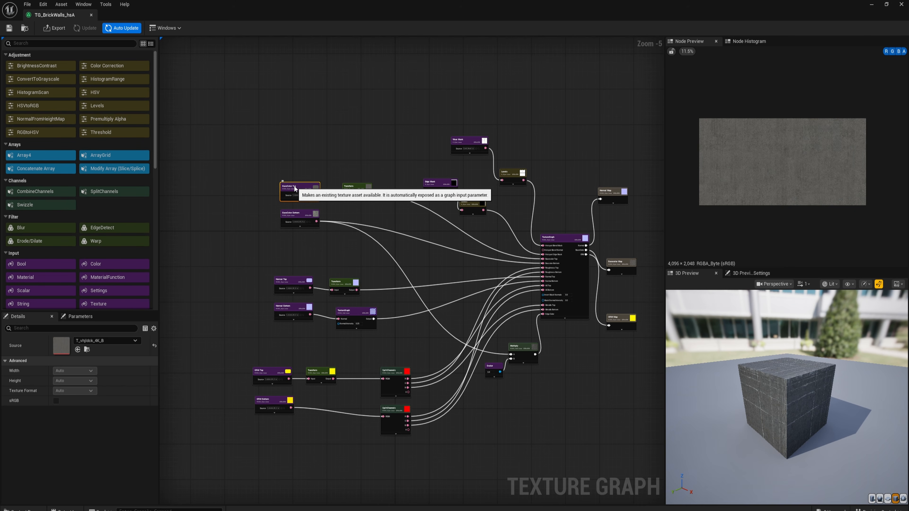
left_click(87, 350)
left_click(108, 430)
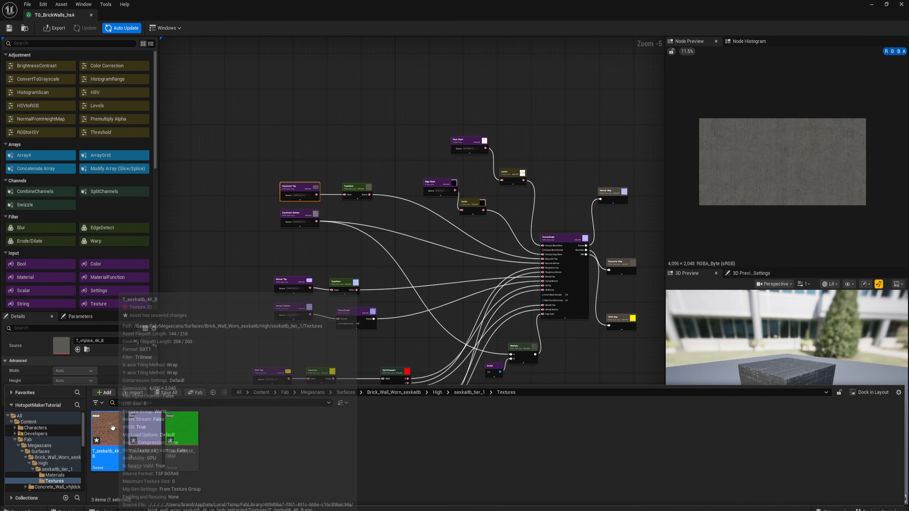
left_click(78, 350)
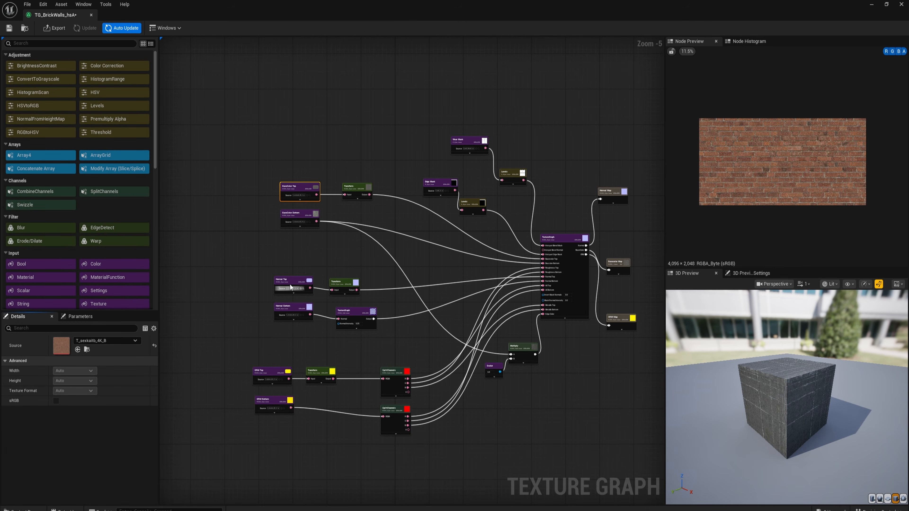
- Set the source of the top normal node to T_sexkaitb_4K_N
left_click(288, 281)
key("ctrl+space")
left_click(143, 432)
left_click(77, 350)
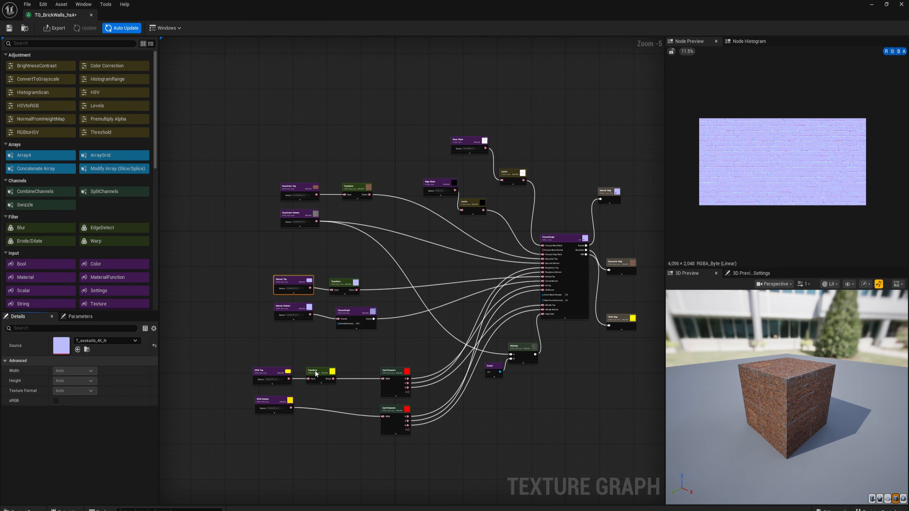
- Set the source of the top ORM node to T_sexkaitb_4K_ORM
left_click(266, 373)
key("ctrl+space")
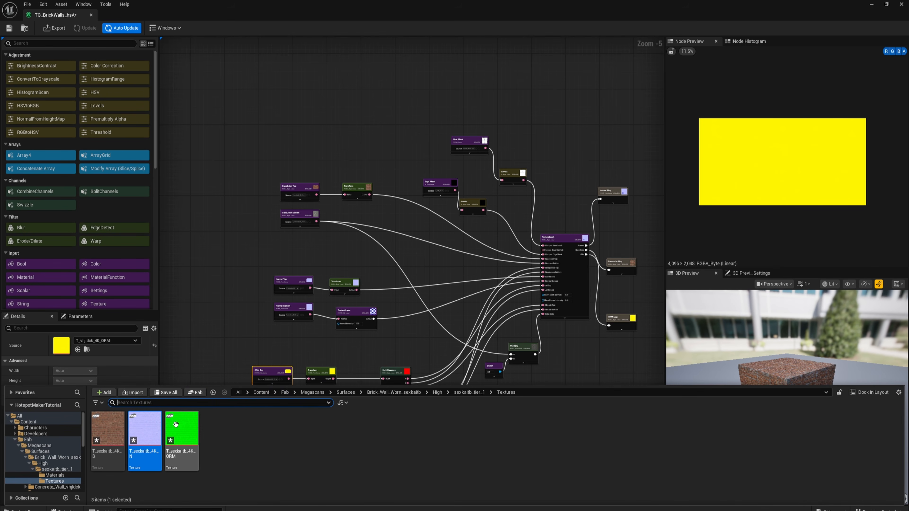
left_click(176, 423)
left_click(77, 350)
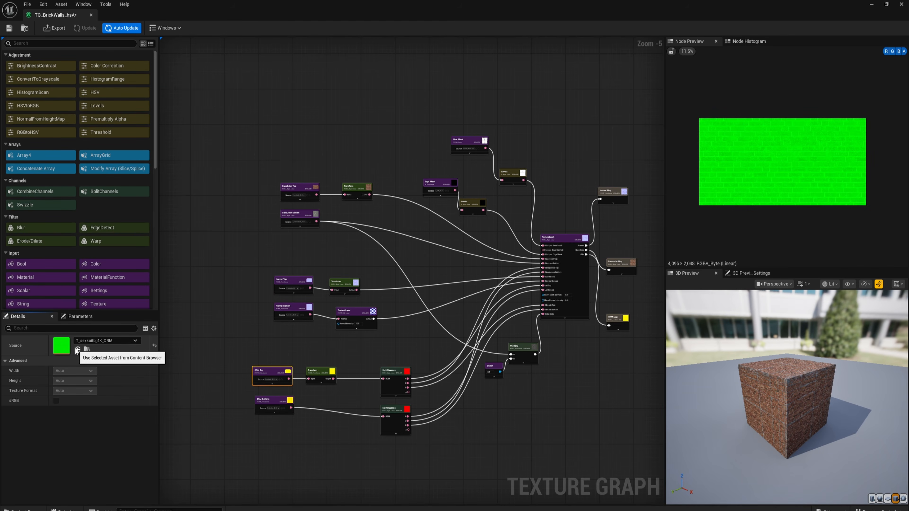
- Examine the top base color texture and the repeat and size settings of its Transform node
right_click_drag(341, 352, 337, 315)
right_click_drag(318, 219, 309, 277)
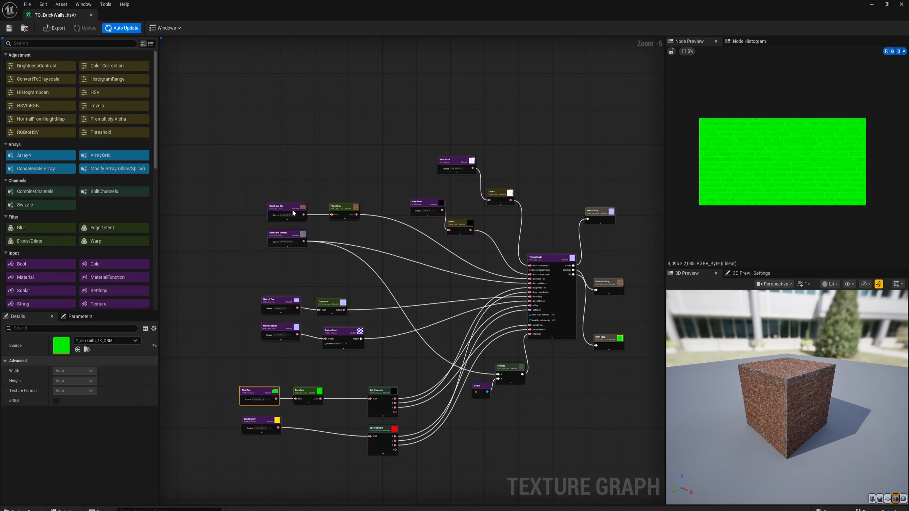
left_click(286, 212)
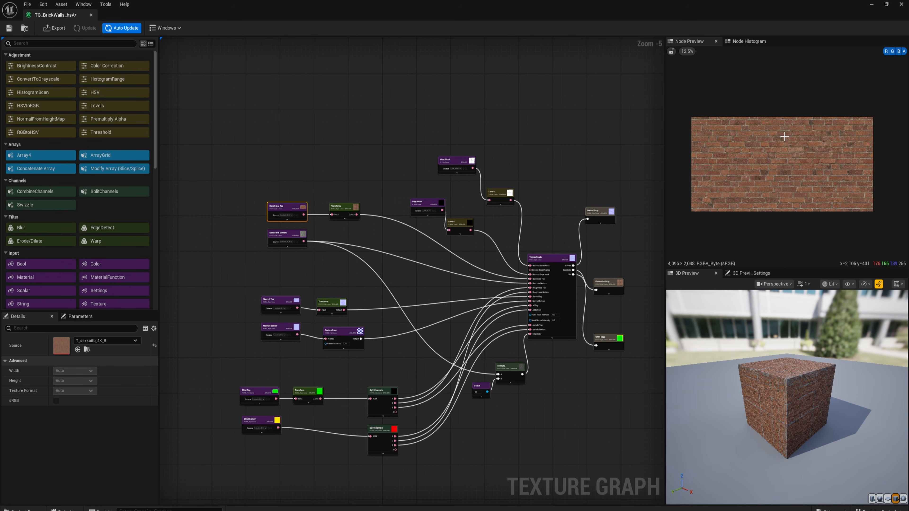
left_click(352, 205)
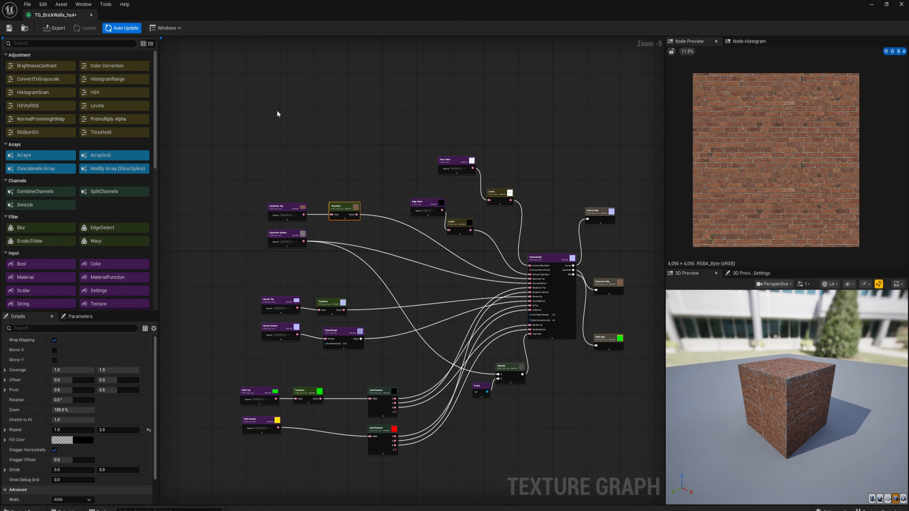
left_click(65, 431)
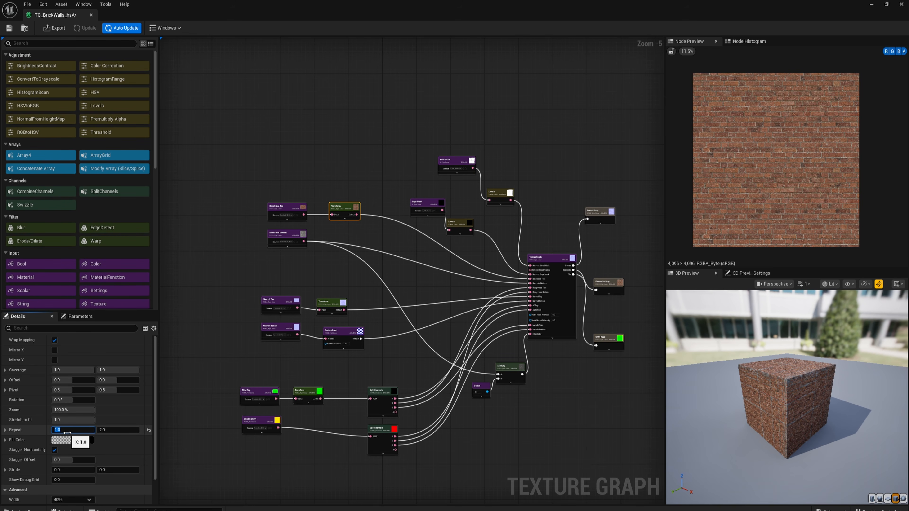
scroll(85, 441, "down", 1)
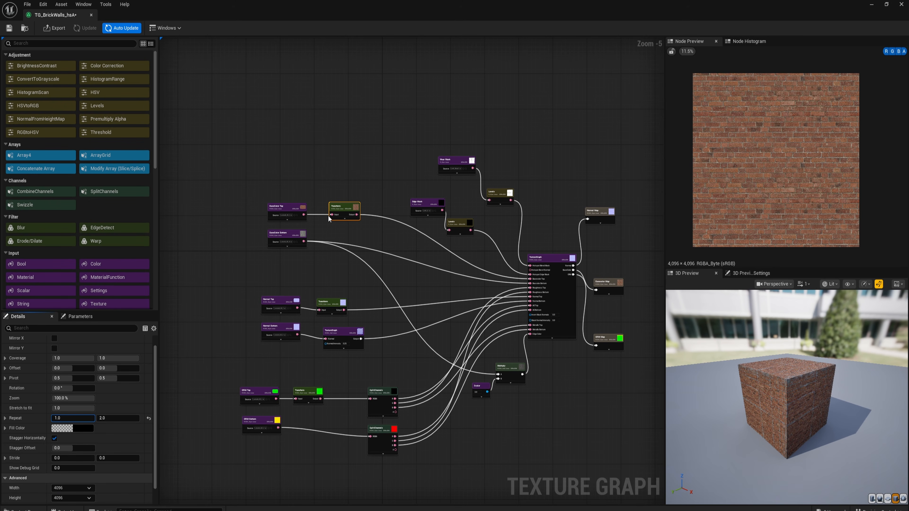
- Set the repeat of the top base color Transform node to 2.0 by 4.0 and inspect the brick edges in the node preview
left_click(64, 419)
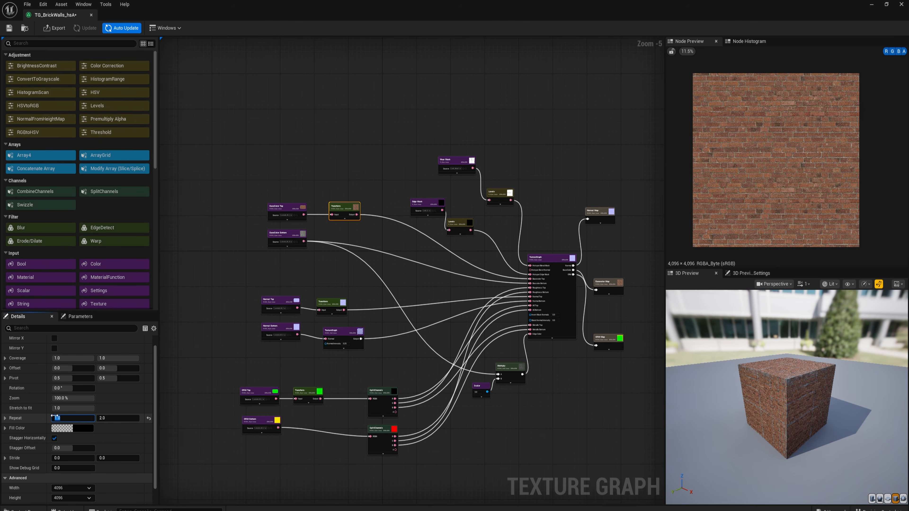
type("2")
left_click(122, 418)
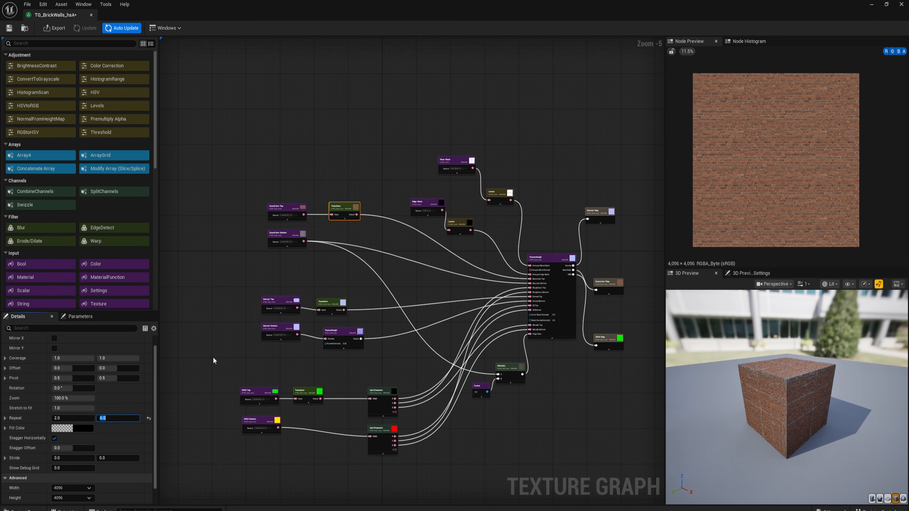
scroll(726, 145, "up", 2)
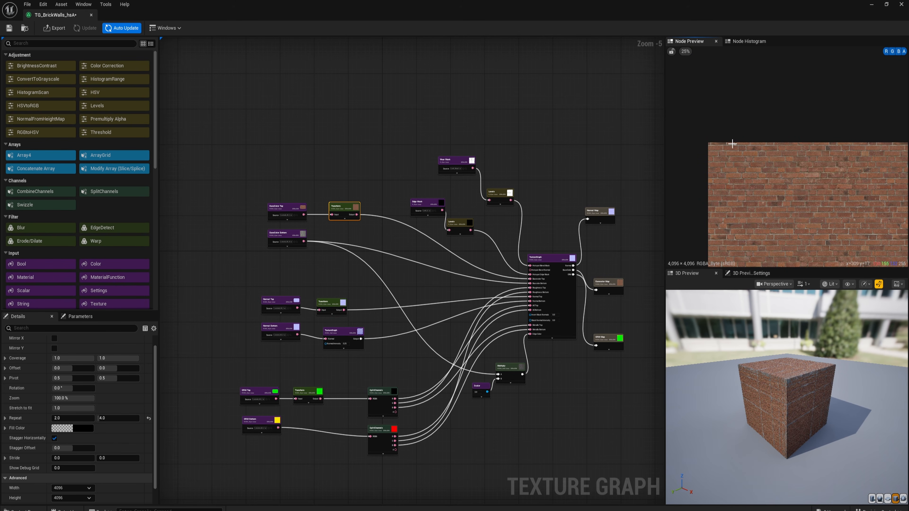
scroll(738, 140, "up", 2)
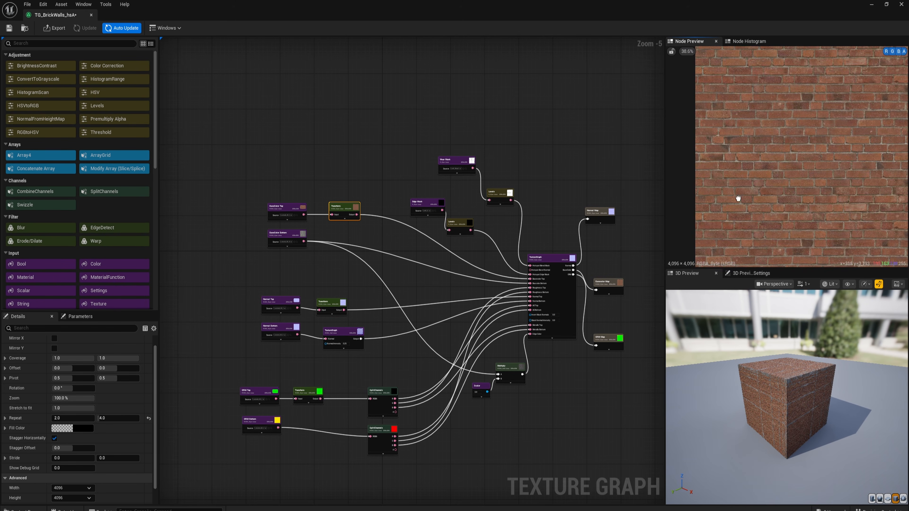
right_click_drag(737, 197, 739, 97)
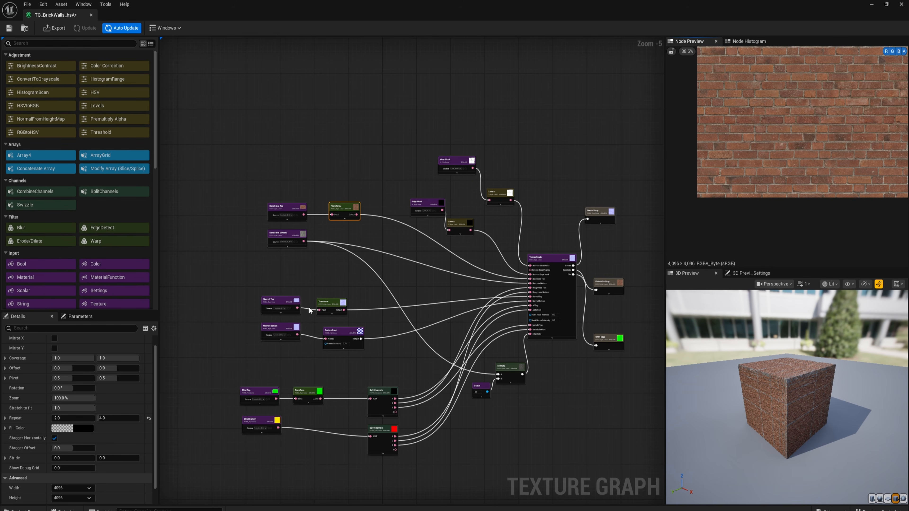
- Set the Y offset of the top base color Transform node to 0.022 and check the brick rows at the texture's edges
left_click(111, 365)
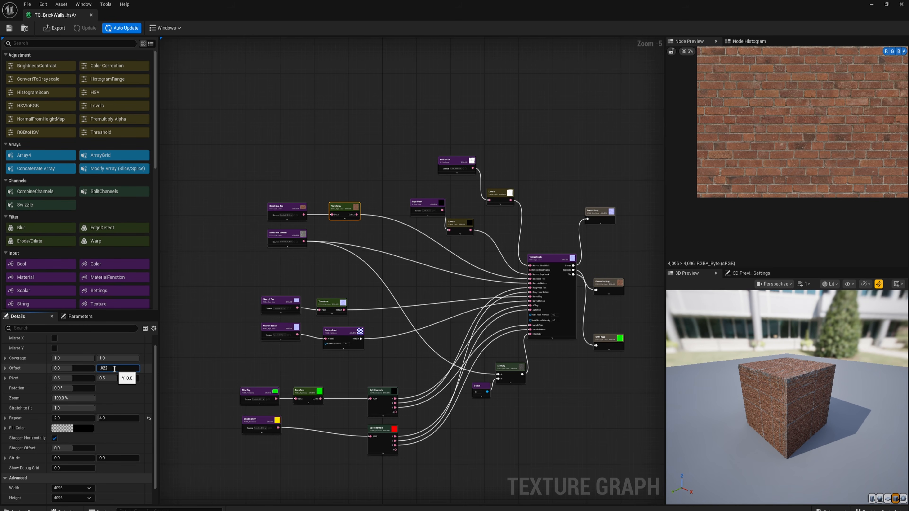
key("Return")
key("ctrl+c")
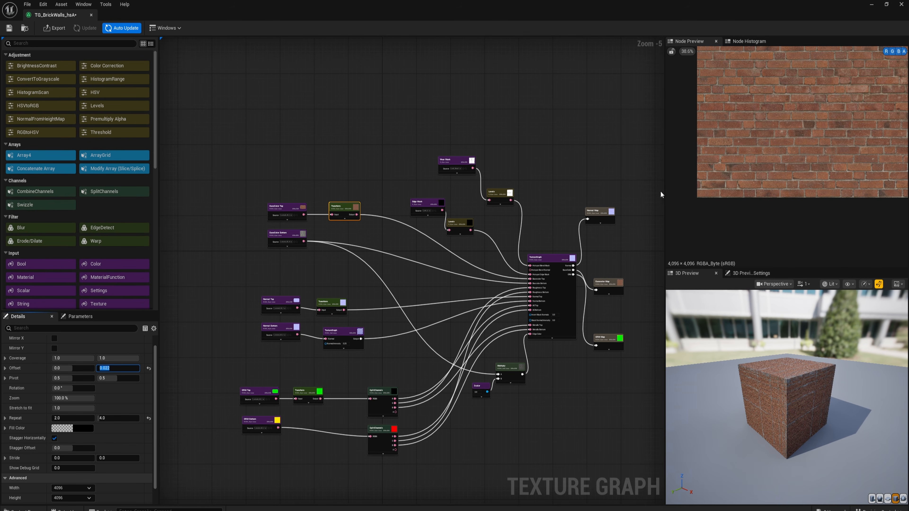
scroll(737, 206, "up", 6)
scroll(736, 206, "down", 6)
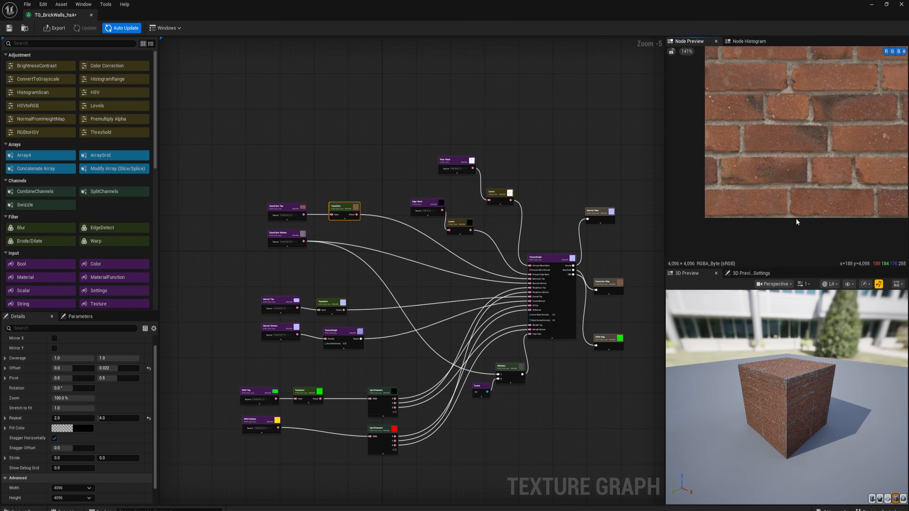
right_click_drag(770, 107, 737, 121)
scroll(738, 231, "up", 13)
scroll(759, 223, "down", 8)
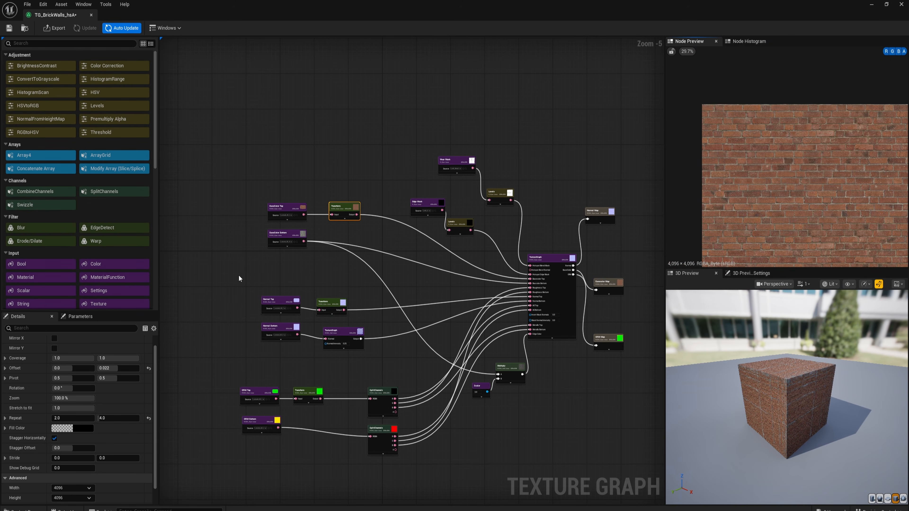
- Copy the base color Transform node's offset of 0.0, 0.022 to the top normal and top ORM Transform nodes
right_click_drag(276, 293, 291, 256)
scroll(345, 268, "up", 2)
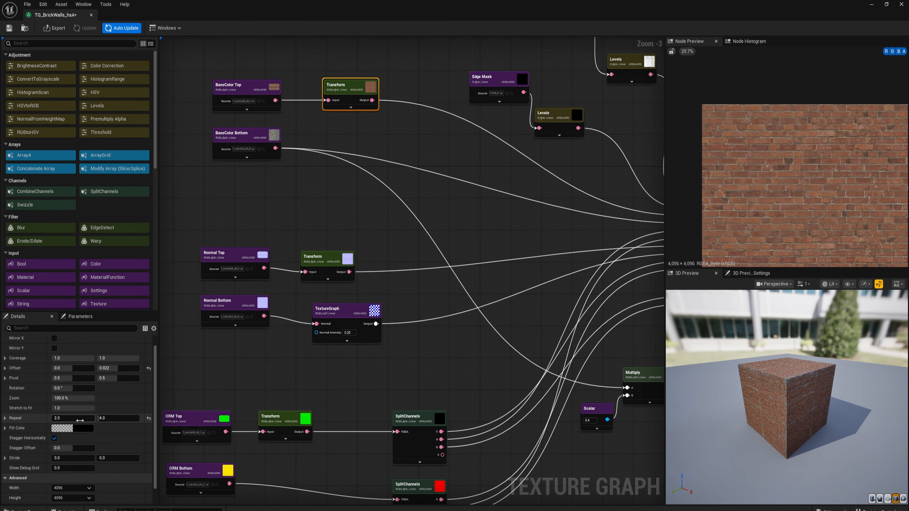
left_click(324, 262)
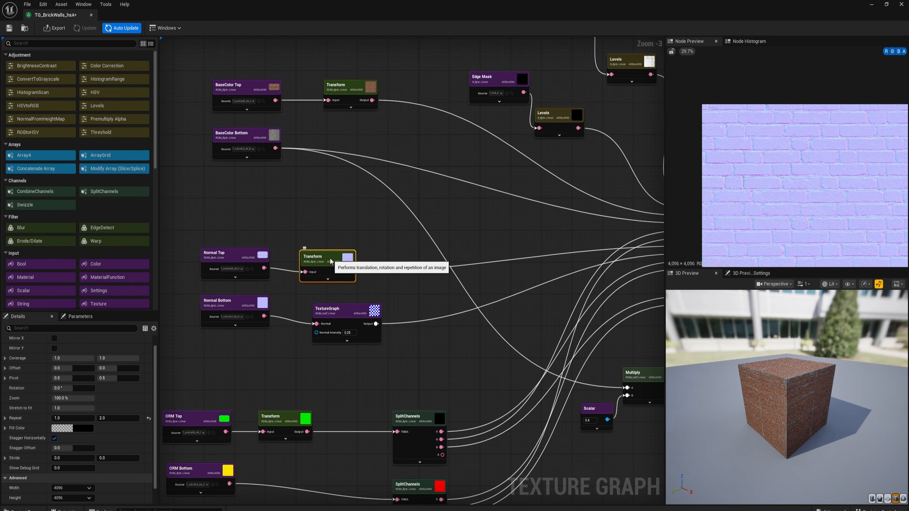
left_click(349, 89)
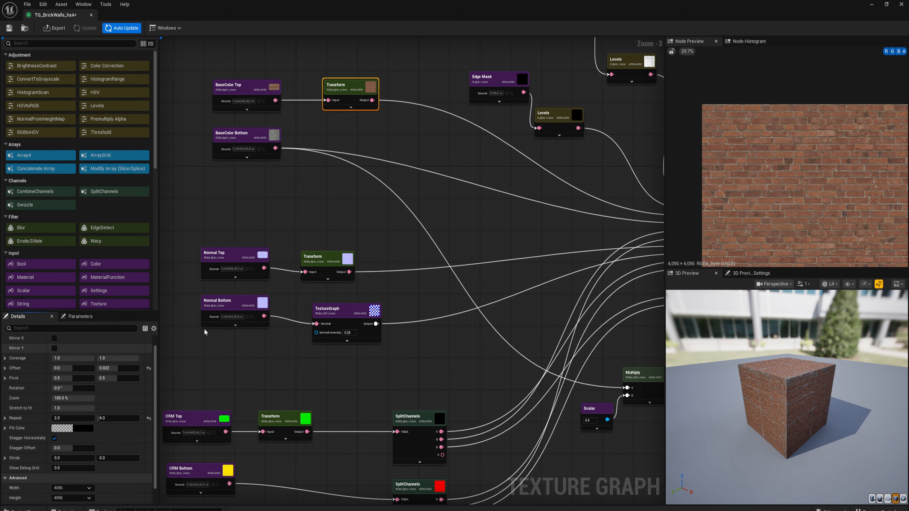
left_click(322, 261)
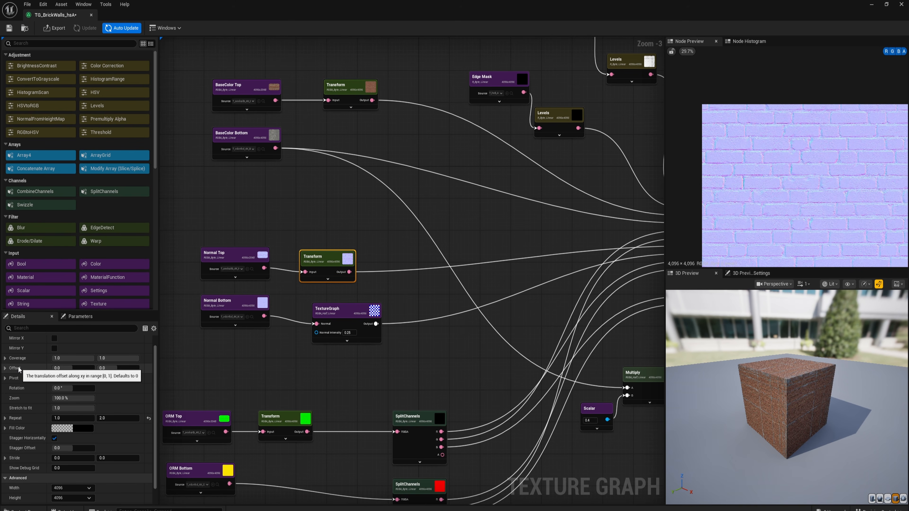
left_click_drag(100, 368, 91, 372)
left_click(148, 368)
right_click_drag(280, 416, 312, 344)
left_click(311, 345)
left_click(21, 369, "shift")
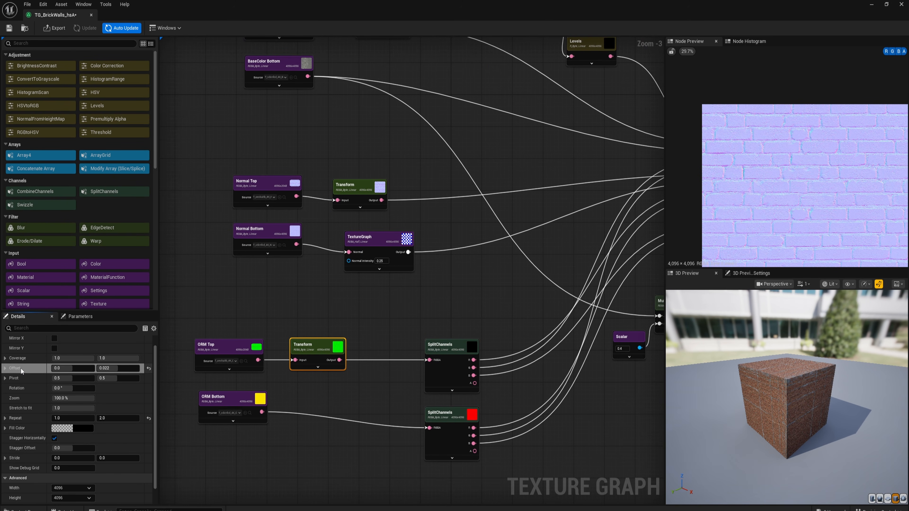
- Copy the base color Transform node's repeat of 2.0, 4.0 to the top normal and top ORM Transform nodes
right_click_drag(388, 154, 375, 312)
left_click(368, 176)
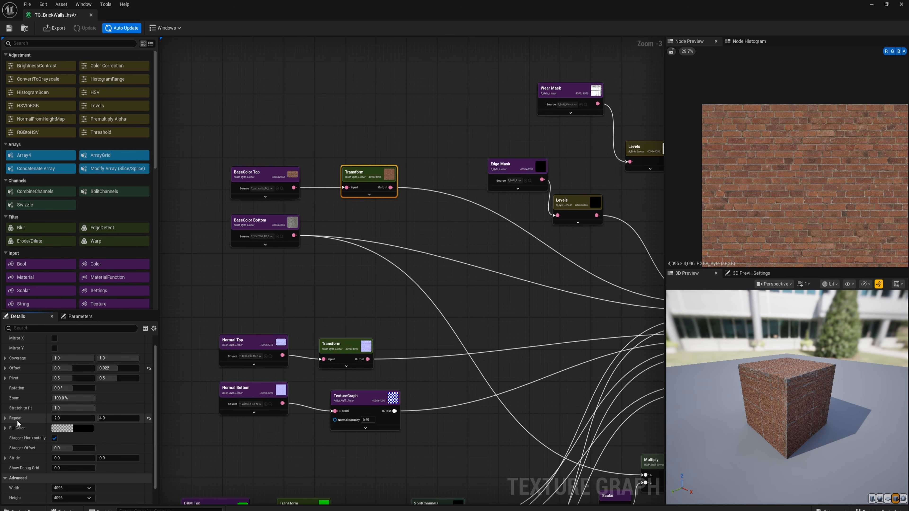
right_click_drag(269, 327, 301, 246)
left_click(369, 266)
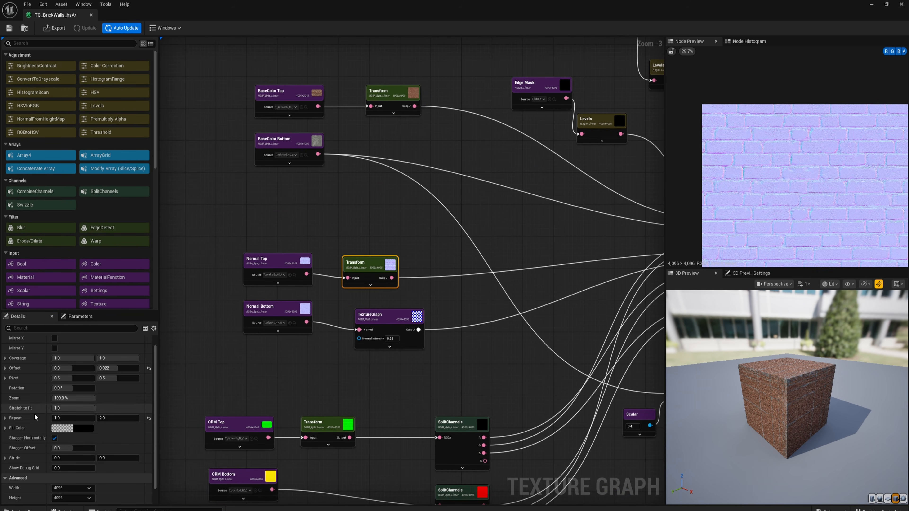
right_click_drag(318, 423, 324, 291)
left_click(325, 291)
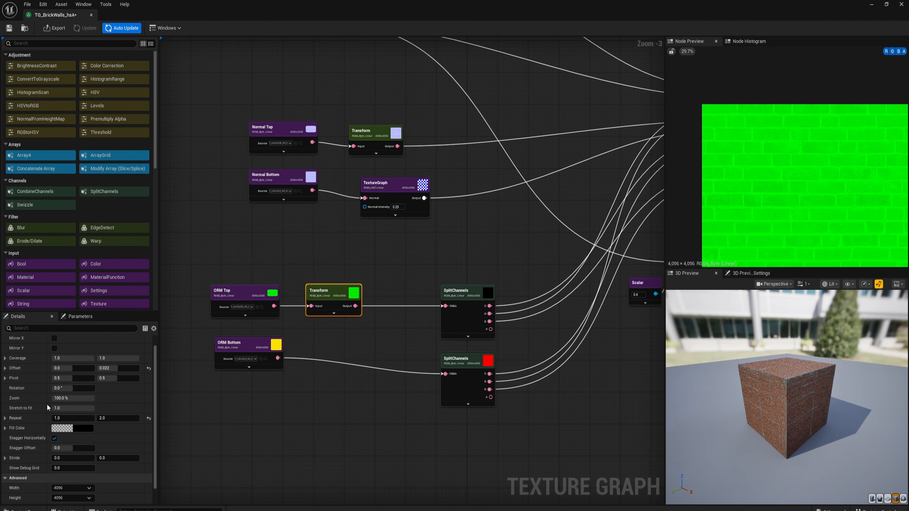
- Preview the base color output map of the whole graph
scroll(294, 246, "down", 2)
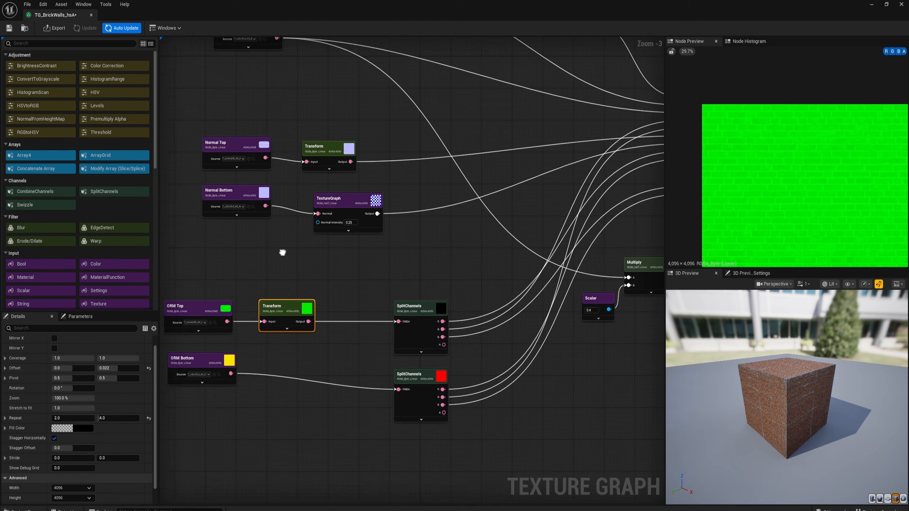
right_click_drag(467, 168, 436, 208)
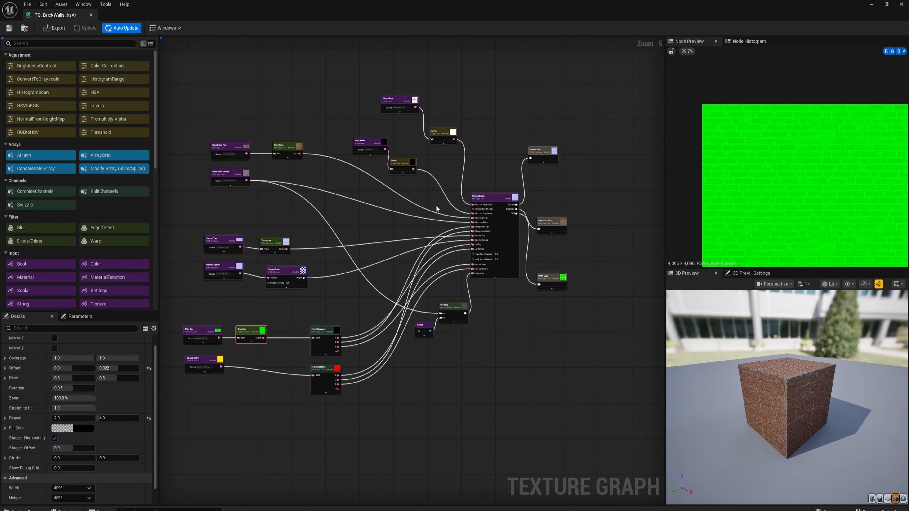
left_click(549, 221)
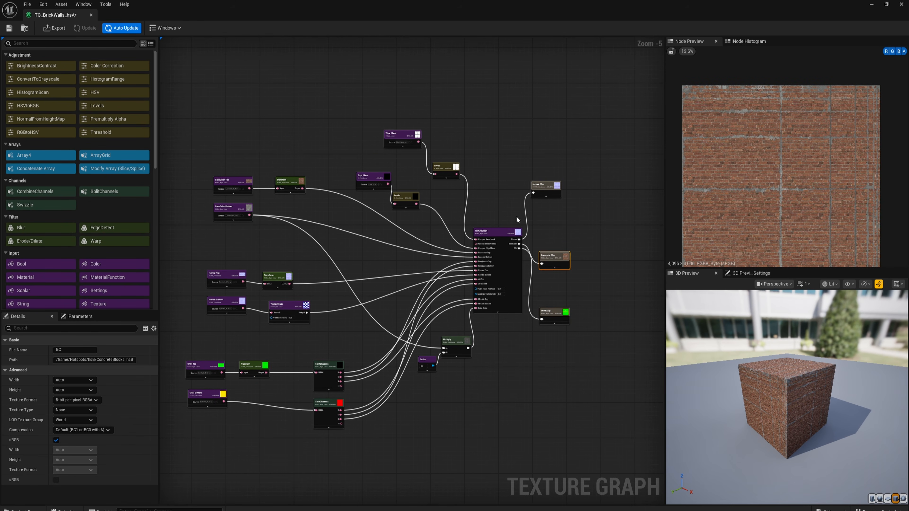
- Set the source of the Edge Mask node to T_hsA_A
scroll(384, 138, "up", 1)
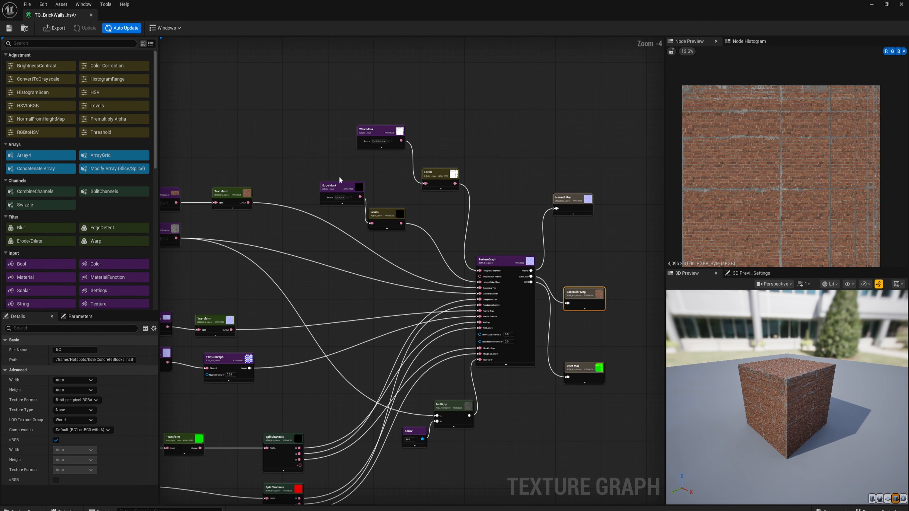
right_click_drag(430, 212, 412, 204)
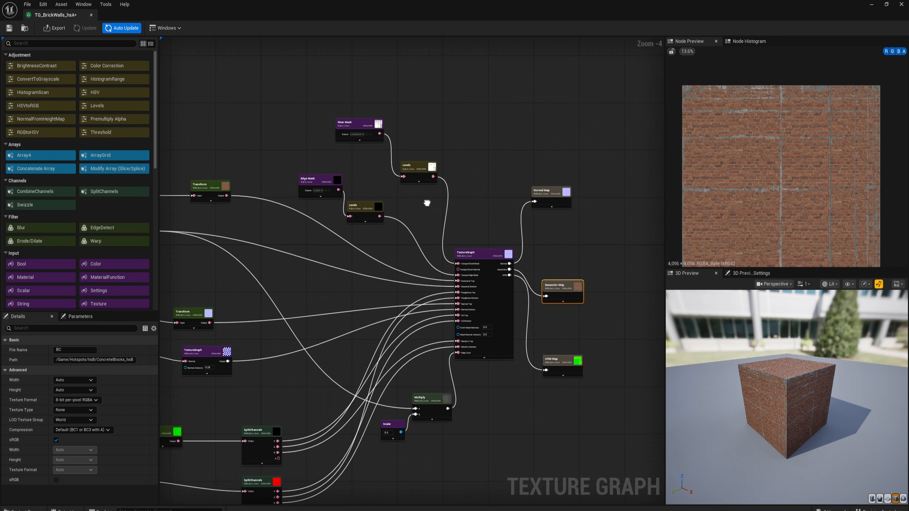
left_click(320, 181)
left_click(87, 349)
left_click(78, 349)
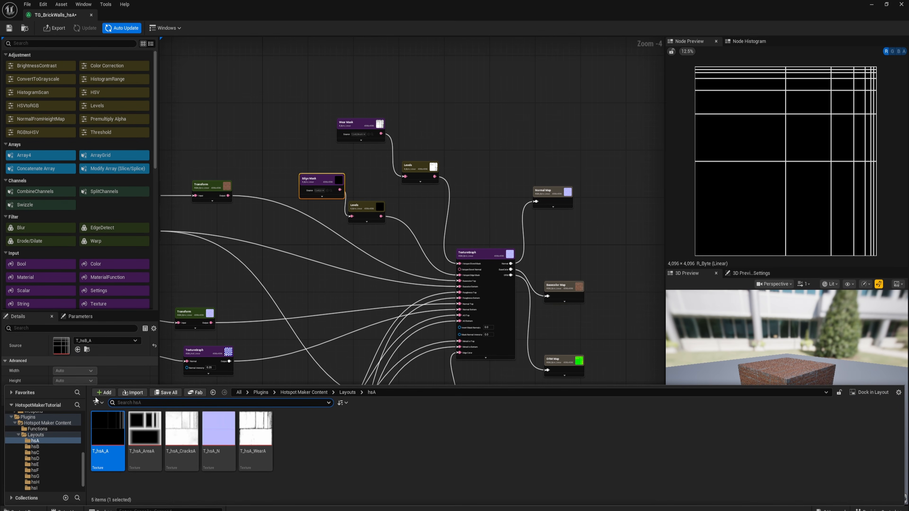
- Set the source of the Wear Mask node to T_hsA_WearA from the hsA layout folder
left_click(357, 127)
key("ctrl+space")
left_click(249, 426)
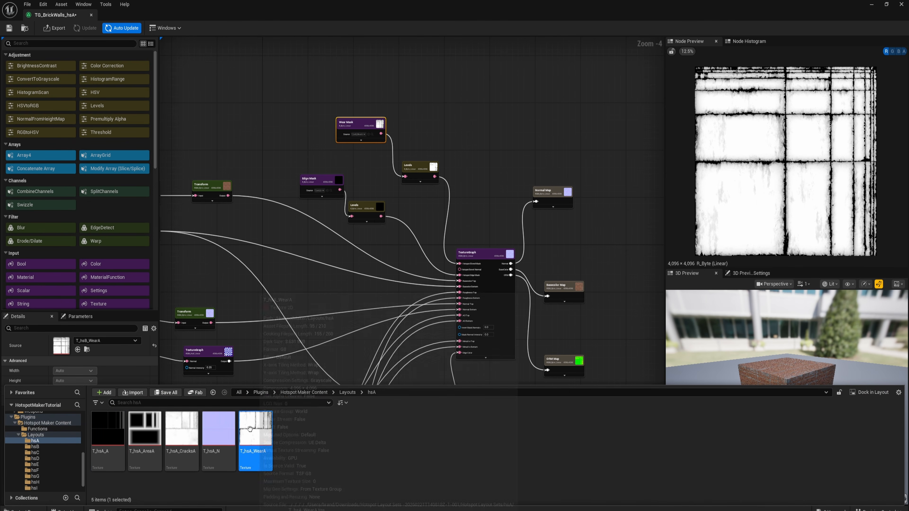
left_click(77, 349)
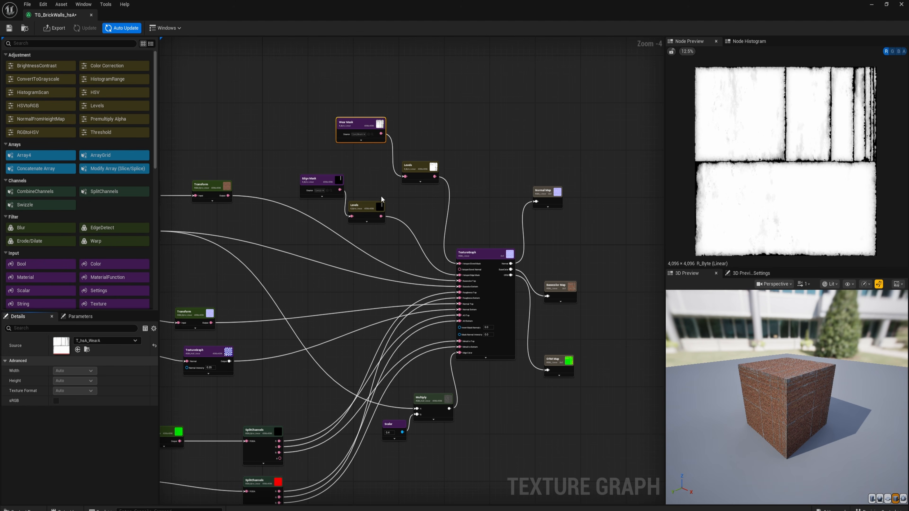
- Inspect the base color output up close on the 3D preview cube and save the texture graph
left_click(560, 288)
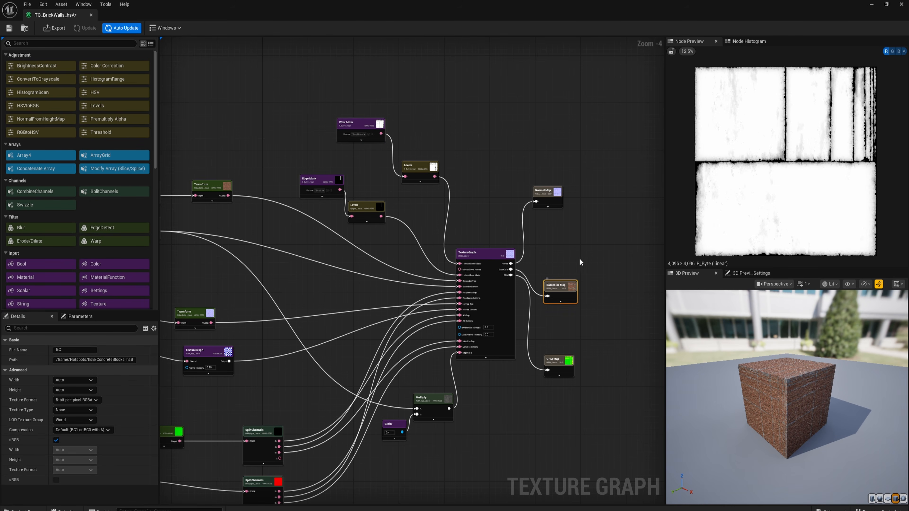
left_click_drag(761, 382, 733, 326)
scroll(761, 383, "up", 5)
scroll(761, 383, "up", 5)
scroll(762, 383, "down", 3)
scroll(762, 383, "down", 5)
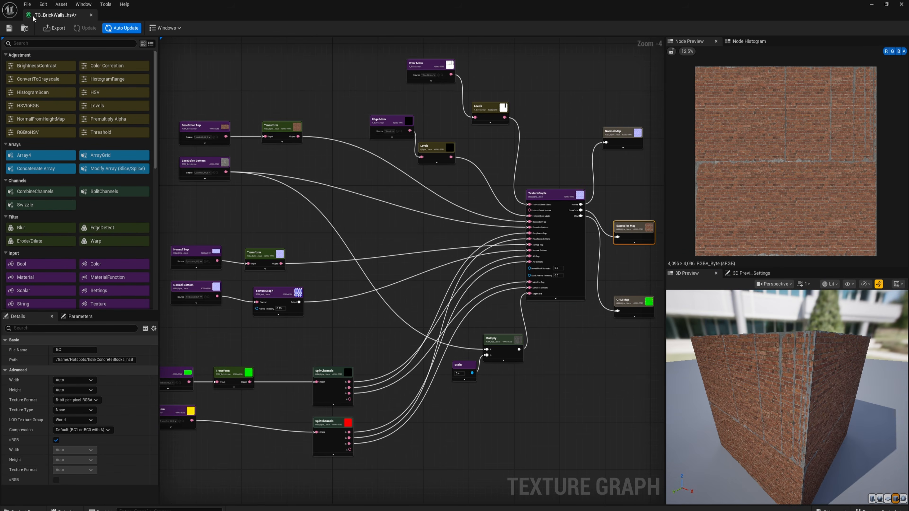
left_click(9, 28)
- Set the path of the normal, base color and ORM output nodes to /Game/Hotspots/hsA/BrickWalls_hsA and save the graph
right_click_drag(530, 126, 442, 138)
key("ctrl+space")
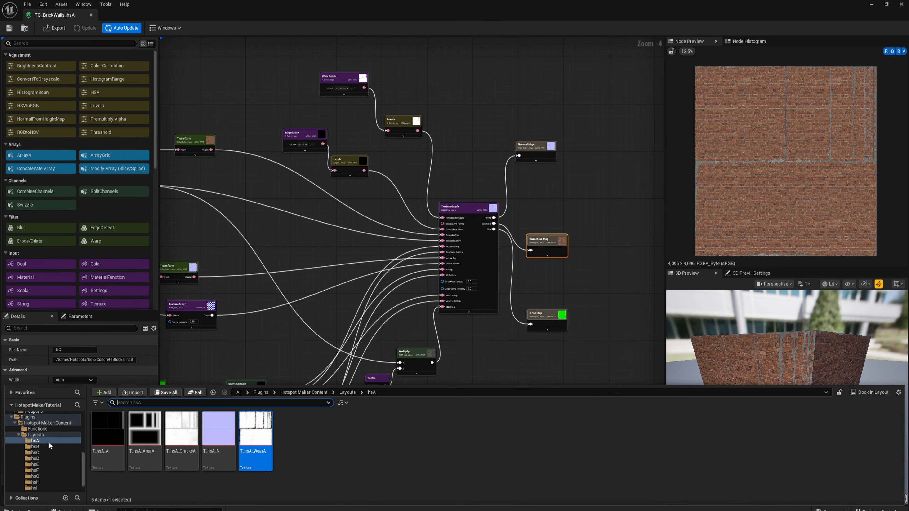
scroll(73, 460, "up", 3)
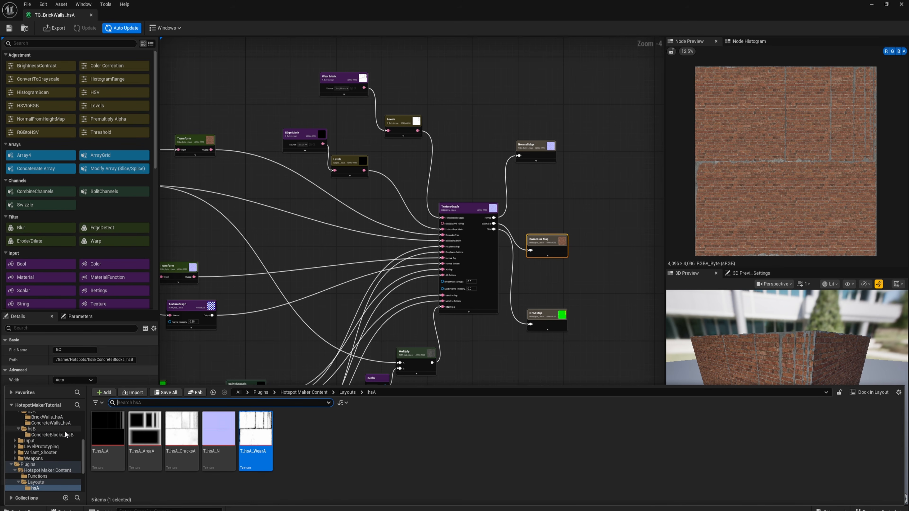
left_click(52, 417)
left_click(389, 392)
key("ctrl+c")
left_click_drag(504, 123, 591, 387)
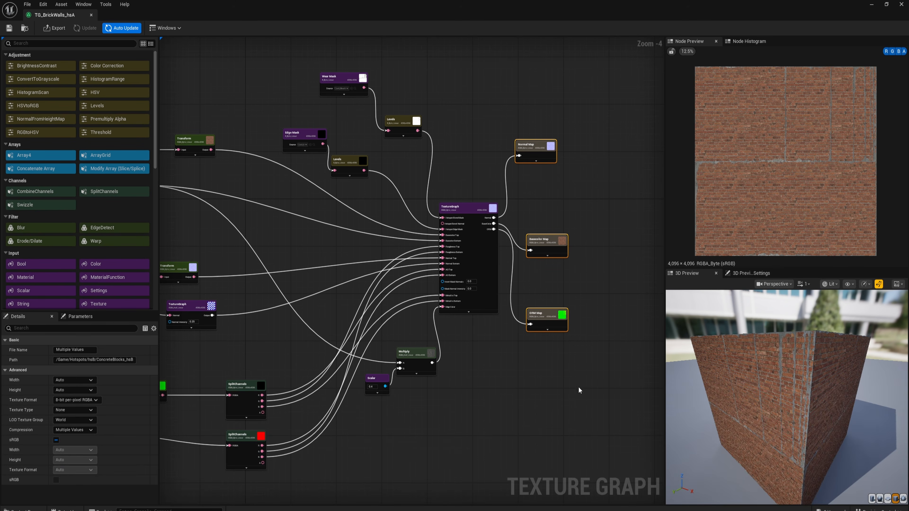
left_click(92, 360)
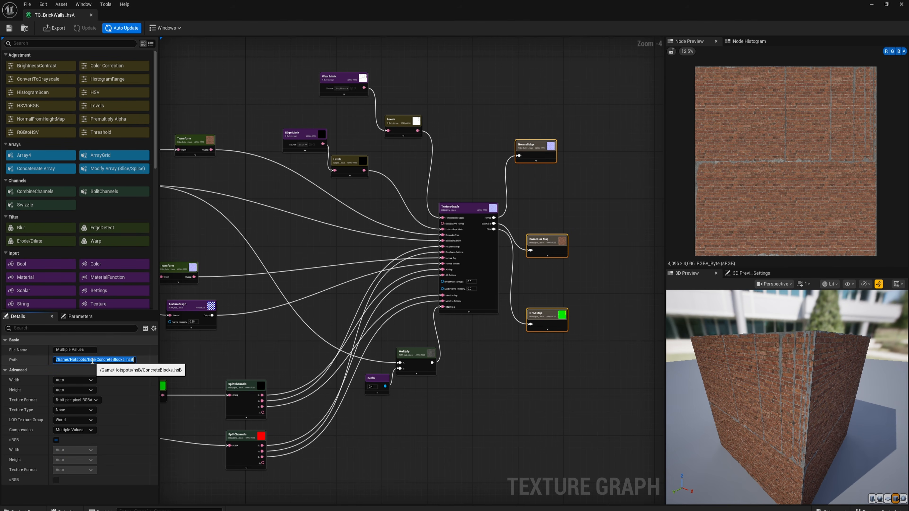
key("ctrl+v")
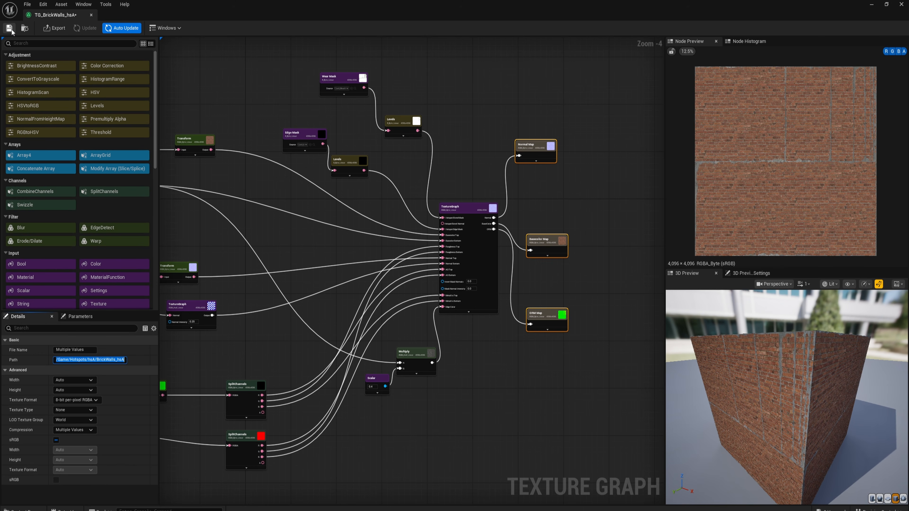
key("Return")
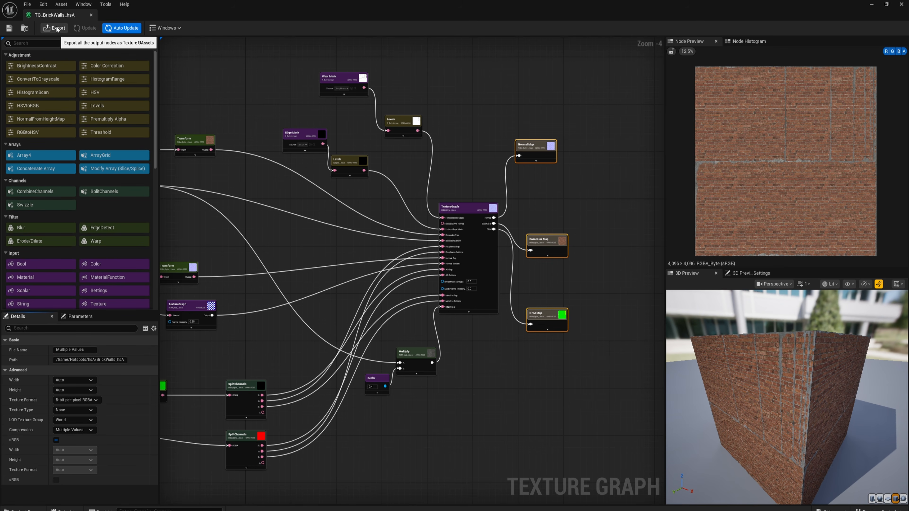
- Export all output nodes as texture assets and return to the level editor
left_click(54, 28)
left_click(459, 341)
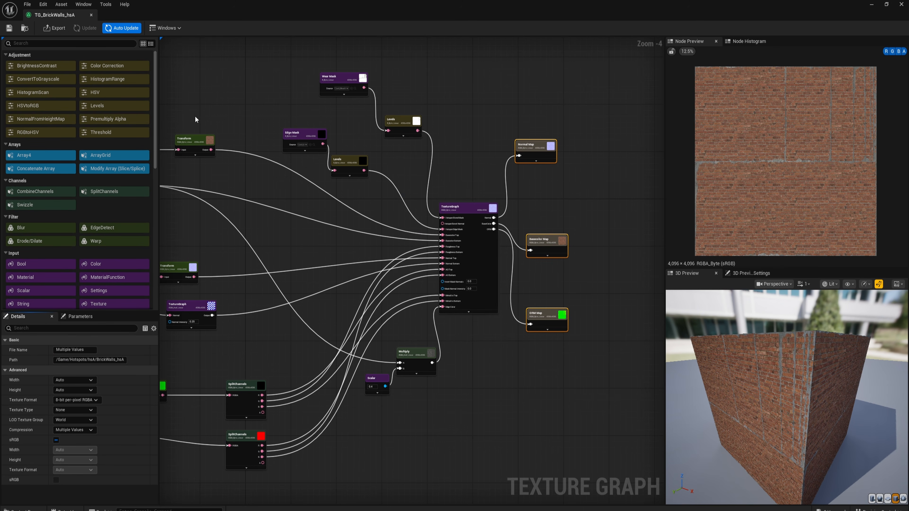
left_click(870, 5)
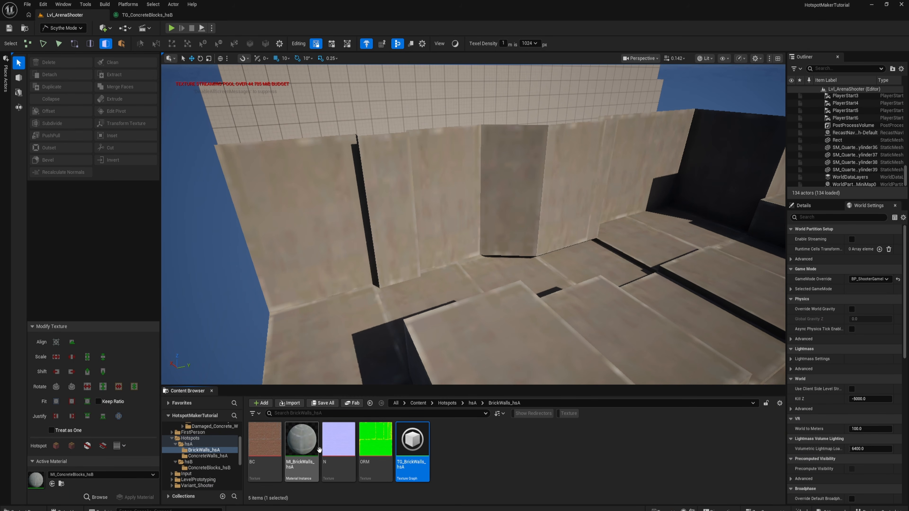
- Open the MI_BrickWalls_hsA material instance and enable its Albedo, Normal and ORM texture parameters
double_click(306, 448)
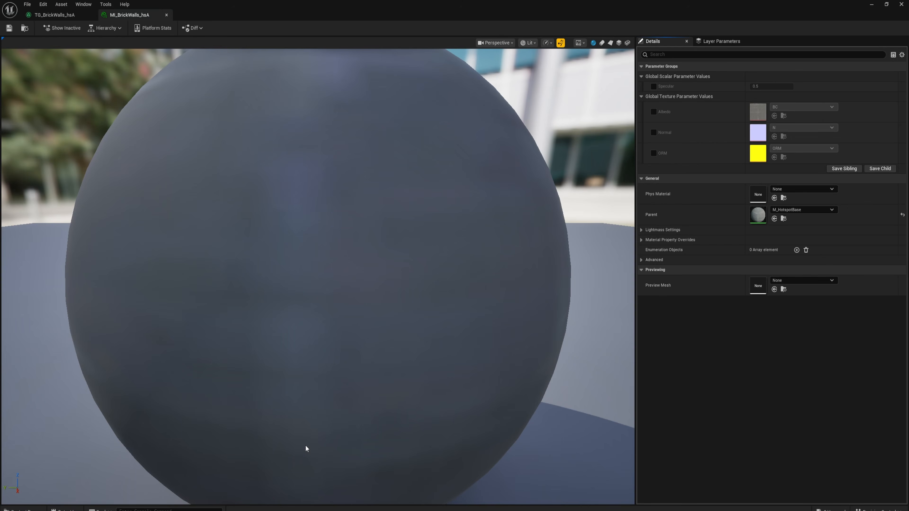
left_click_drag(401, 3, 609, 66)
mouse_move(266, 438)
left_mouse_down()
mouse_move(320, 415)
mouse_move(260, 452)
left_mouse_up()
left_click(739, 171)
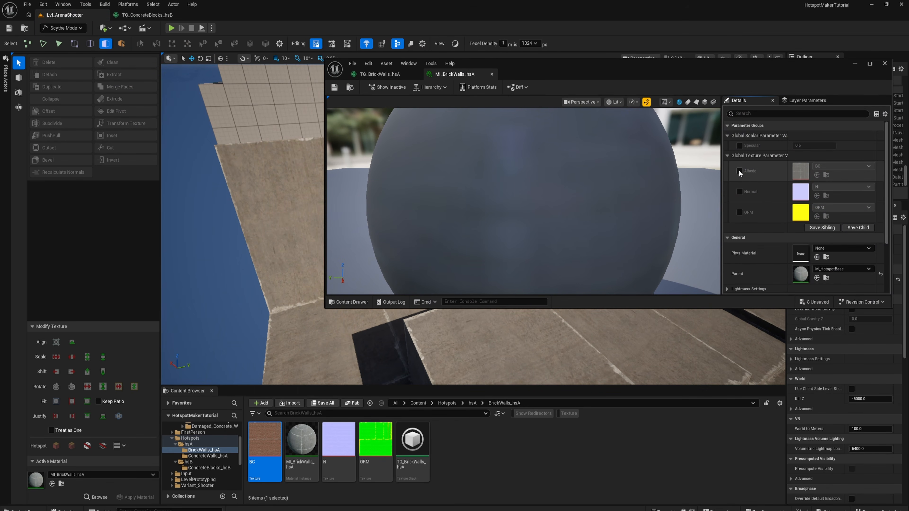
left_click(739, 171)
left_click(739, 191)
left_click(739, 212)
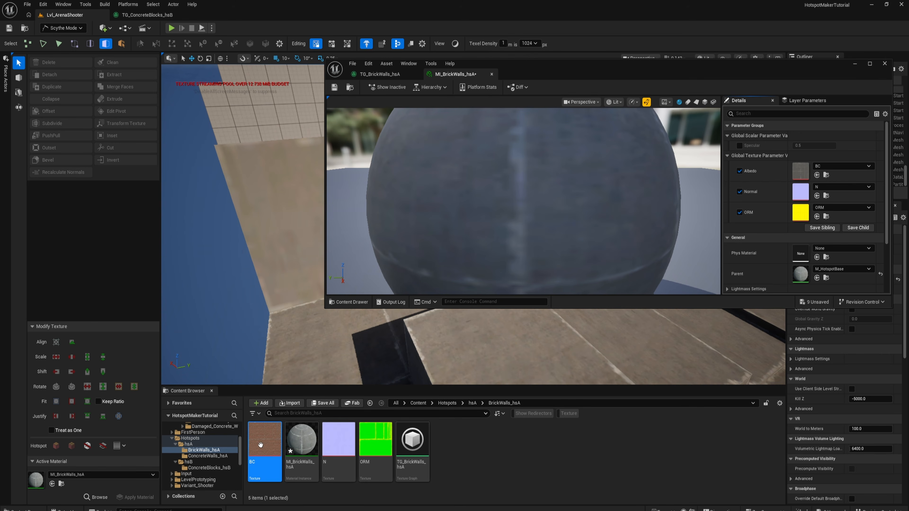
- Assign the exported BC, N and ORM brick textures to the Albedo, Normal and ORM parameters and save the material instance
left_click(301, 452)
left_click_drag(339, 441, 800, 191)
left_click_drag(376, 443, 800, 212)
scroll(596, 211, "up", 1)
scroll(596, 212, "down", 6)
left_click_drag(476, 238, 644, 211)
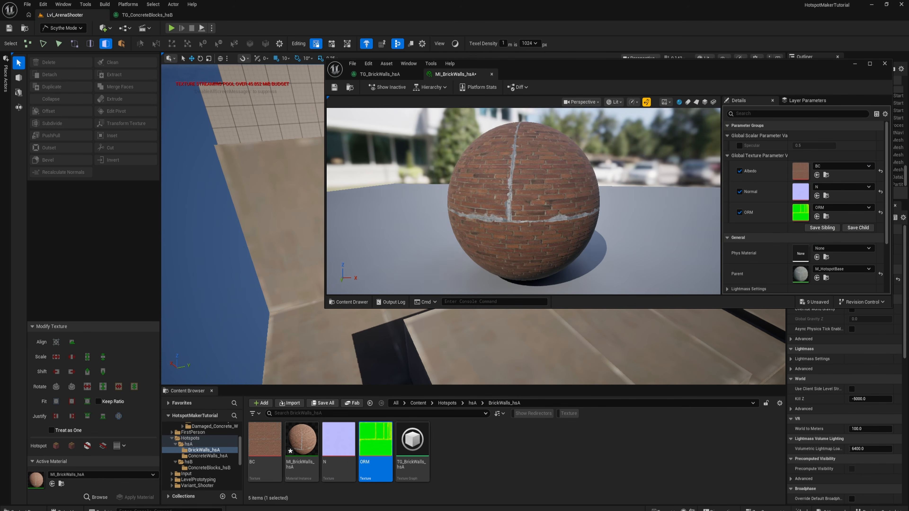
mouse_move(506, 234)
left_mouse_down()
mouse_move(422, 233)
mouse_move(505, 234)
left_mouse_up()
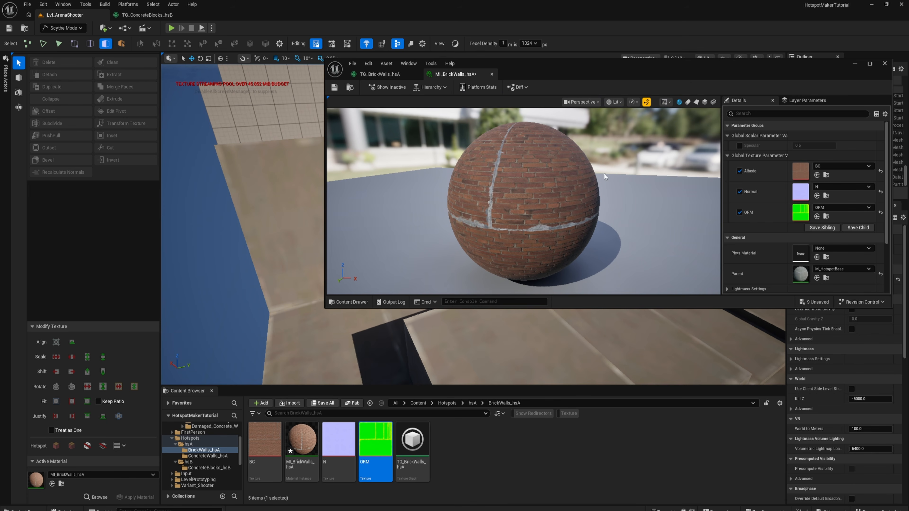
key("ctrl+s")
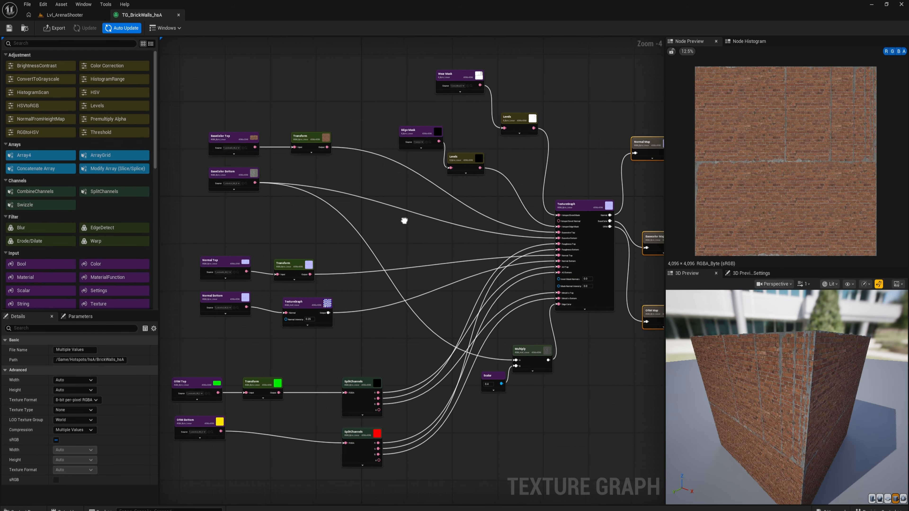
- Examine the individual color channels of the ORM Top texture in the TG_BrickWalls_hsA texture graph
right_click_drag(404, 220, 415, 220)
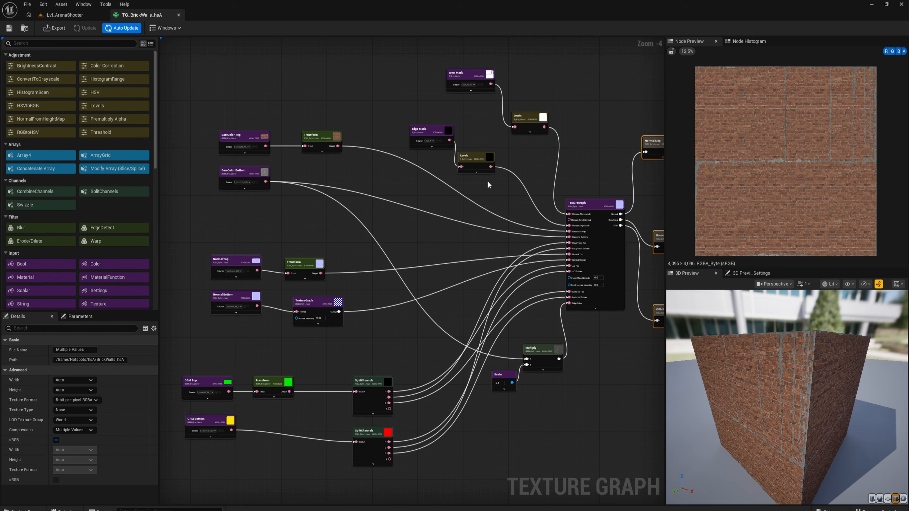
right_click_drag(544, 141, 439, 114)
left_click(323, 312)
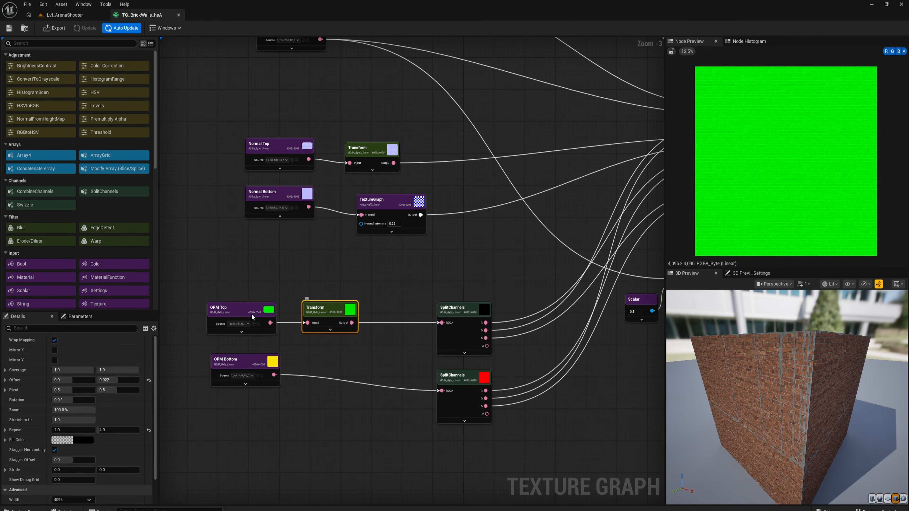
left_click(241, 315)
left_click(891, 51)
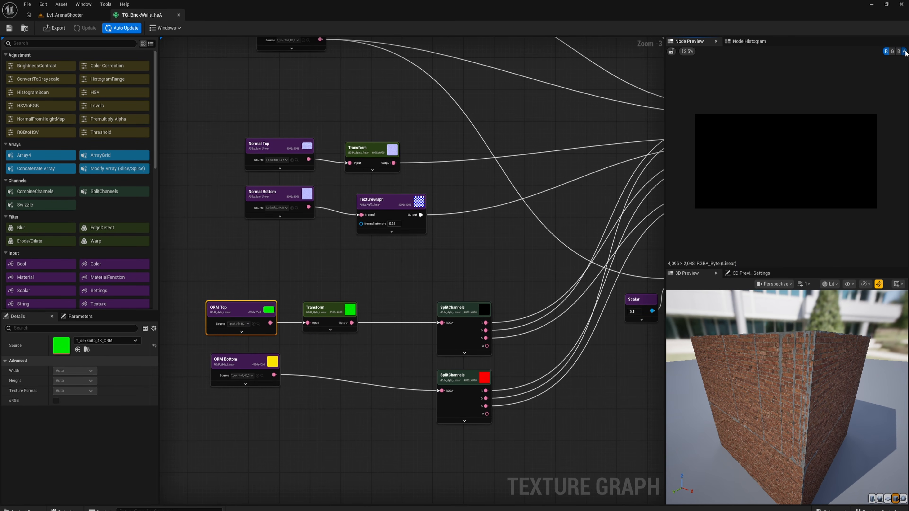
left_click(891, 52)
left_click(898, 51)
left_click(892, 52)
left_click(892, 53)
- Disconnect the red and blue outputs of ORM Top's SplitChannels node from the AO Top and Metallic Top inputs
right_click_drag(506, 232, 356, 254)
right_click_drag(317, 322, 315, 288)
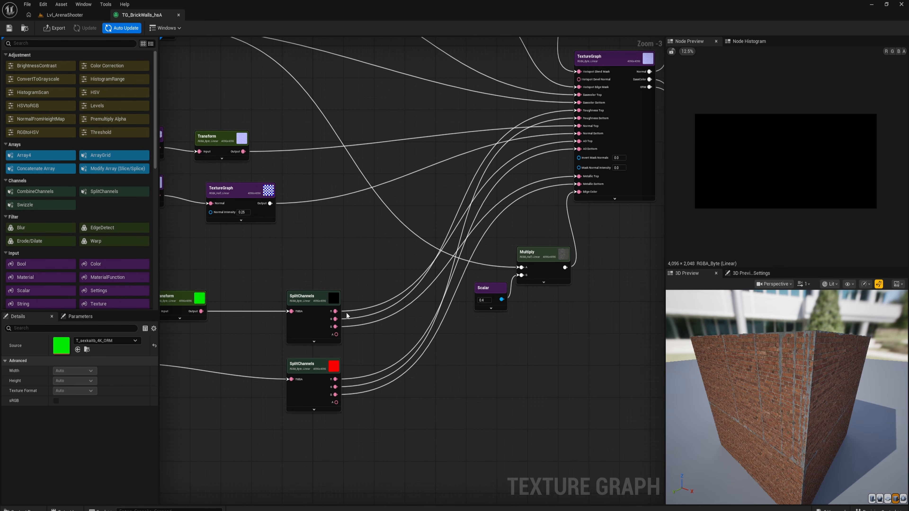
left_click(344, 314, "alt")
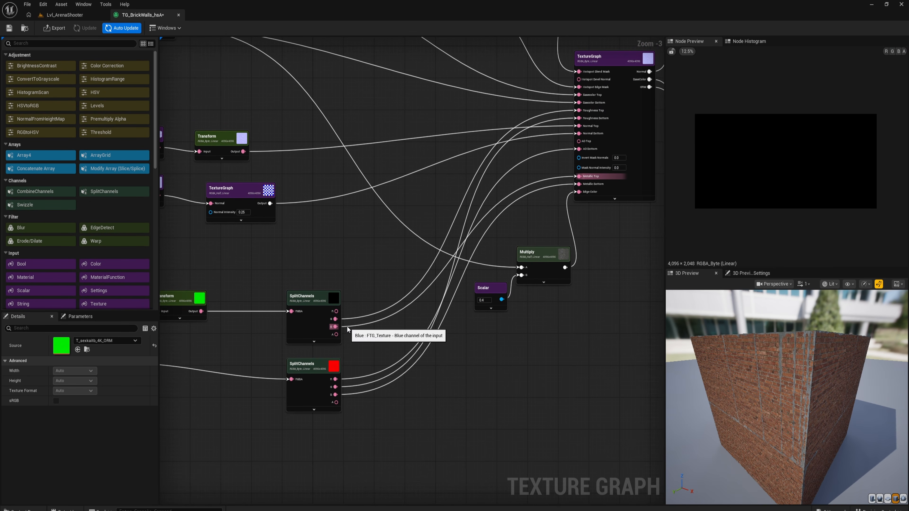
right_click_drag(358, 303, 344, 282)
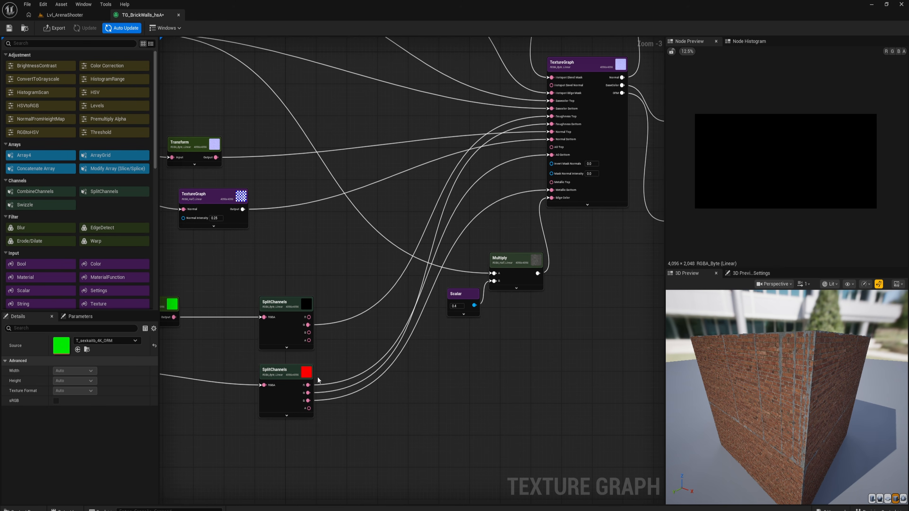
- Examine the red, green and blue channels of the ORM Bottom texture in the node preview
left_click_drag(308, 385, 317, 383)
right_click_drag(230, 352, 355, 344)
left_click(209, 345)
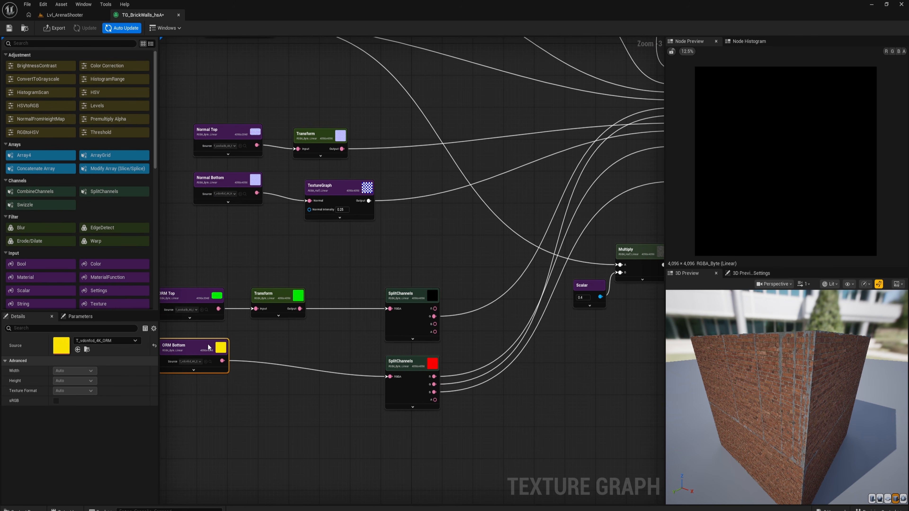
left_click(886, 52)
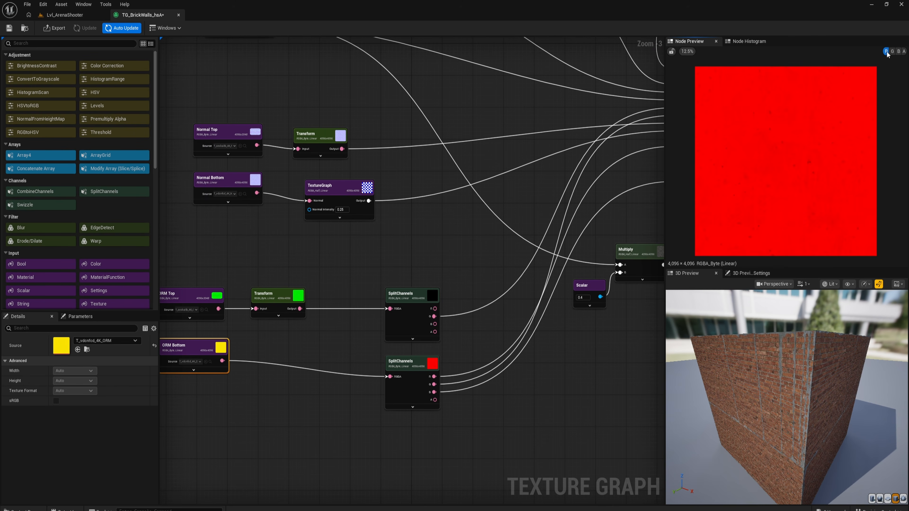
left_click(893, 52)
left_click(899, 52)
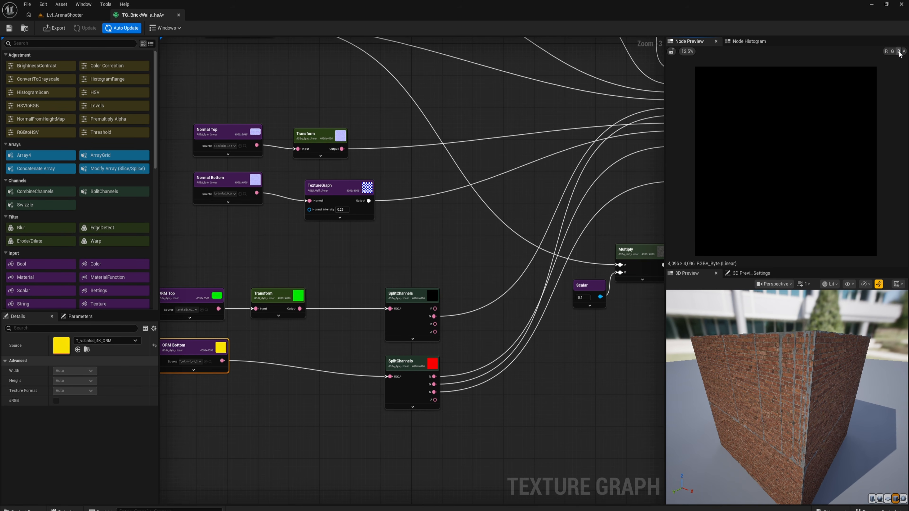
- Connect the blue output of ORM Top's SplitChannels to Metallic Top and the red output of ORM Bottom's SplitChannels to AO Top
right_click_drag(501, 175, 373, 208)
left_click_drag(307, 357, 555, 208)
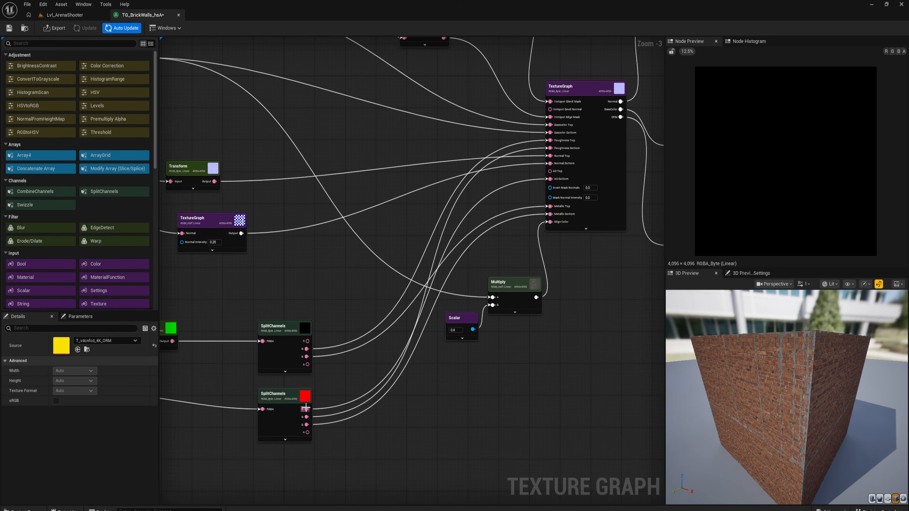
left_click_drag(306, 408, 553, 171)
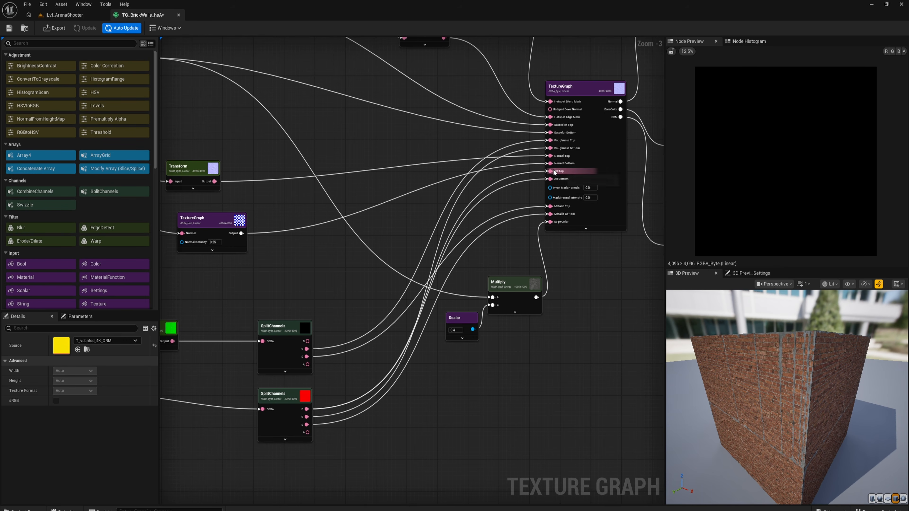
- Save the texture graph, re-export the Basecolor, Normal and ORM maps, and return to the level editor
right_click_drag(303, 268, 379, 244)
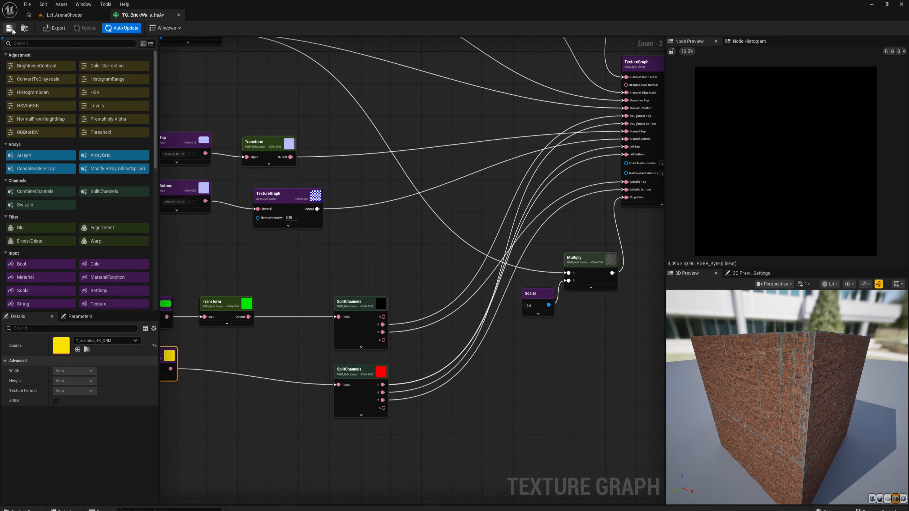
left_click(55, 28)
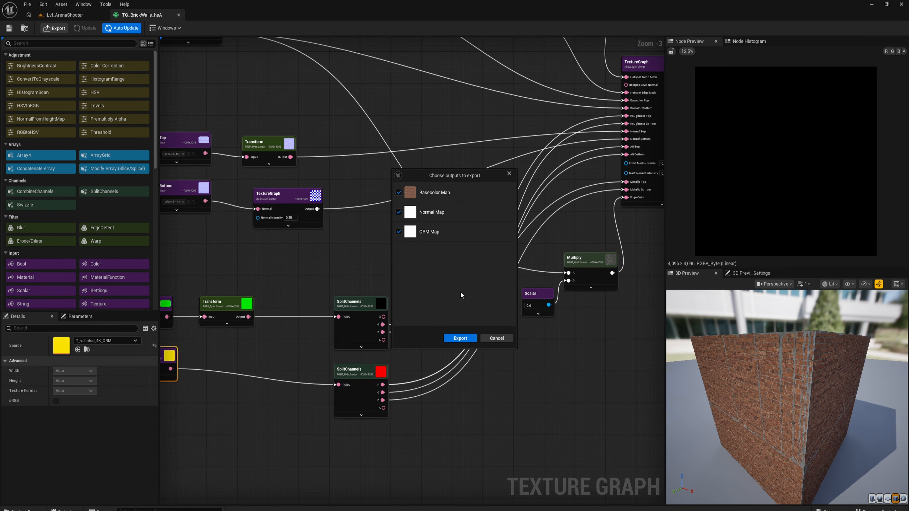
left_click(459, 339)
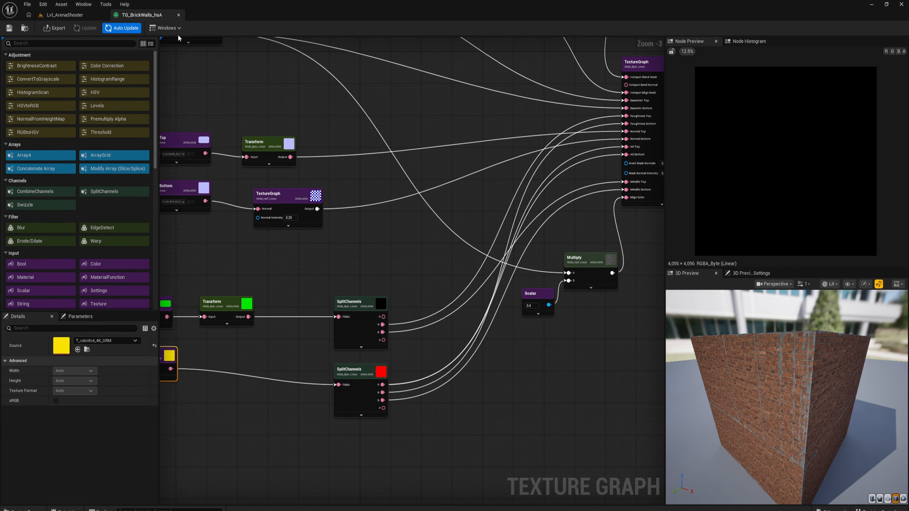
left_click(58, 16)
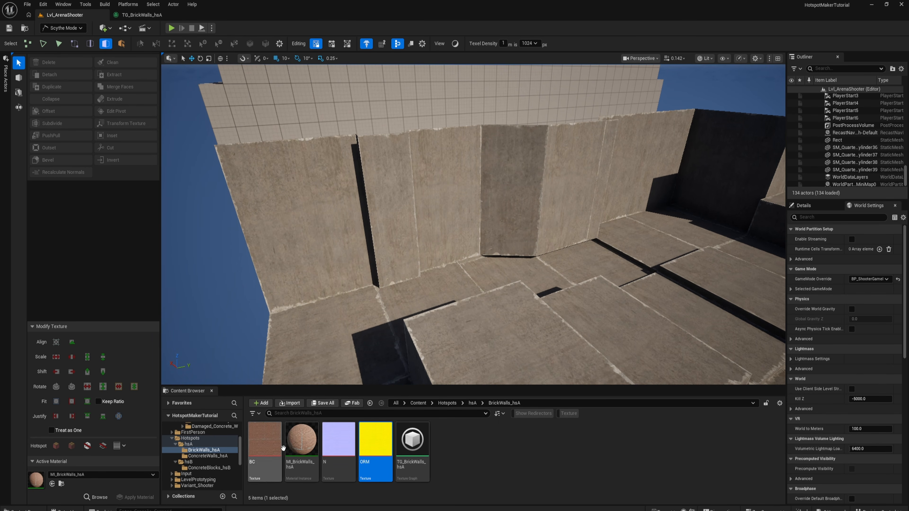
- Enable the Specular parameter of MI_BrickWalls_hsA, set it to 0.2 and save the material instance
left_click(297, 438)
double_click(297, 438)
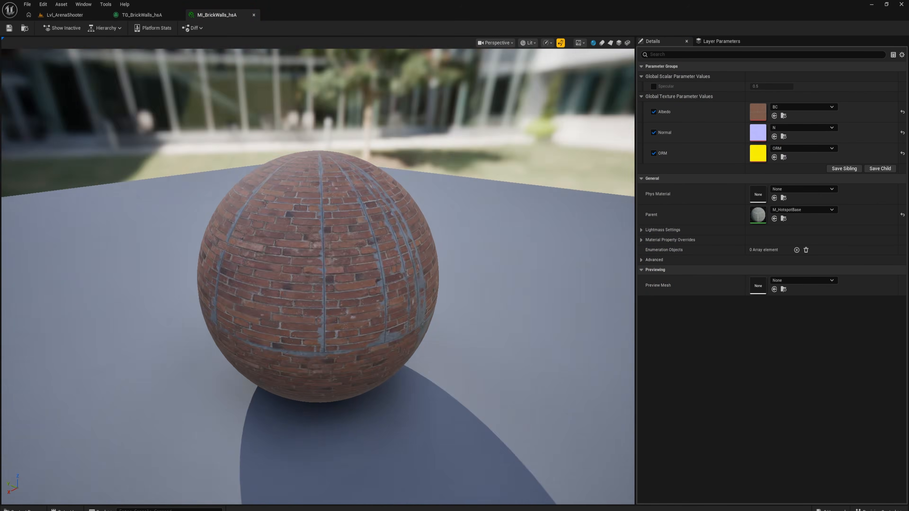
left_click_drag(447, 279, 476, 277)
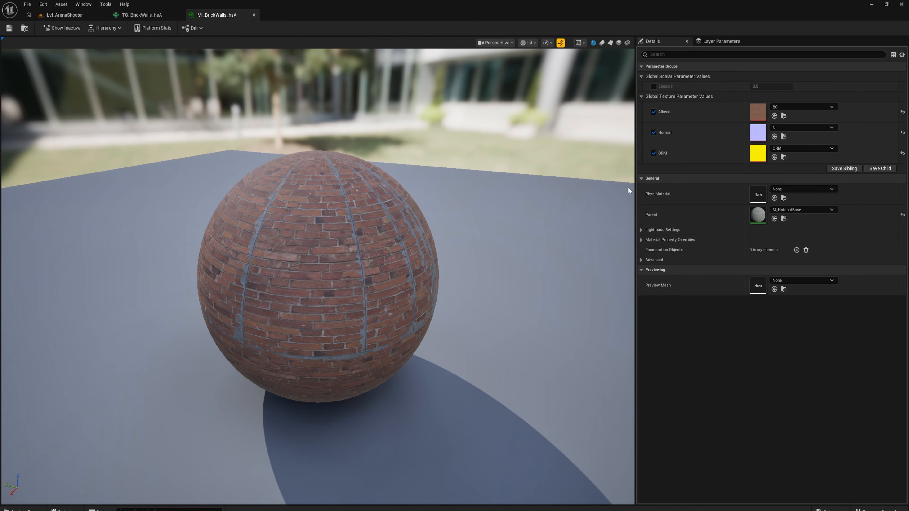
left_click(653, 86)
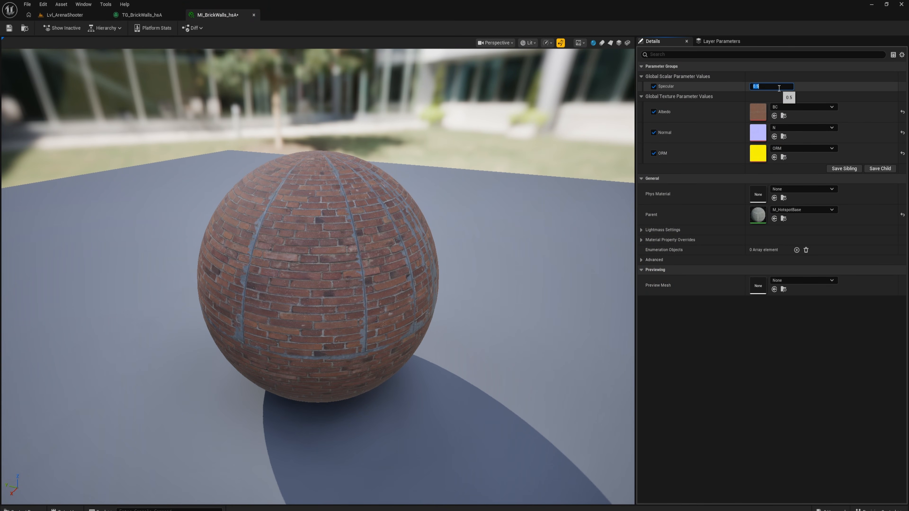
key("Return")
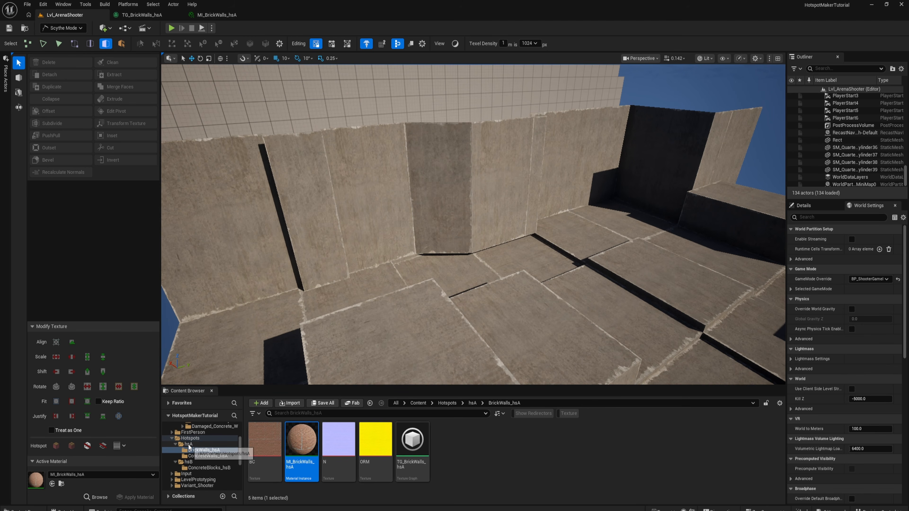
- Open the HSD_hsA hotspot asset and add MI_BrickWalls_hsA to its target materials
left_click(188, 444)
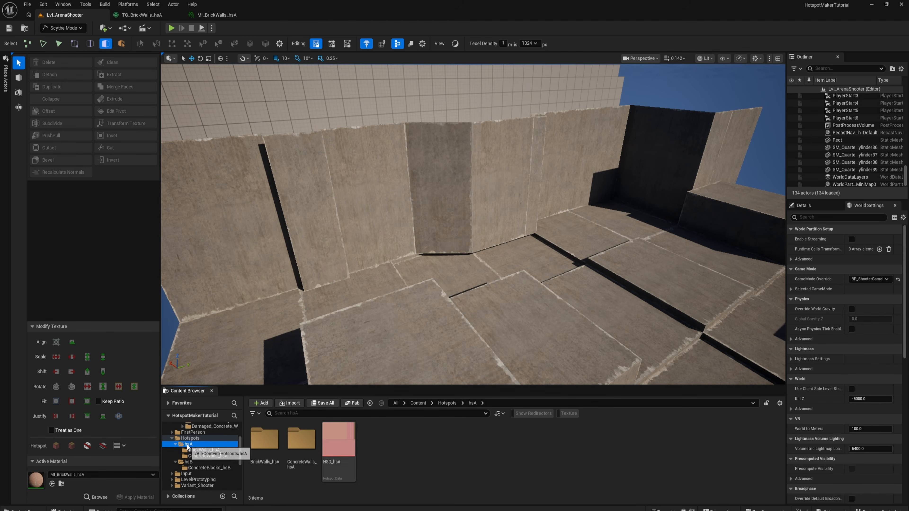
double_click(332, 440)
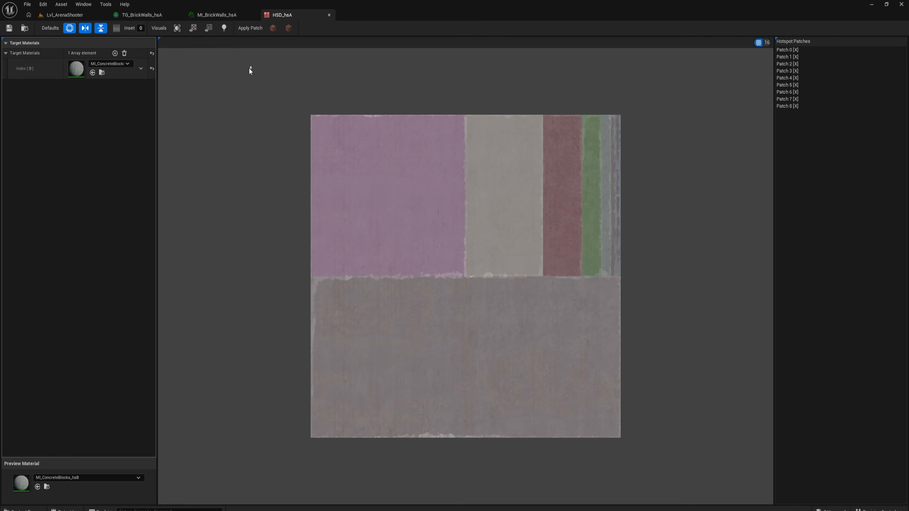
key("ctrl+space")
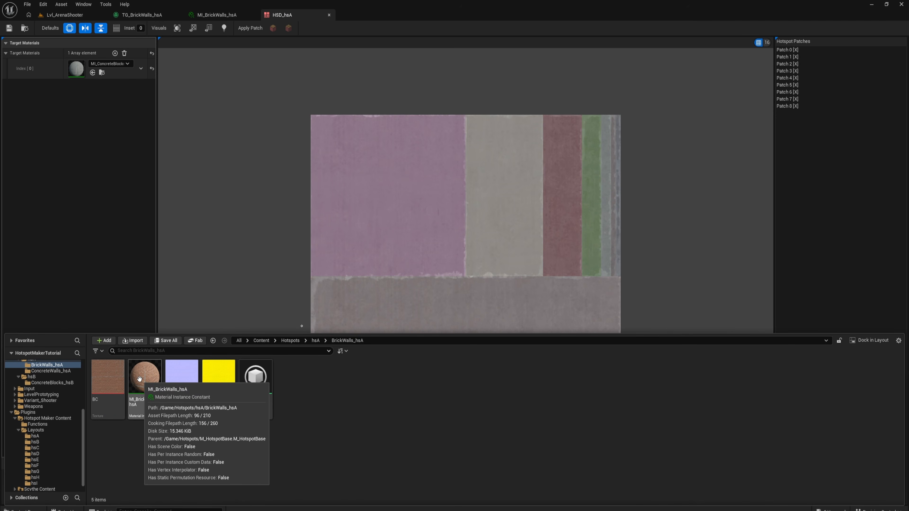
left_click_drag(147, 384, 73, 53)
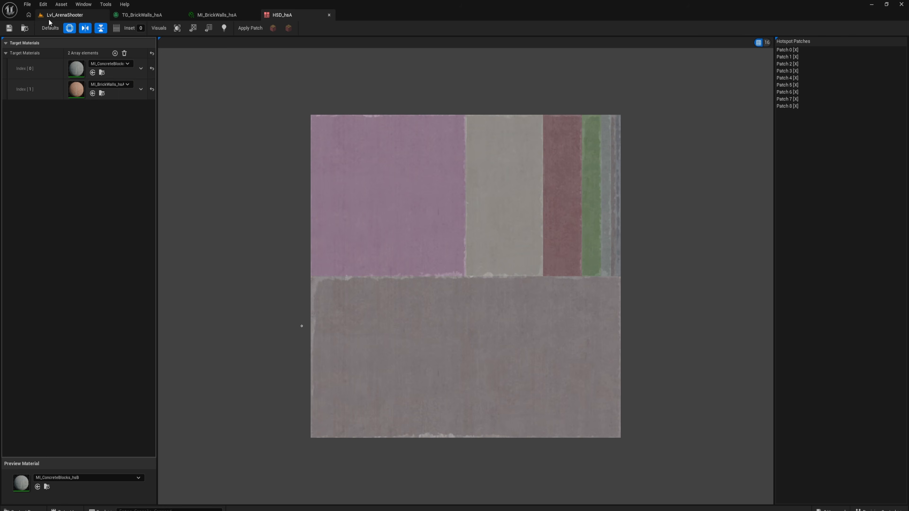
- Select the concrete wall faces in the arena level and apply the MI_BrickWalls_hsA material to them
left_click(59, 16)
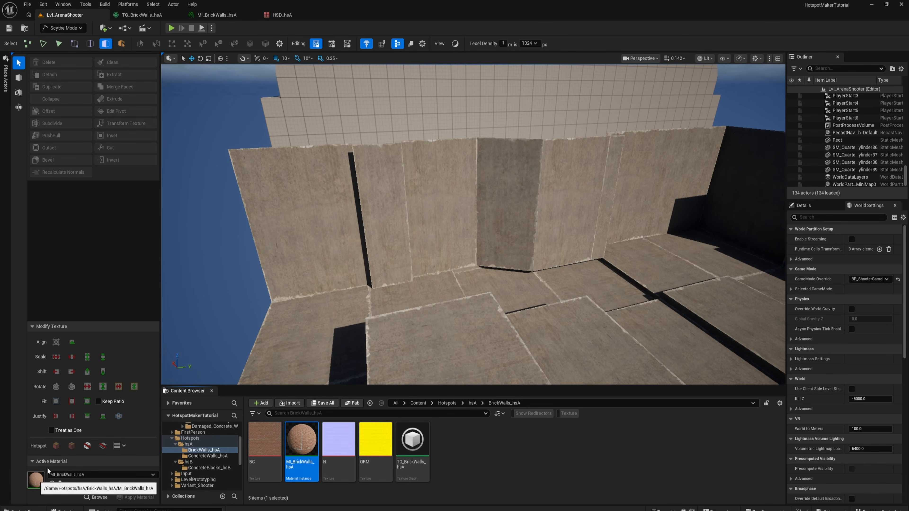
left_click(386, 184)
key("f")
left_click(387, 184)
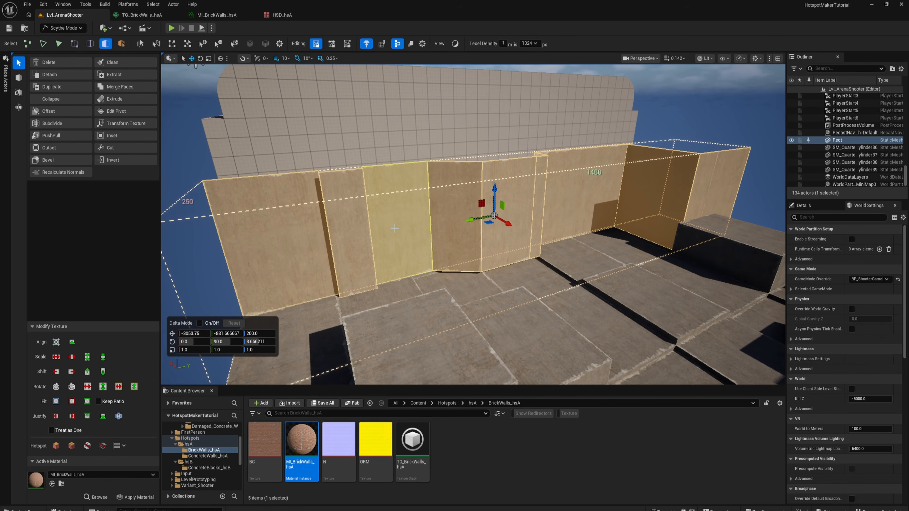
key("Escape")
key("w")
right_click_drag(394, 228, 422, 232)
key("d")
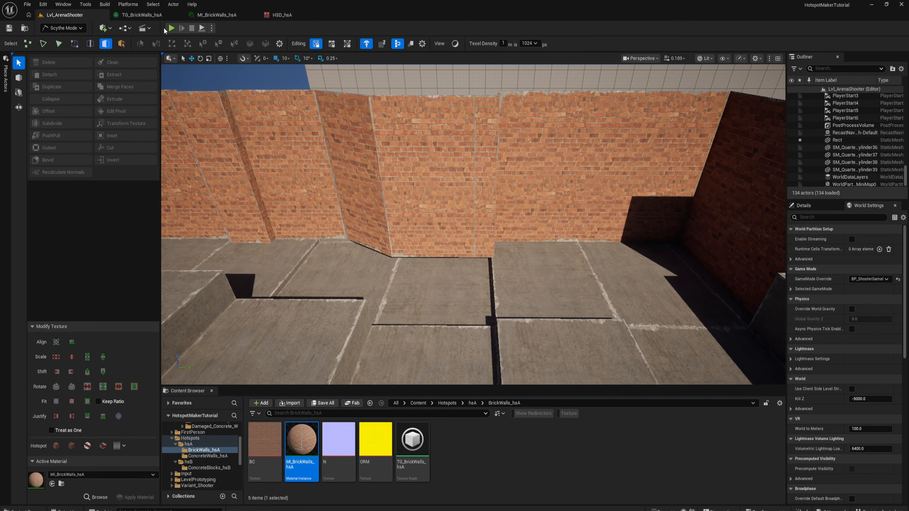
- Play the level and walk along the walls to examine the brick material
left_click(172, 28)
left_click(360, 151)
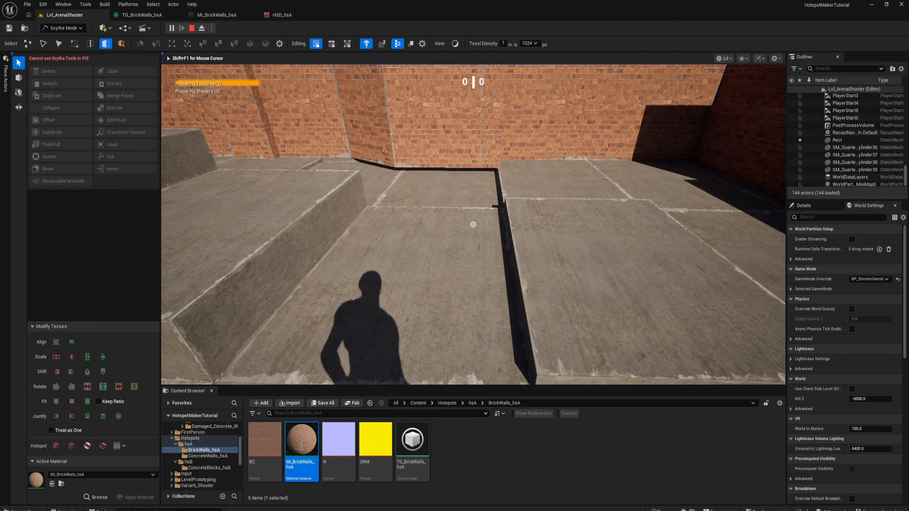
key("w")
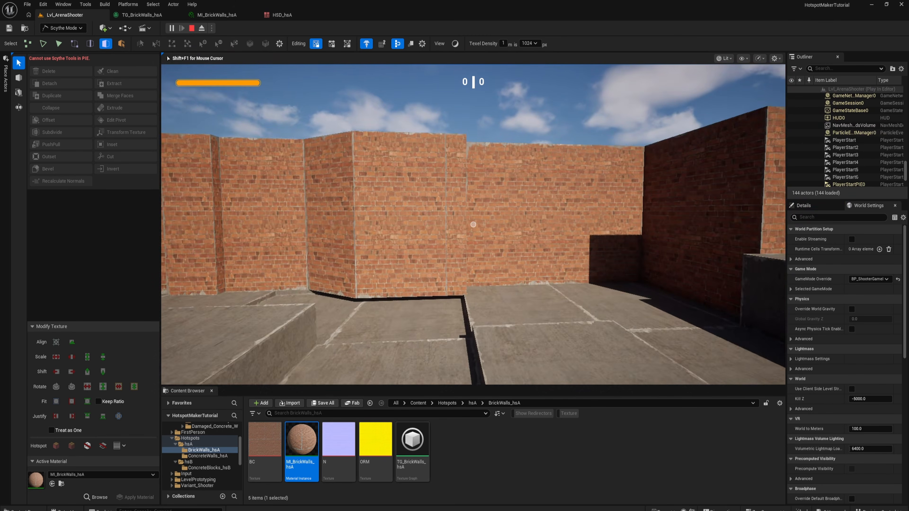
key("w")
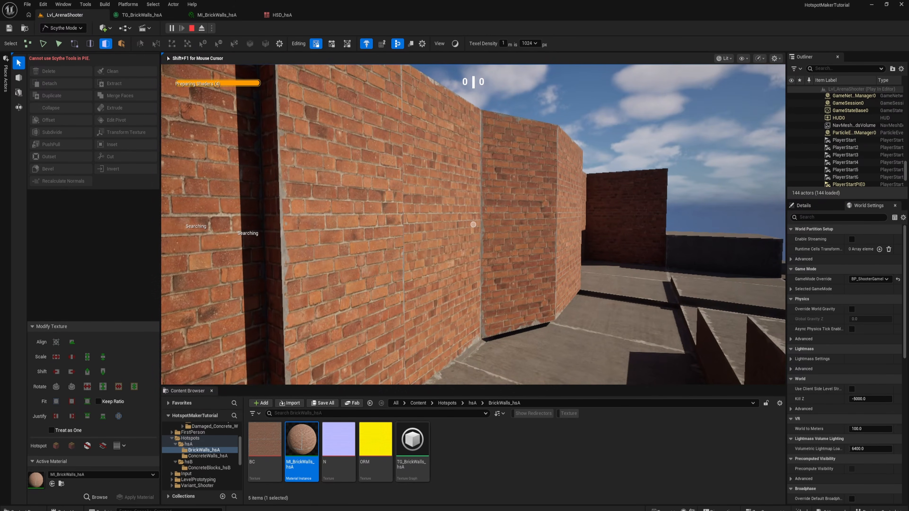
key("w")
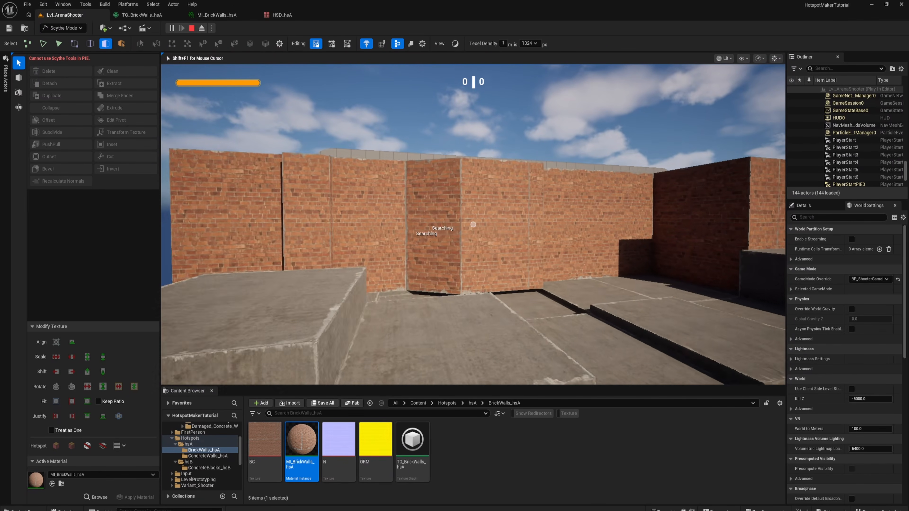
- Move up close to the brick wall corners in the running level and inspect the mortar edges and concrete seams
key("w")
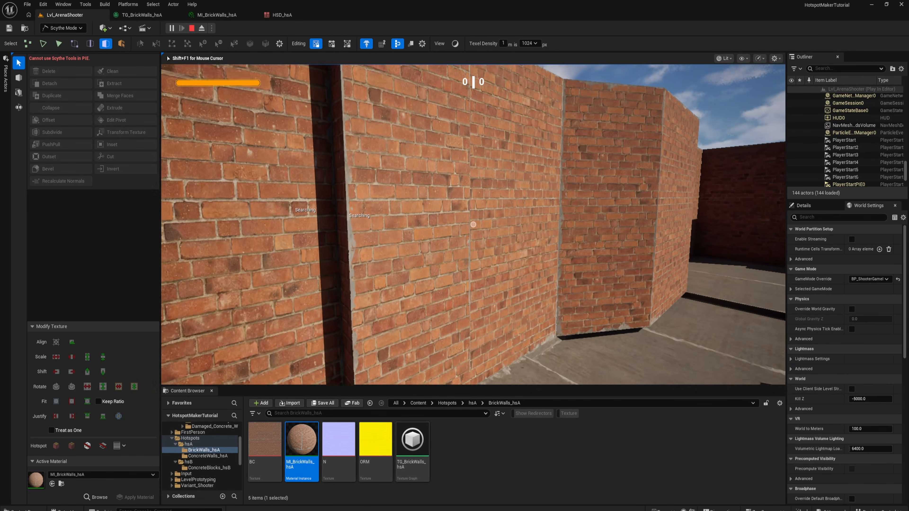
key("w")
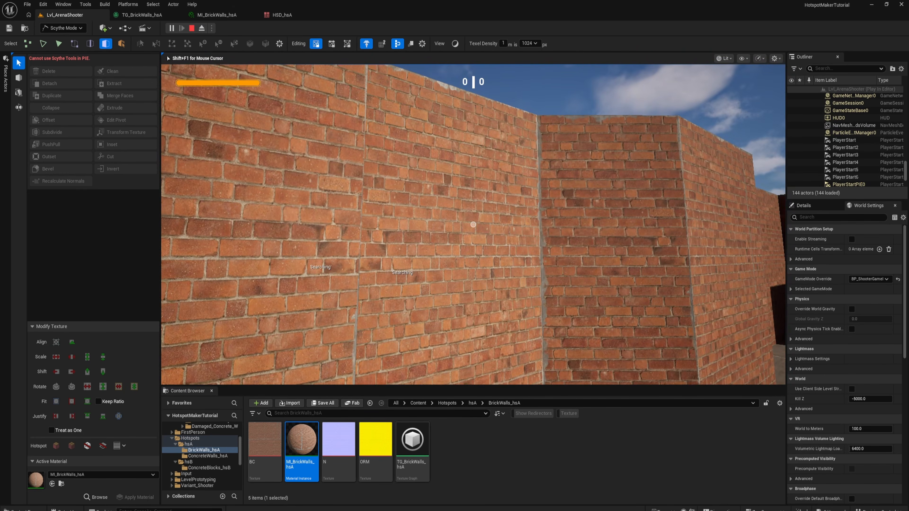
key("d")
key("a")
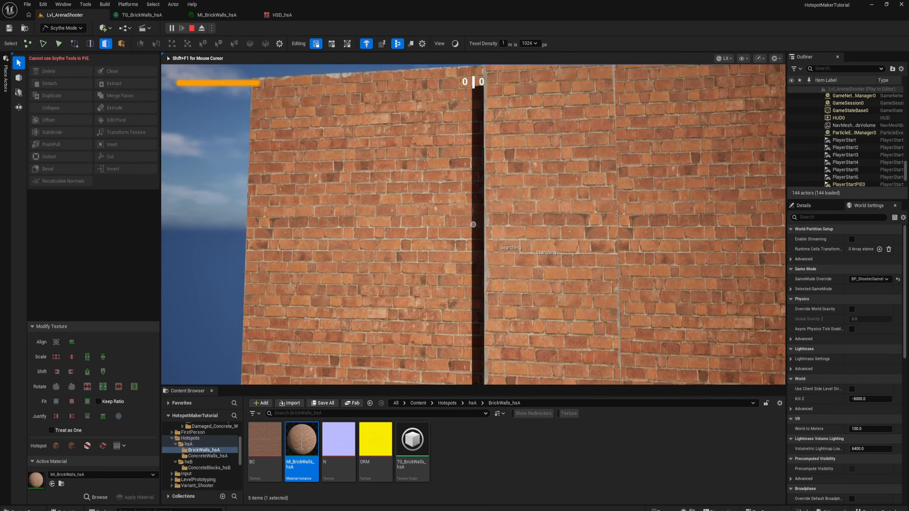
key("w")
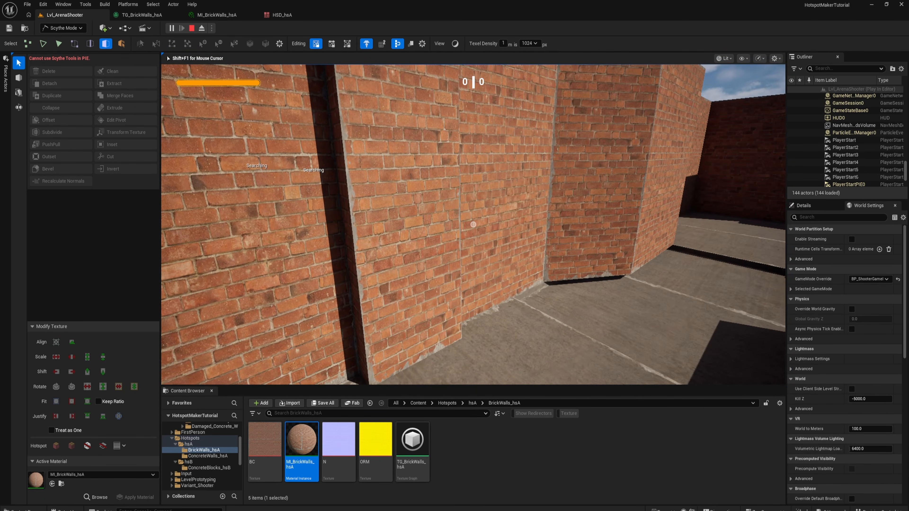
key("w")
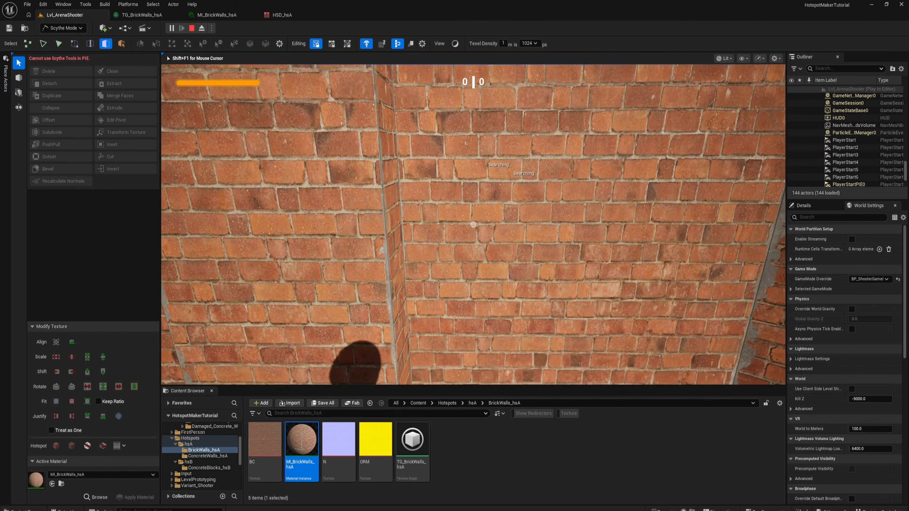
key("w")
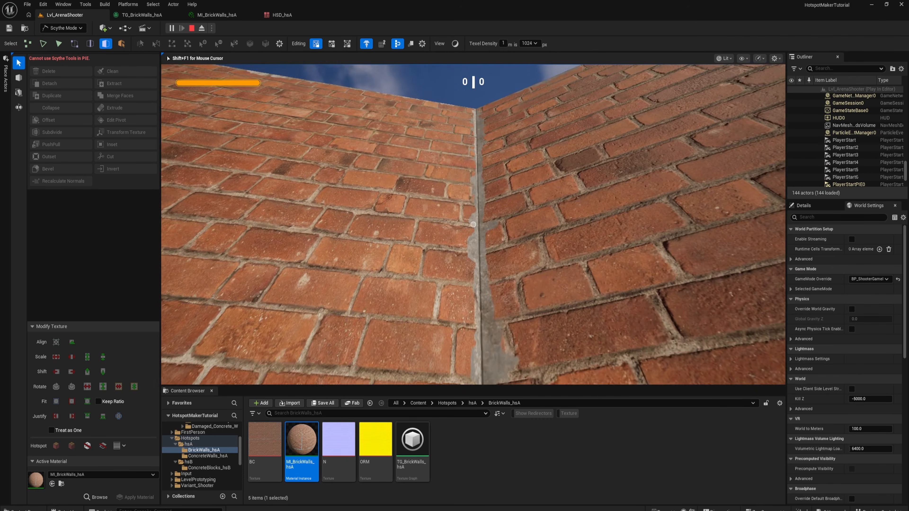
key("w")
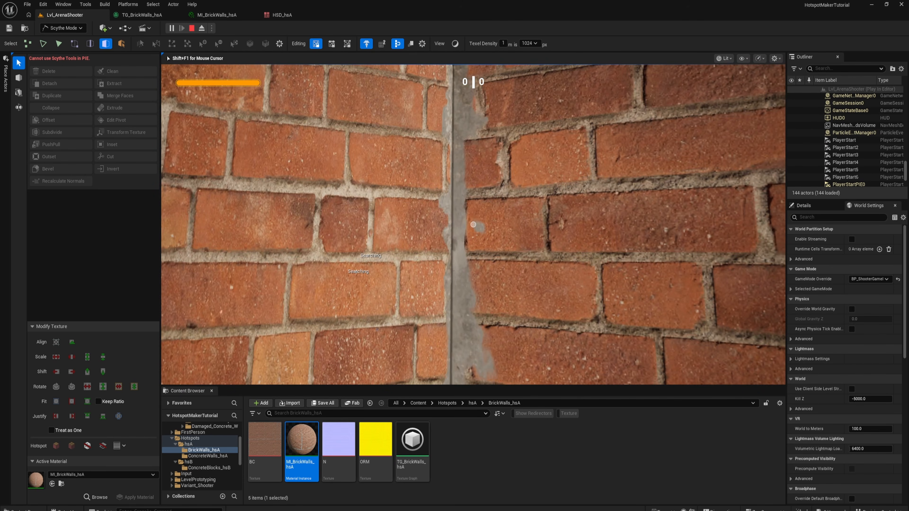
key("s")
key("w")
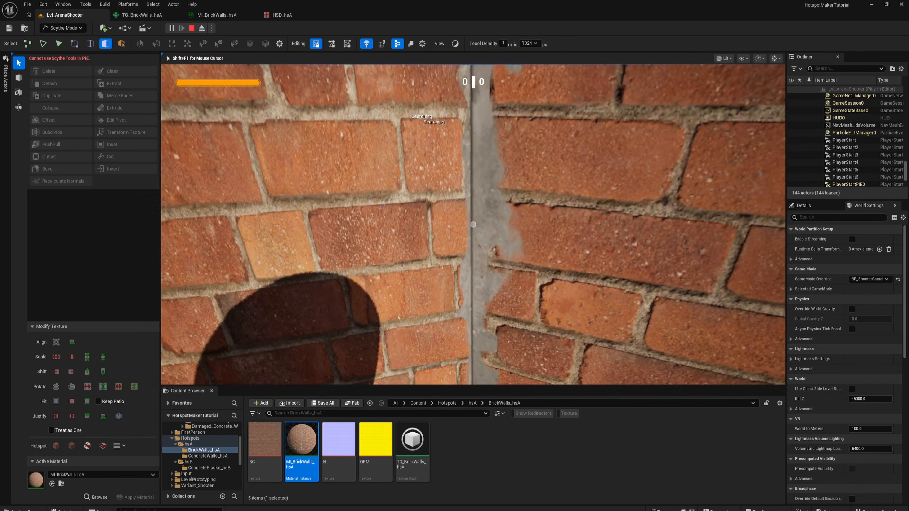
key("s")
key("w")
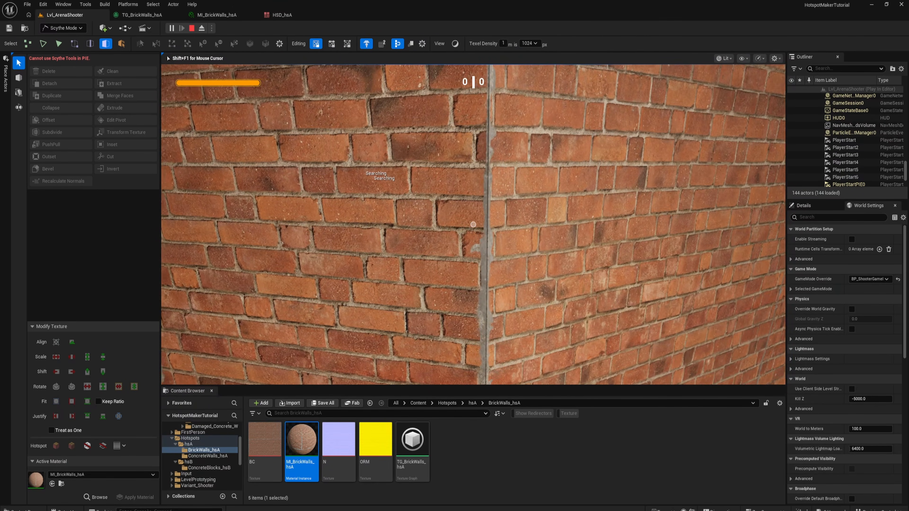
key("w")
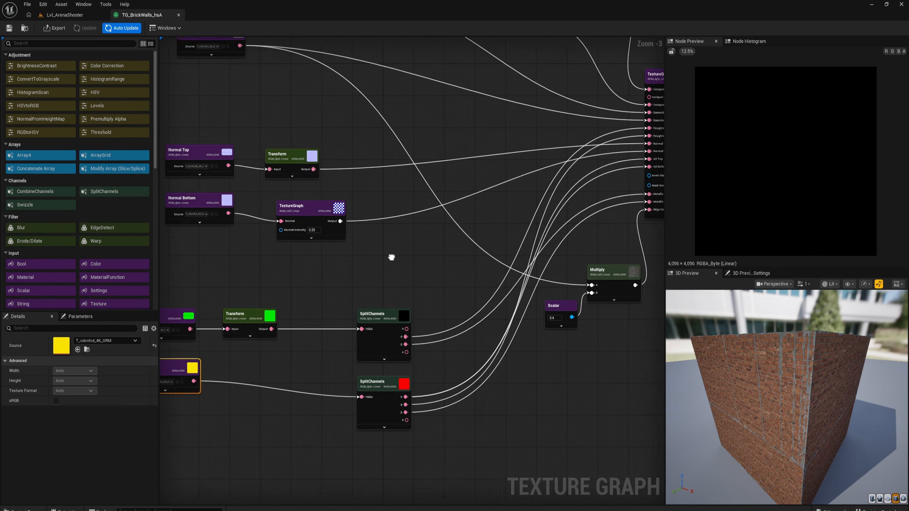
- Add a Transform node beside the BaseColor Bottom node in the TG_BrickWalls_hsA texture graph
scroll(391, 255, "up", 2)
left_click(355, 179)
right_click_drag(418, 163, 326, 202)
left_click_drag(289, 227, 338, 234)
type("transform")
left_click(383, 273)
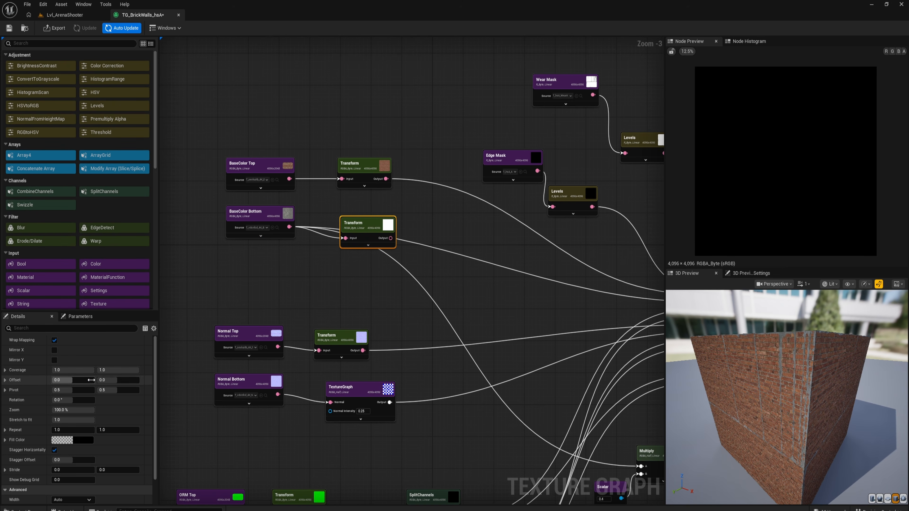
- Route BaseColor Bottom through the new Transform node, feeding its output to both the TextureGraph and Multiply nodes
right_click_drag(288, 227, 202, 196)
left_click_drag(203, 196, 261, 208)
left_click_drag(304, 207, 558, 435)
left_click_drag(301, 207, 620, 272)
right_click_drag(284, 253, 392, 301)
left_click_drag(381, 244, 373, 236)
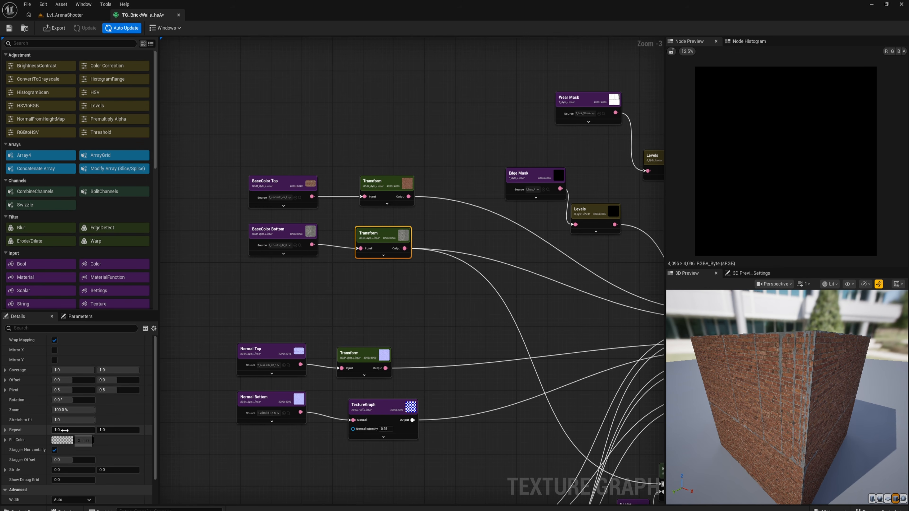
- Set the BaseColor Bottom Transform node's Repeat to 2.0 in both directions
left_click(78, 430)
type("2")
left_click(115, 432)
type("2")
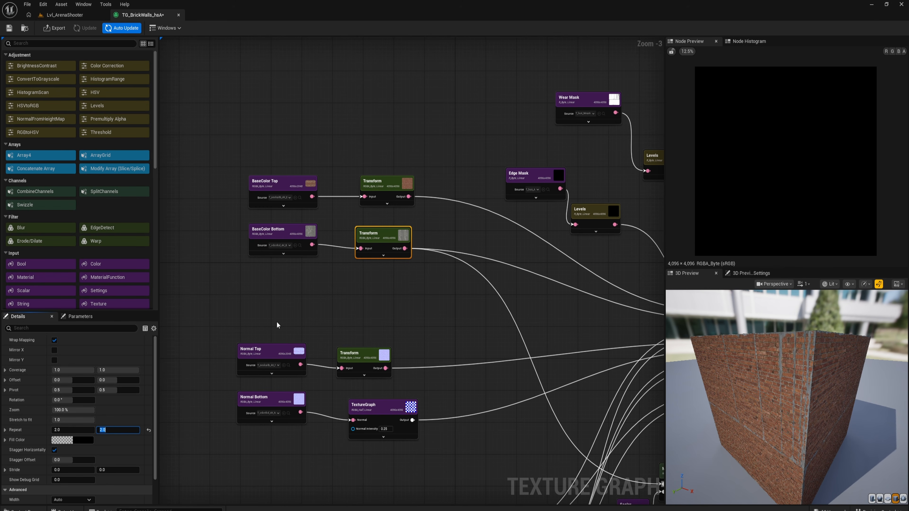
- Reopen TG_BrickWalls_hsA to restore the node preview and examine the BaseColor Bottom Transform's tiled texture
left_click(285, 231)
scroll(374, 267, "down", 2)
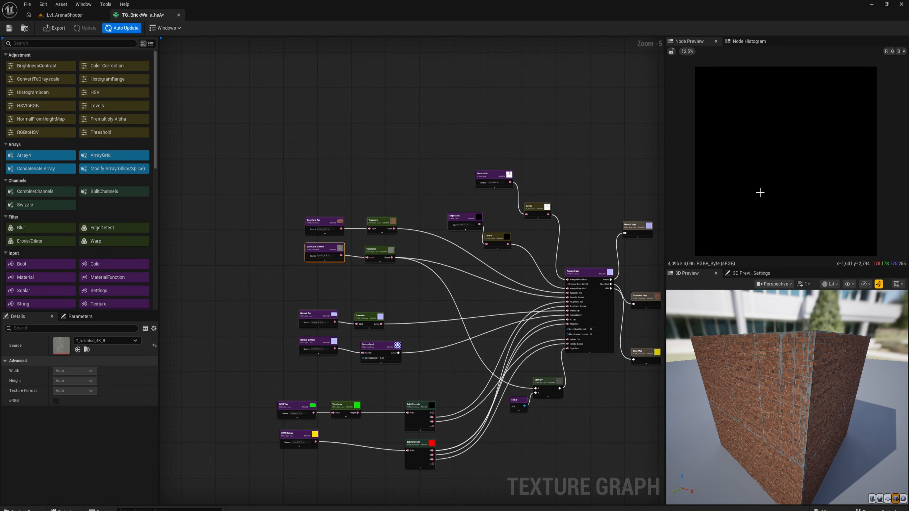
right_click_drag(524, 241, 483, 238)
left_click(330, 251)
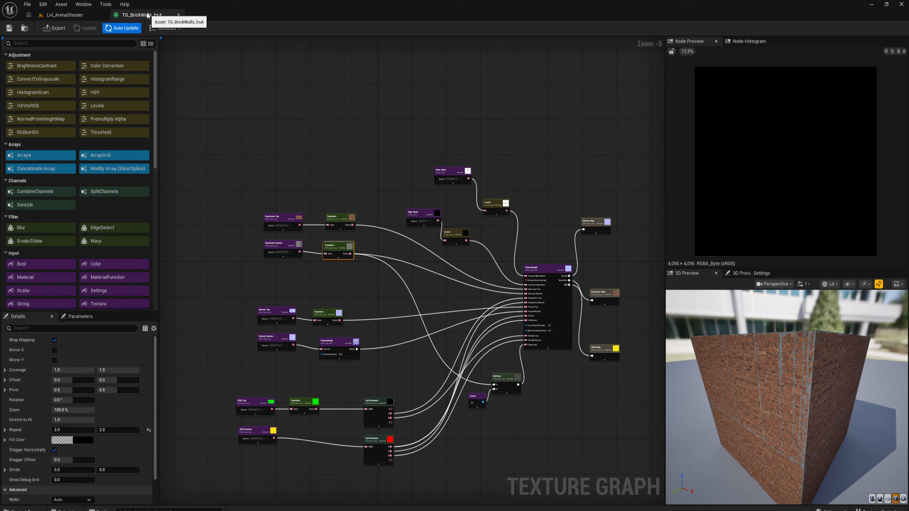
left_click(178, 15)
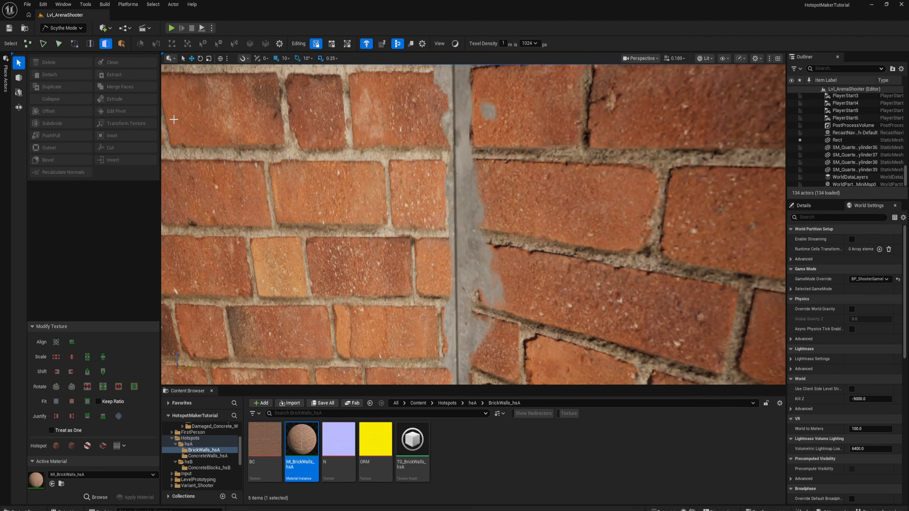
double_click(424, 441)
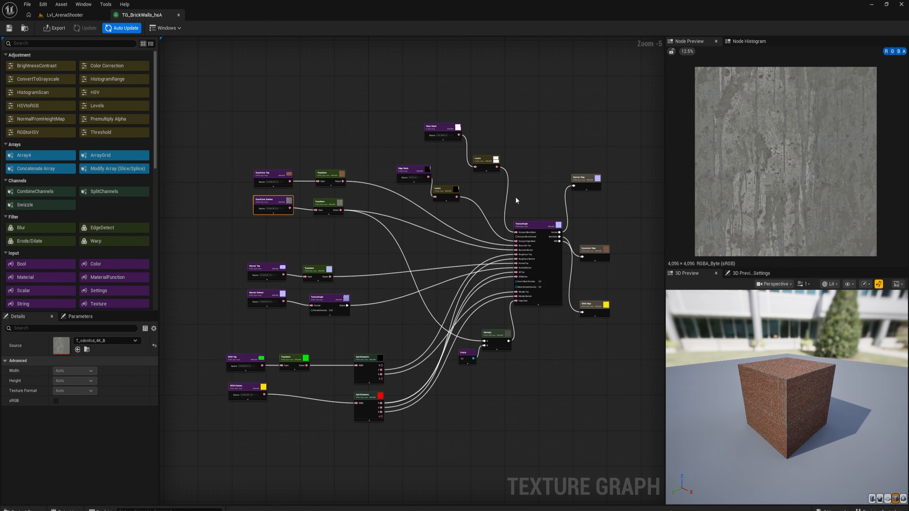
left_click(316, 206)
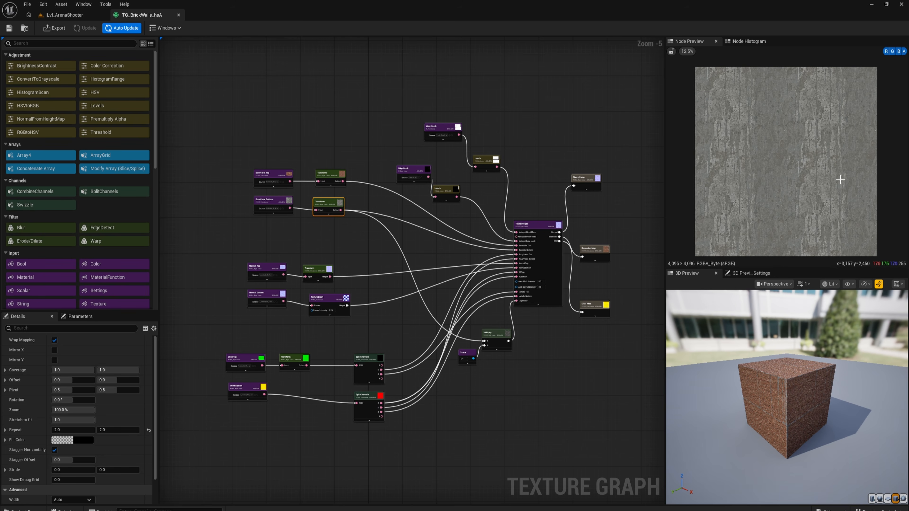
scroll(348, 238, "up", 3)
scroll(359, 222, "down", 2)
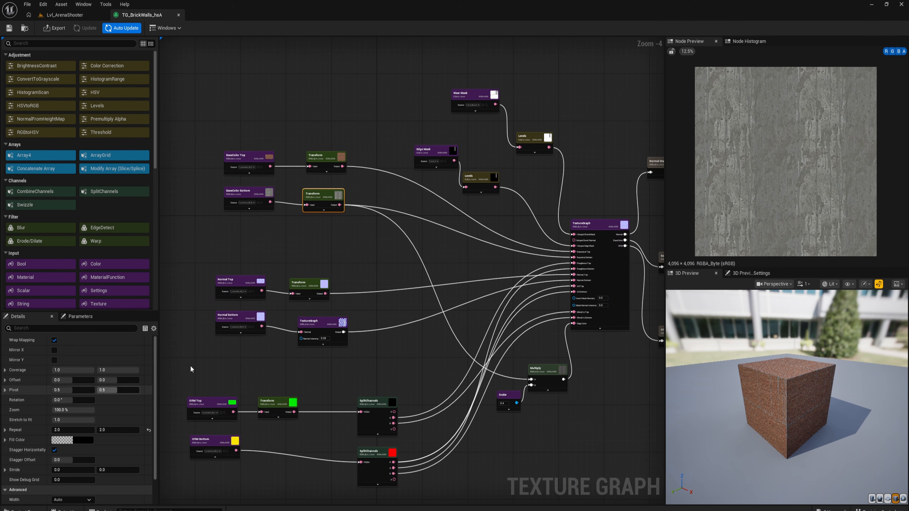
- Make room between Normal Bottom and its TextureGraph node, and paste a copy of the BaseColor Bottom Transform node there
right_click_drag(245, 321, 357, 290)
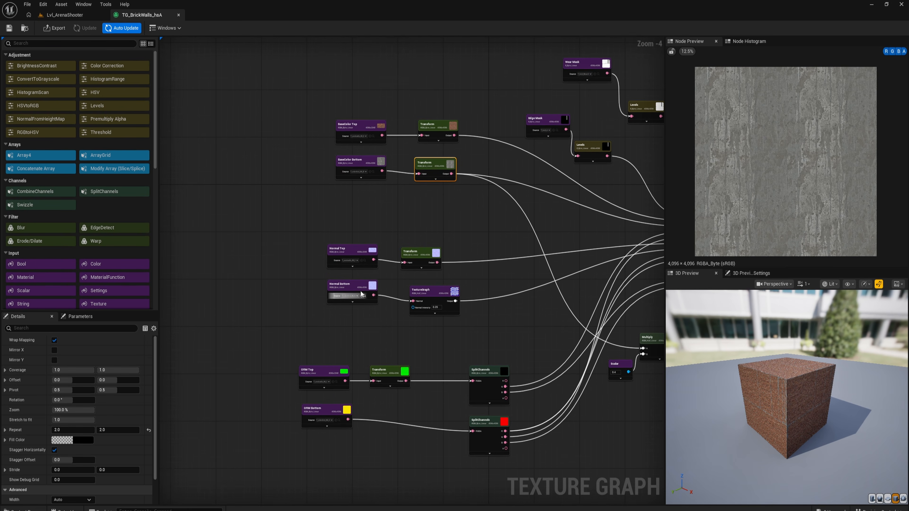
left_click_drag(350, 287, 305, 289)
left_click_drag(427, 291, 459, 291)
right_click_drag(402, 287, 354, 302)
left_click(379, 180)
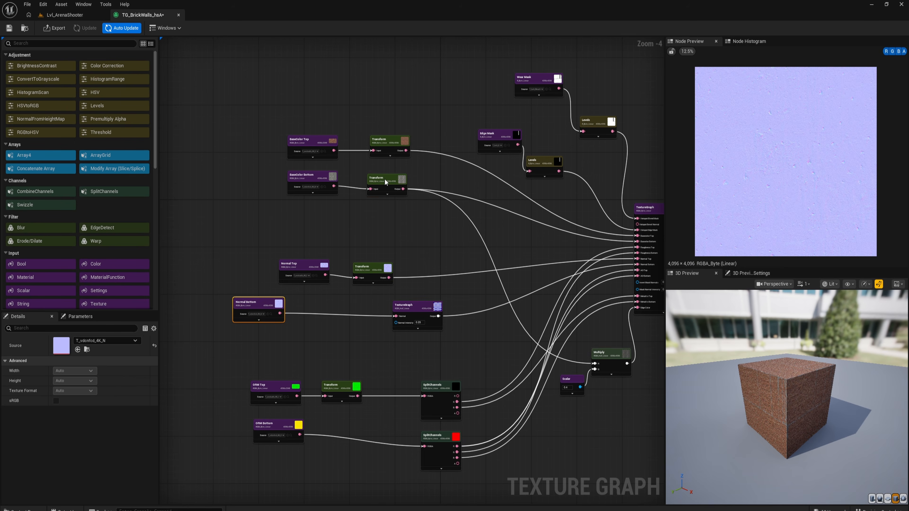
left_click(385, 182)
key("ctrl+c")
key("ctrl+v")
right_click_drag(298, 379, 320, 322)
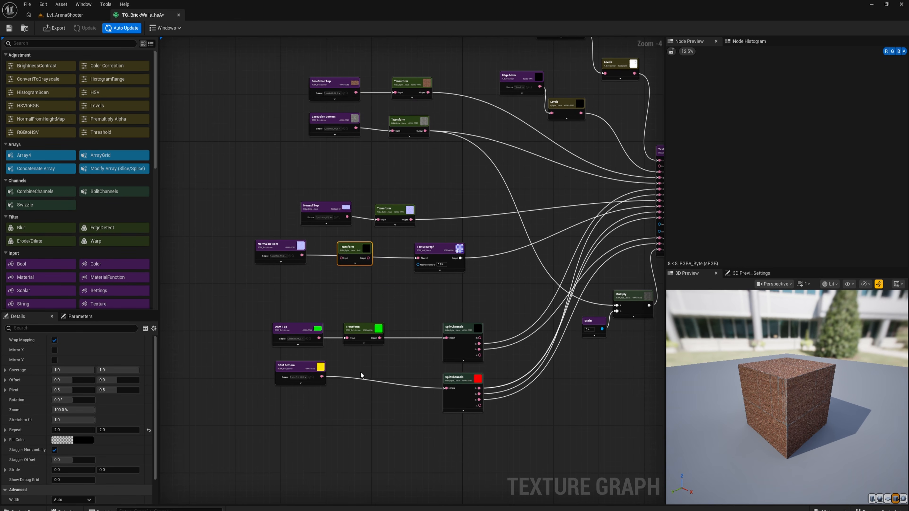
- Paste another Transform copy after ORM Bottom and wire both copies into the Normal Bottom and ORM Bottom chains
key("ctrl+v")
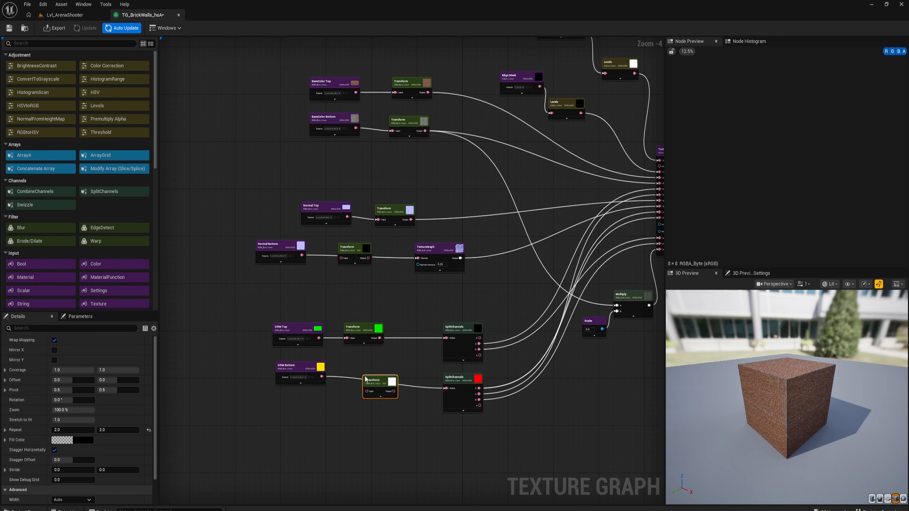
left_click_drag(342, 260, 418, 258)
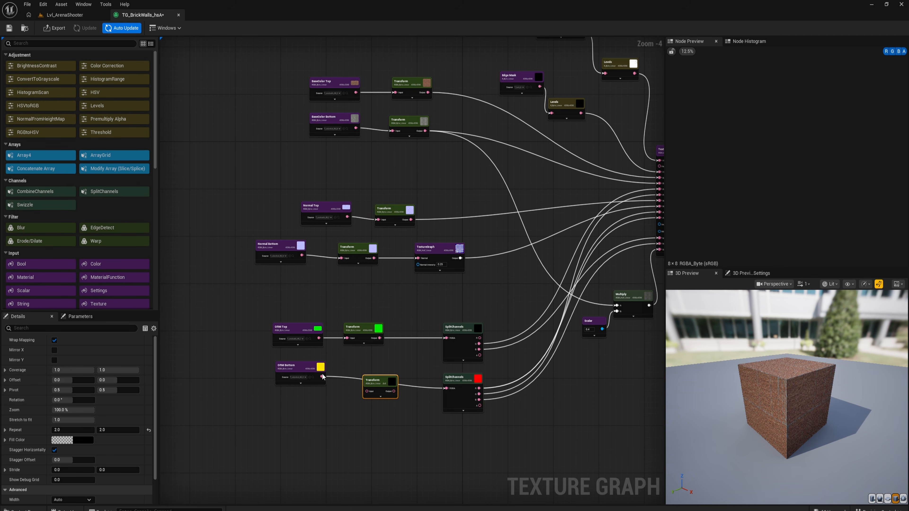
left_click_drag(323, 377, 447, 388)
right_click_drag(471, 264, 379, 331)
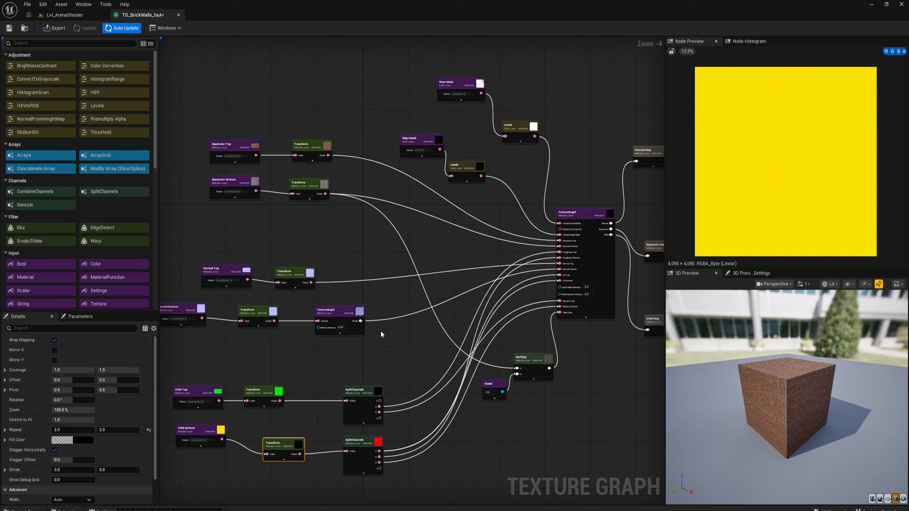
scroll(383, 331, "down", 1)
- Save the texture graph, preview the Basecolor Map output, and export the Basecolor, Normal and ORM maps
left_click(9, 28)
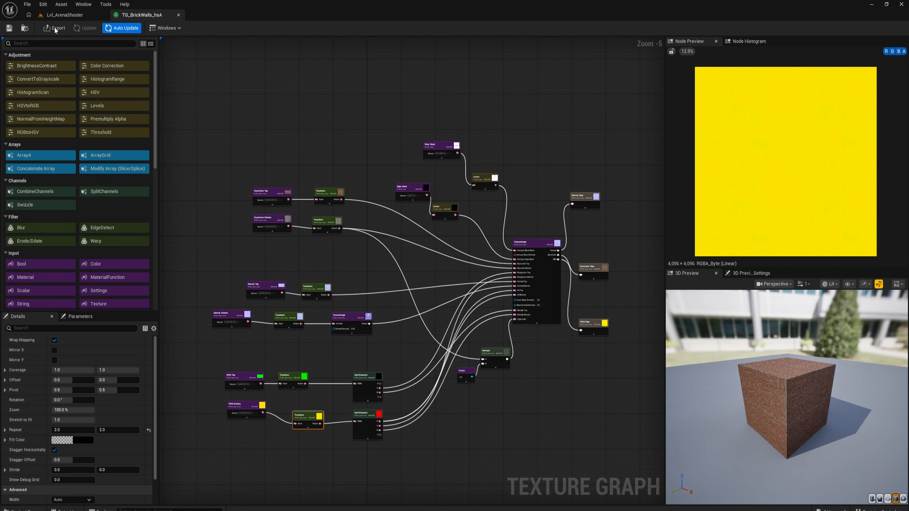
left_click(593, 271)
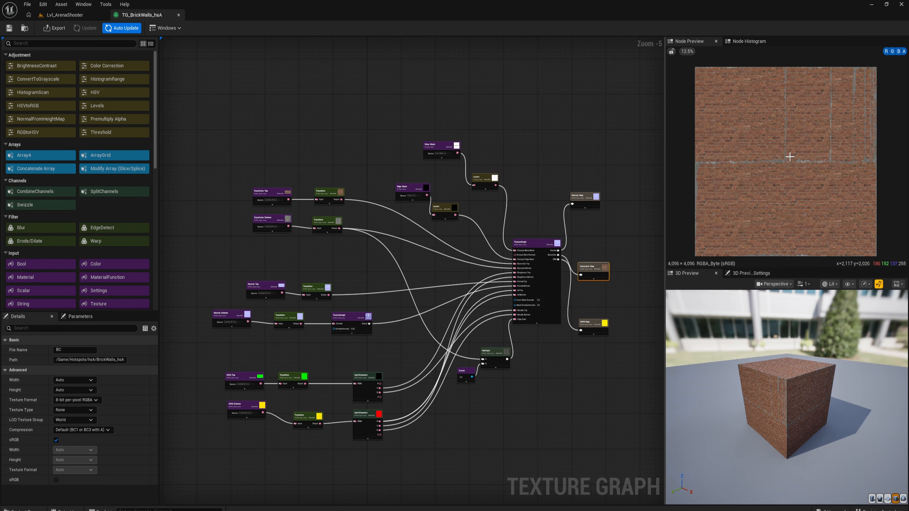
scroll(783, 156, "up", 2)
left_click(55, 28)
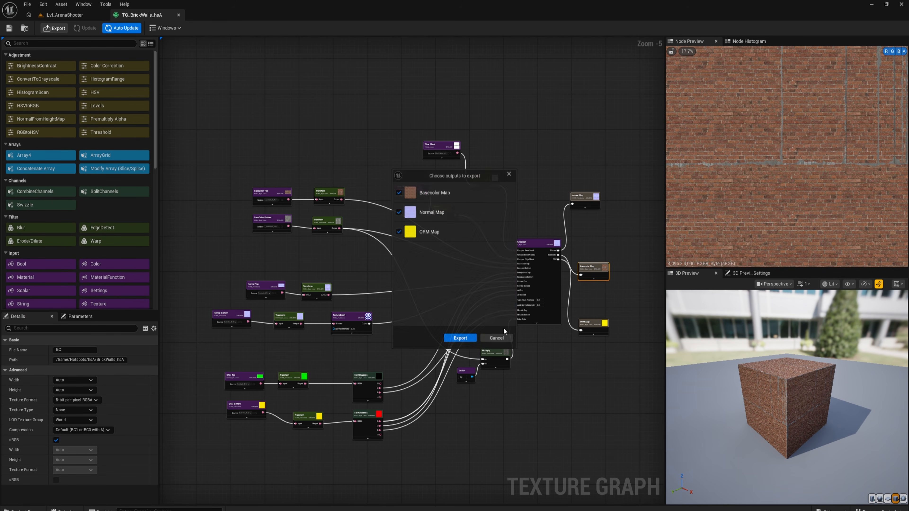
left_click(460, 338)
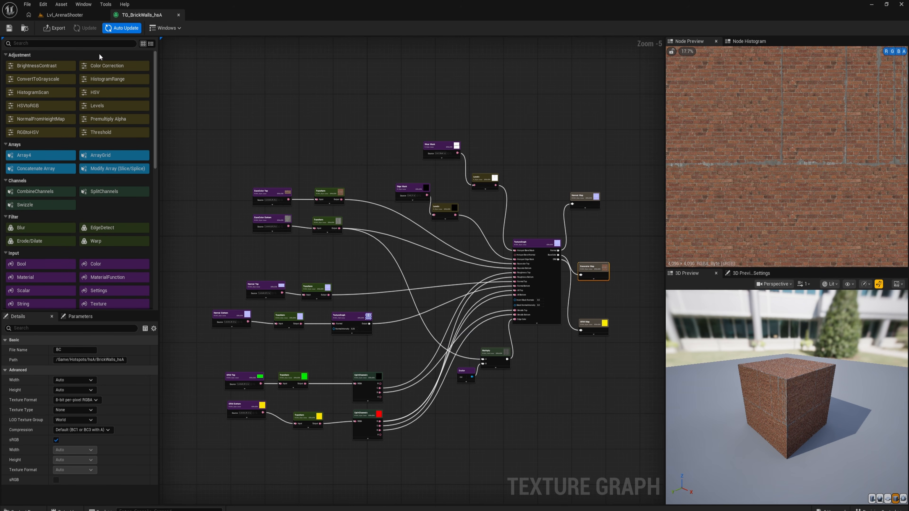
- Return to the arena level and examine the updated brick texture along the wall corners and edges
left_click(63, 15)
key("s")
right_click_drag(473, 224, 461, 208)
key("w")
key("w")
key("s")
key("w")
key("s")
key("w")
key("s")
mouse_move(415, 239)
right_mouse_down()
mouse_move(424, 195)
mouse_move(416, 239)
right_mouse_up()
key("w")
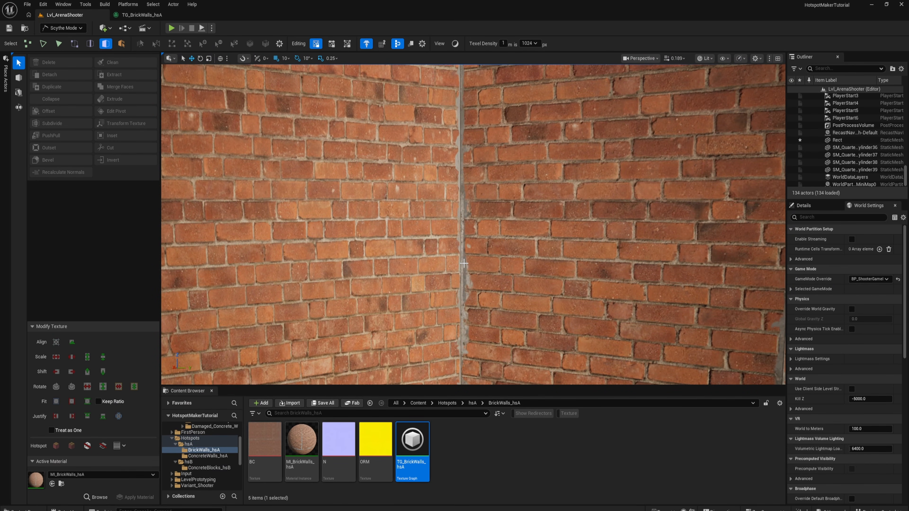
key("s")
right_click_drag(415, 225, 352, 220)
key("w")
right_click_drag(311, 182, 323, 183)
key("s")
right_click_drag(370, 202, 393, 220)
key("w")
key("s")
- Select the Transform nodes of BaseColor Bottom, Normal Bottom and ORM Bottom in TG_BrickWalls_hsA and set their X Offset to 0.02
left_click(136, 16)
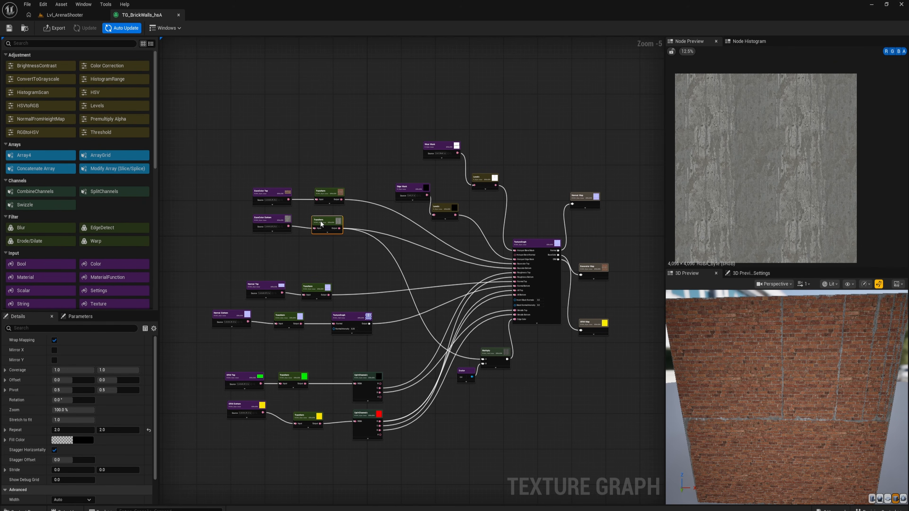
left_click(286, 320)
left_click(302, 418)
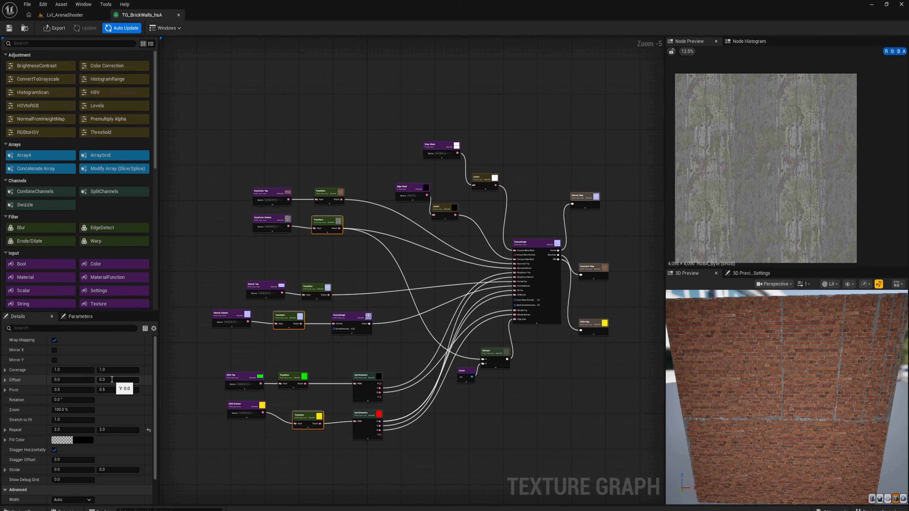
left_click(68, 380)
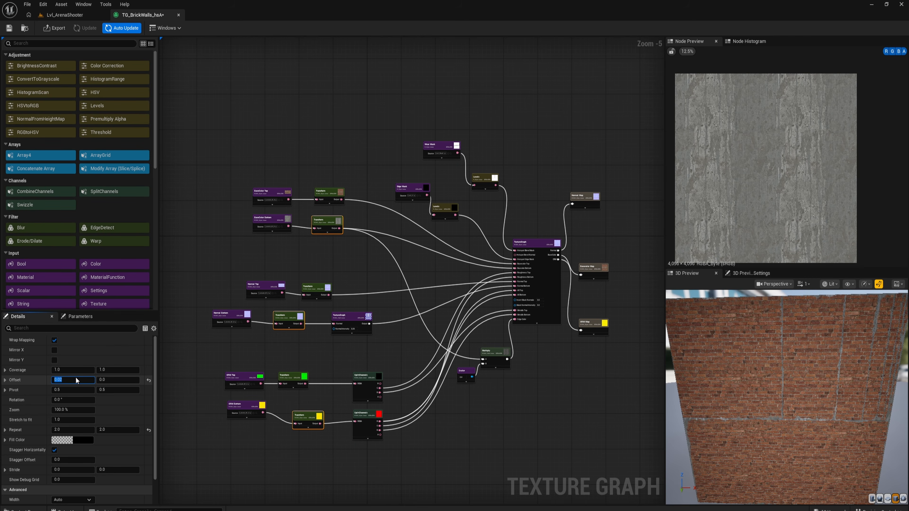
- Save TG_BrickWalls_hsA and re-export its output maps with the new offset
left_click(9, 28)
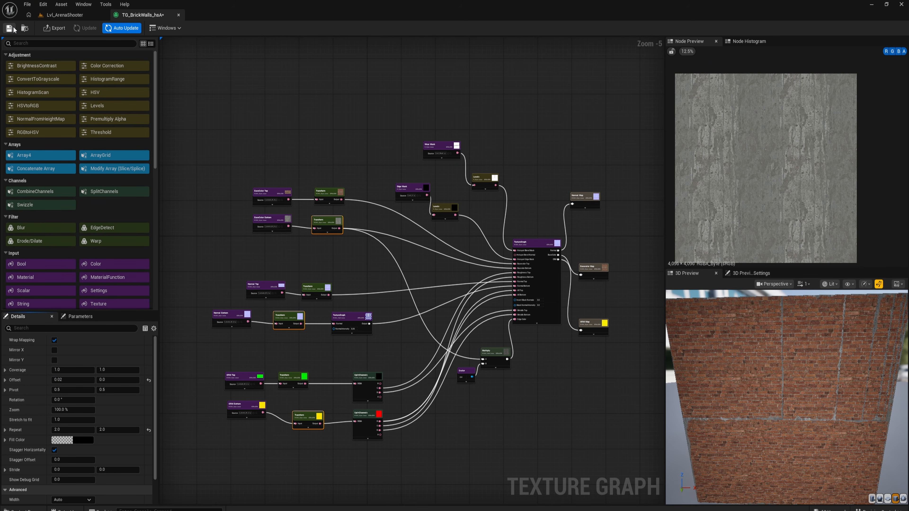
left_click(50, 28)
left_click(460, 340)
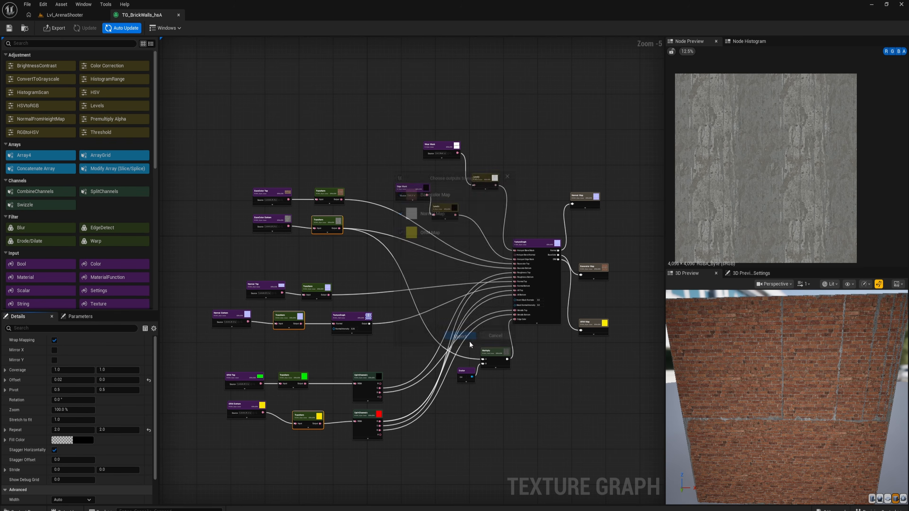
- Go back to the arena level and check how the re-exported brick material looks along the wall edges
left_click(64, 15)
mouse_move(574, 128)
right_mouse_down()
mouse_move(604, 136)
mouse_move(574, 128)
mouse_move(587, 136)
right_mouse_up()
mouse_move(420, 171)
right_mouse_down()
mouse_move(461, 179)
mouse_move(420, 172)
right_mouse_up()
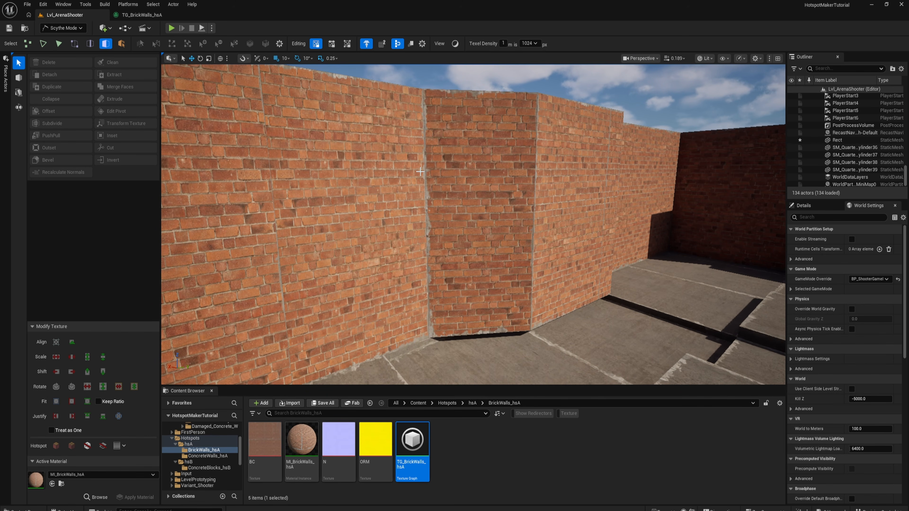
mouse_move(342, 176)
right_mouse_down()
mouse_move(301, 183)
mouse_move(311, 170)
mouse_move(376, 160)
mouse_move(336, 163)
right_mouse_up()
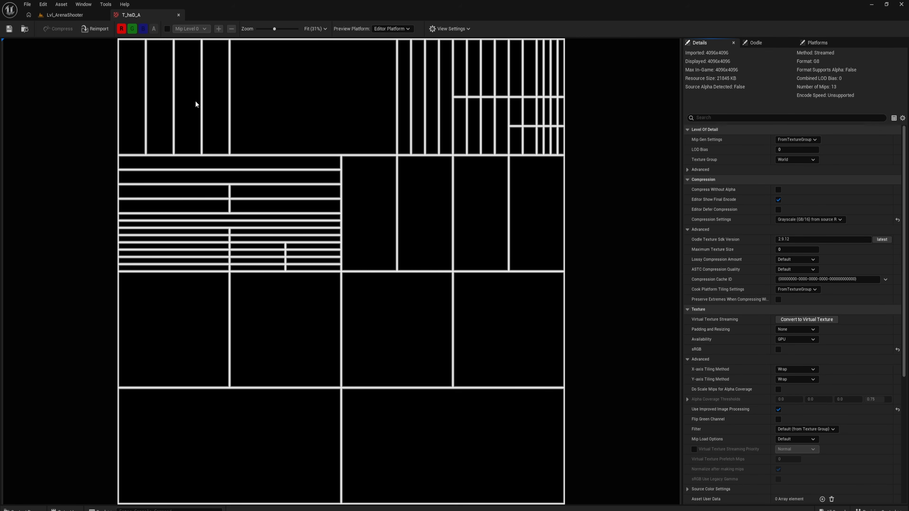
- Close the T_hsD_A texture, create a folder named hsD in Content/Hotspots and open it
middle_click(137, 17)
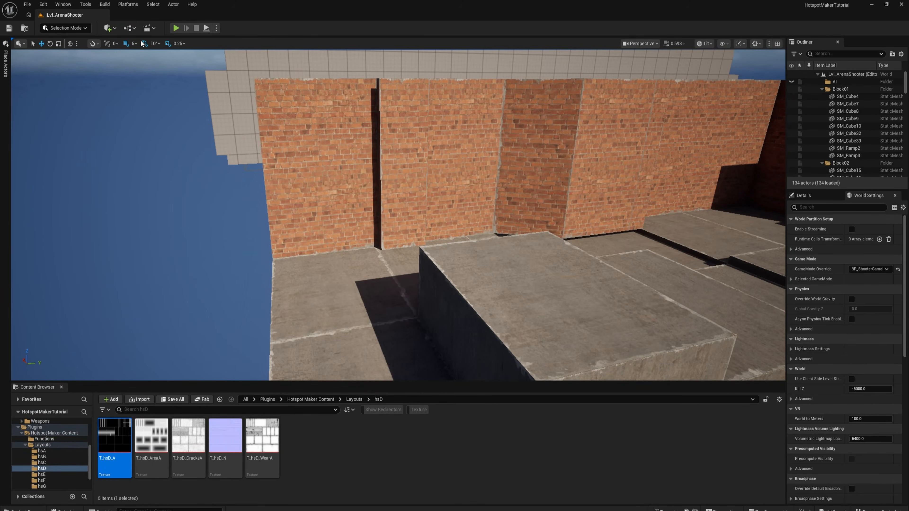
right_click(233, 453)
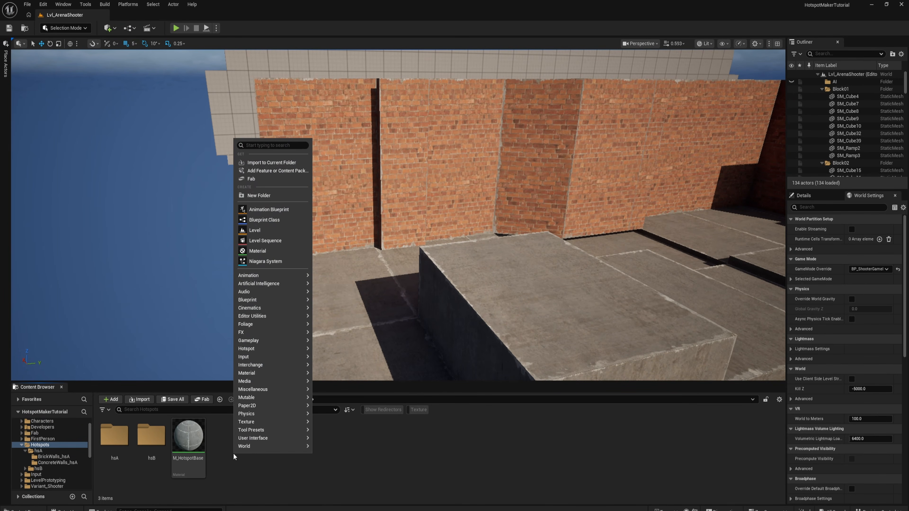
left_click(263, 196)
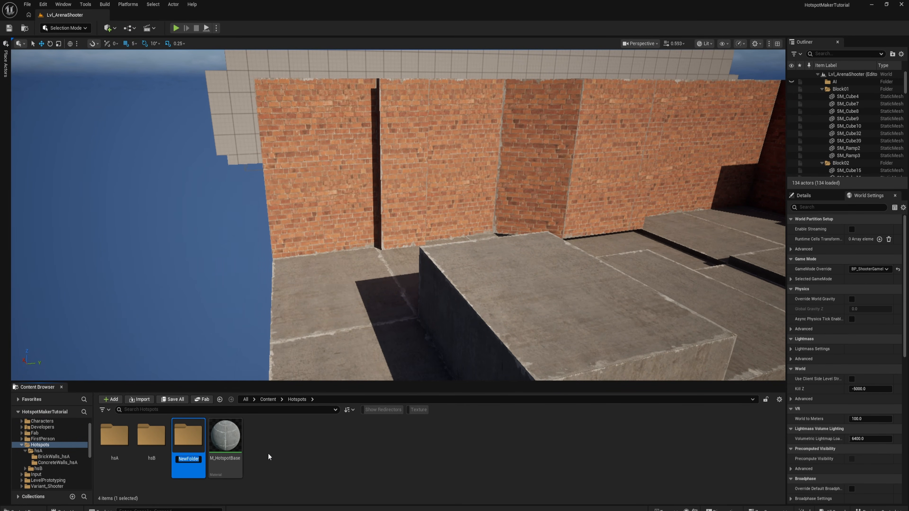
type("hsD")
key("Return")
key("Return")
- Create a subfolder named BrickHalfWalls_hsD inside hsD and open it
right_click(159, 451)
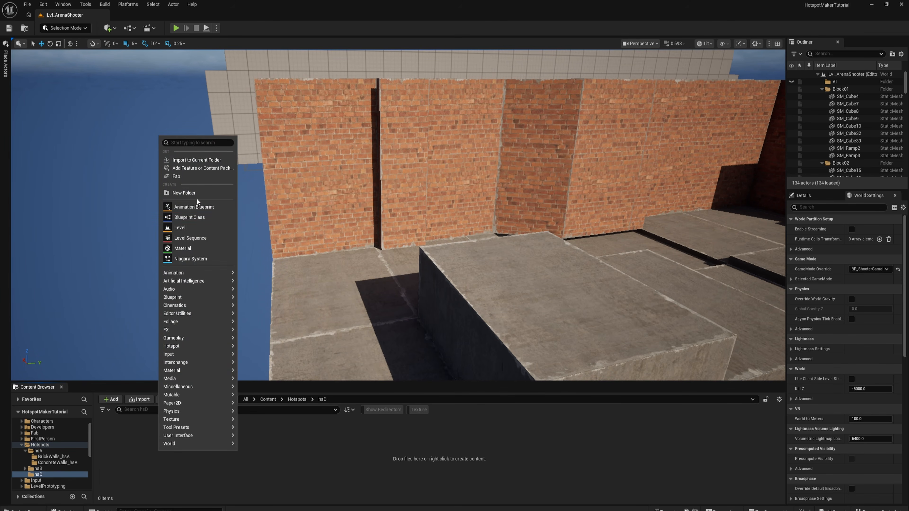
left_click(192, 193)
type("Brick")
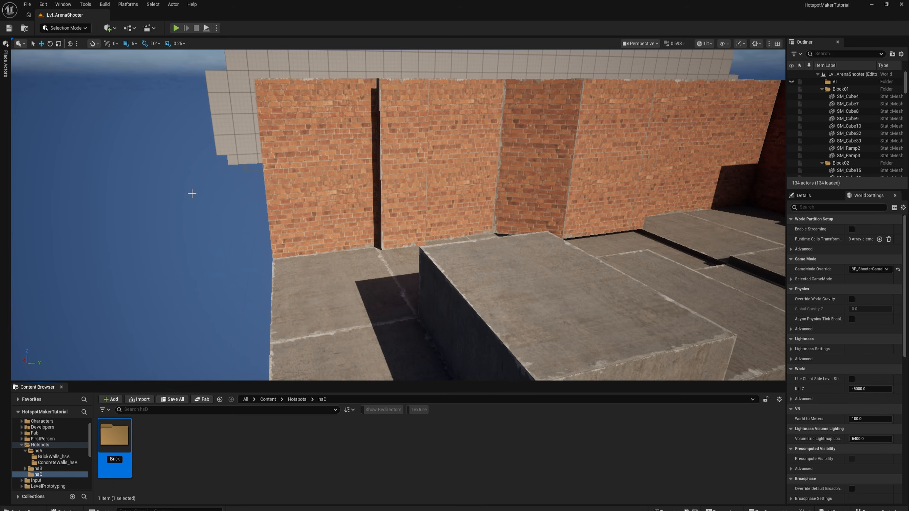
type("HalfWalls_hsD")
key("Return")
key("Return")
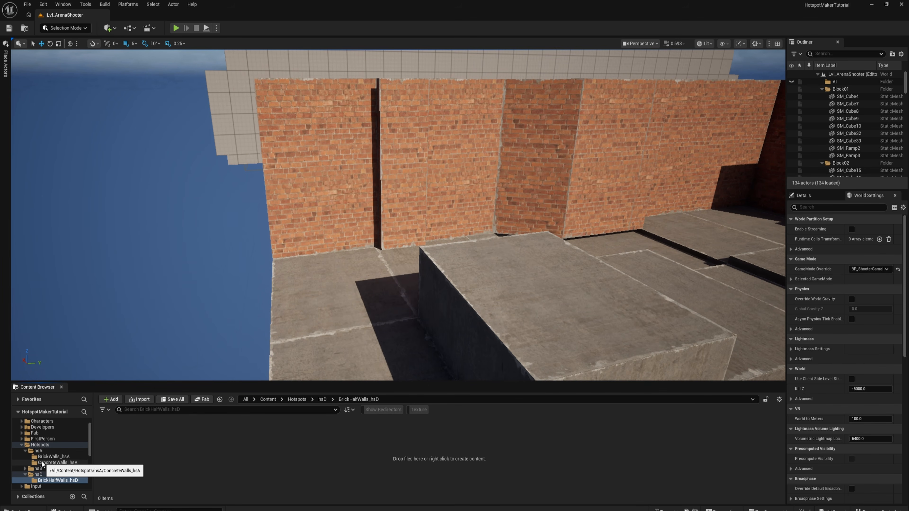
- Copy MI_BrickWalls_hsA and TG_BrickWalls_hsA from the BrickWalls_hsA folder into BrickHalfWalls_hsD
left_click(75, 456)
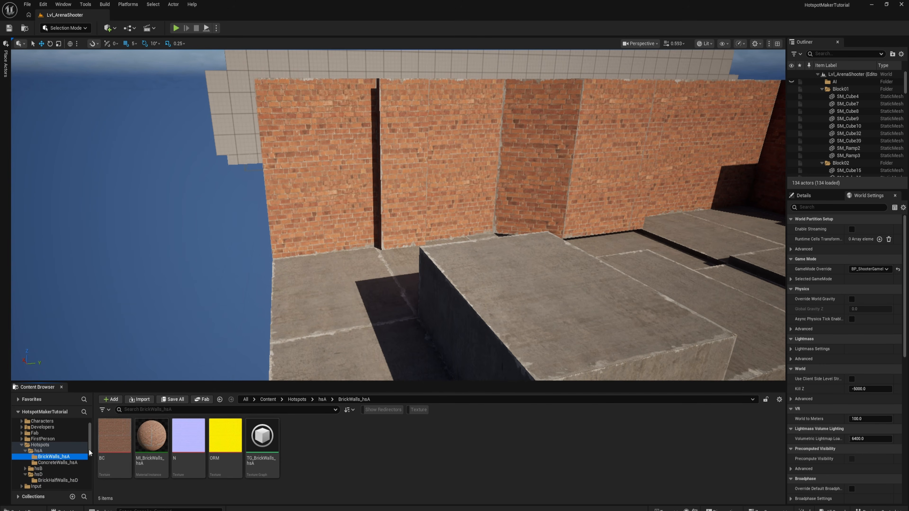
left_click(267, 440)
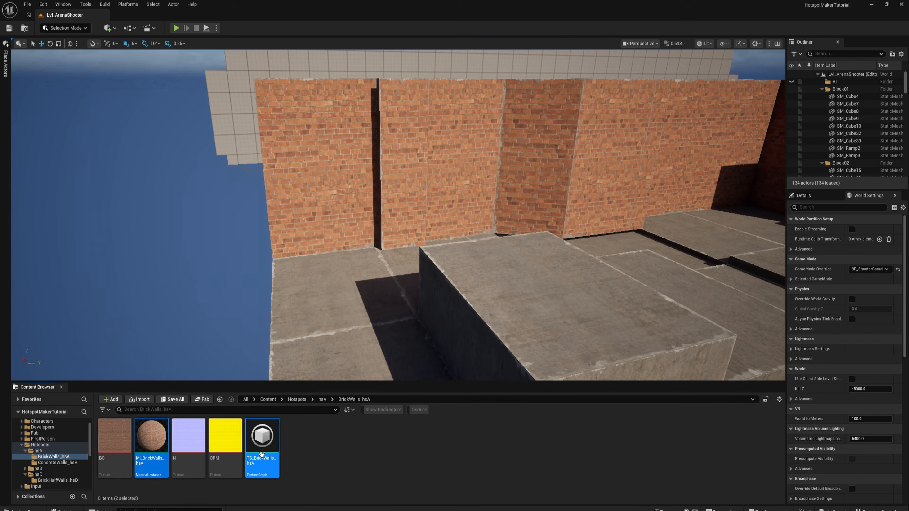
scroll(26, 475, "down", 1)
left_click(45, 468)
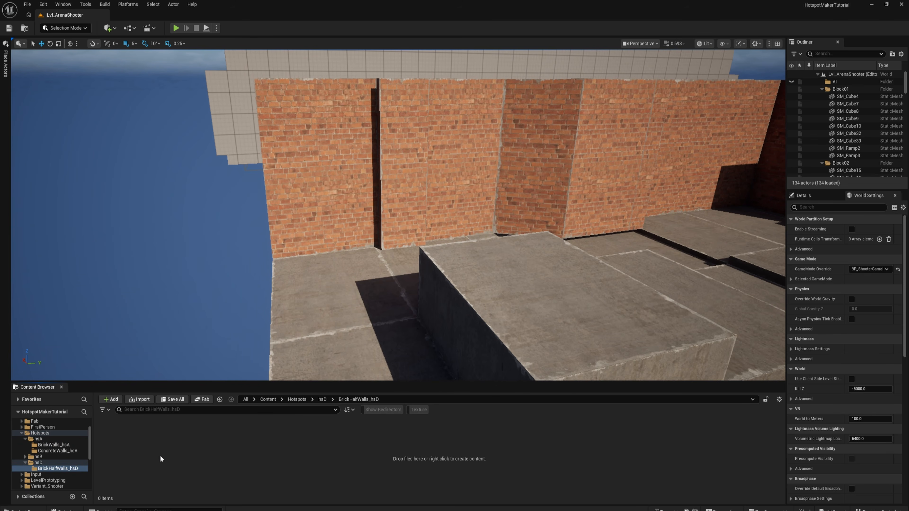
key("ctrl+v")
- Rename the copied texture graph TG_BrickHalfWalls_hsD and the copied material instance MI_BrickHalfWalls_hsD
left_click(145, 460)
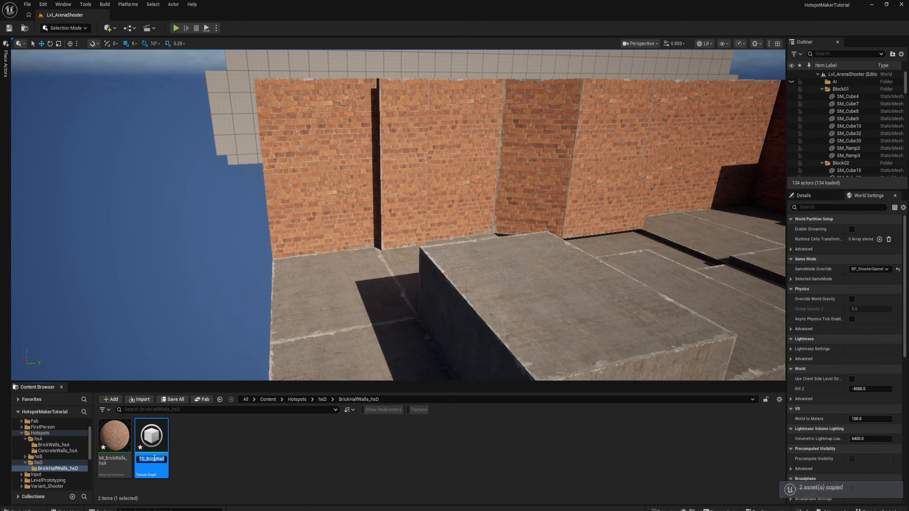
key("End")
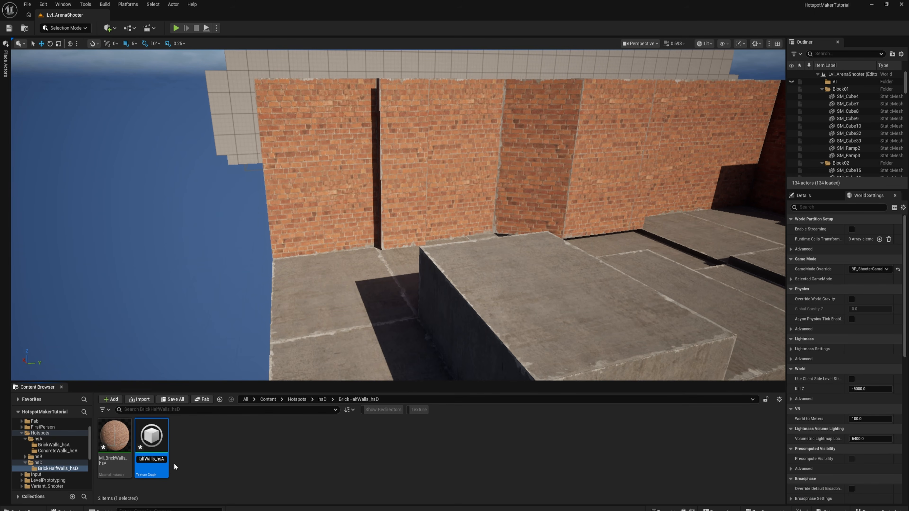
type("D")
left_click(115, 461)
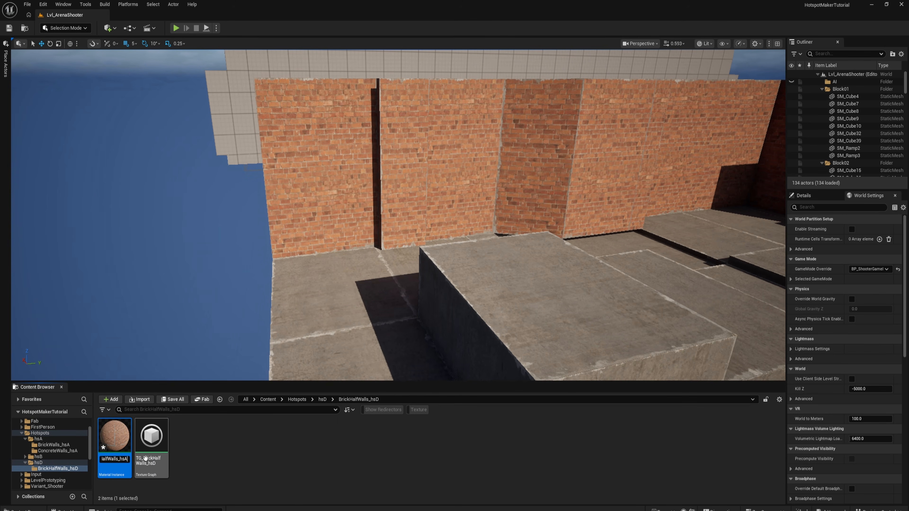
key("Return")
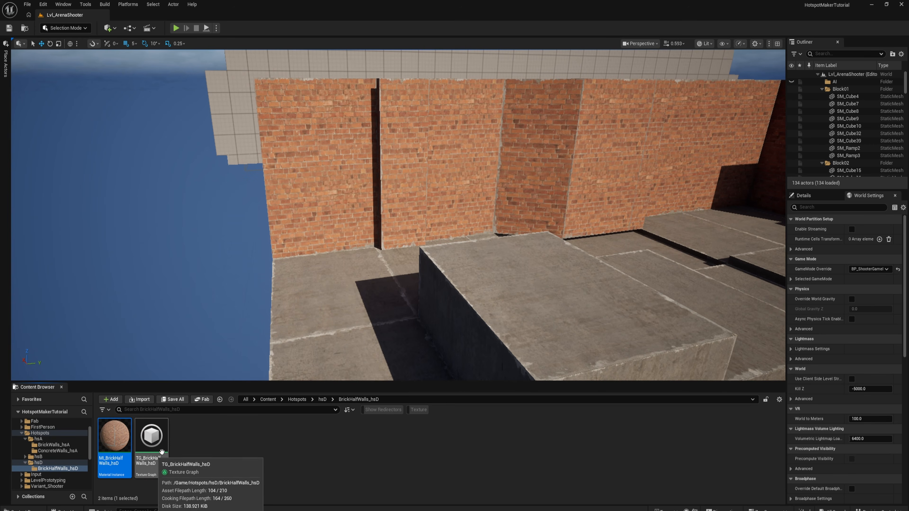
- Open the TG_BrickHalfWalls_hsD texture graph and browse to the Hotspot Maker plugin's Layouts/hsD folder
left_click(157, 448)
double_click(157, 447)
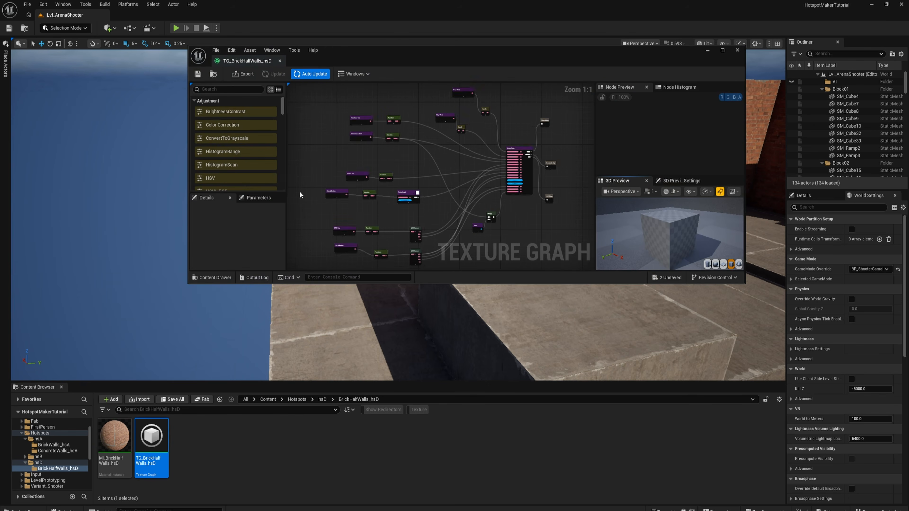
scroll(370, 124, "down", 1)
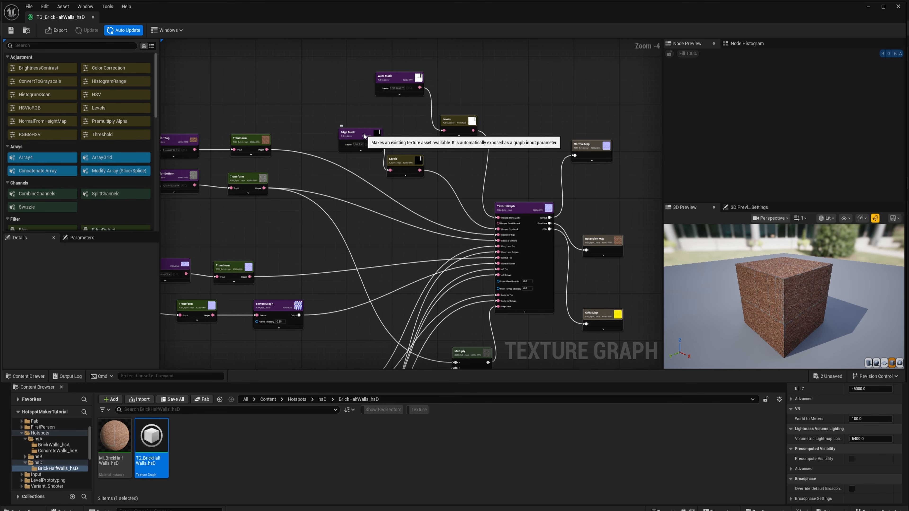
scroll(51, 449, "down", 8)
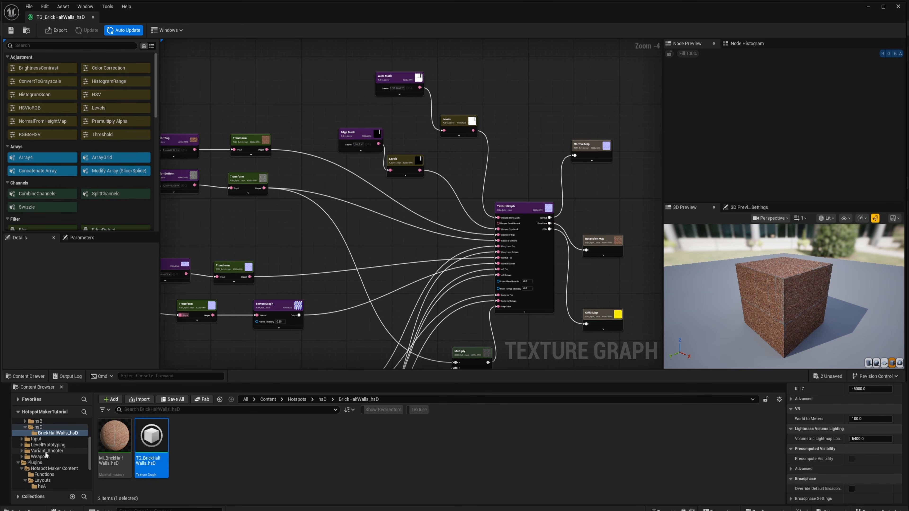
left_click(44, 453)
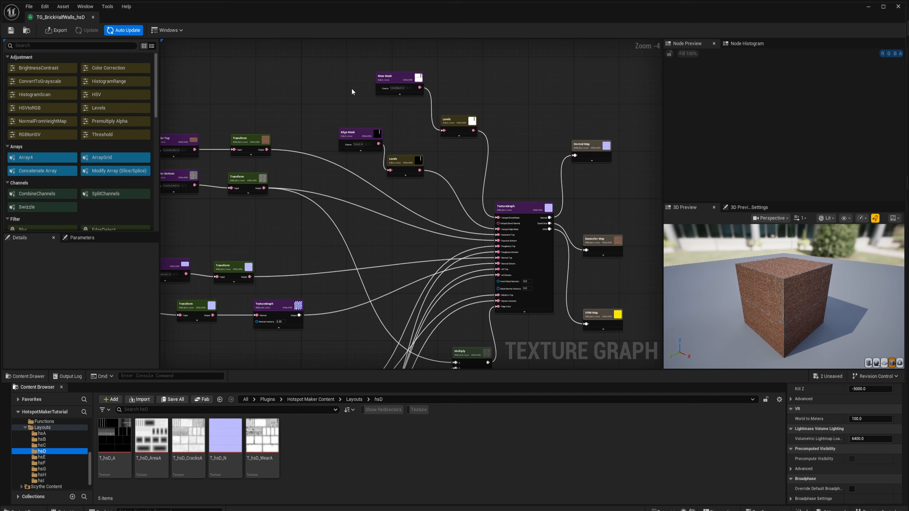
- Set the Wear Mask node's source to T_hsD_WearA and the Edge Mask node's source to T_hsD_A
left_click(397, 84)
left_click(269, 451)
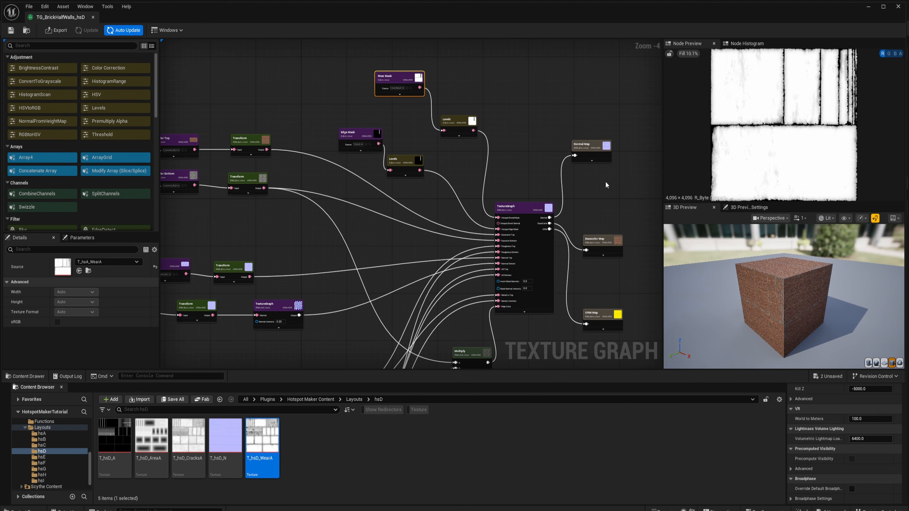
left_click(79, 271)
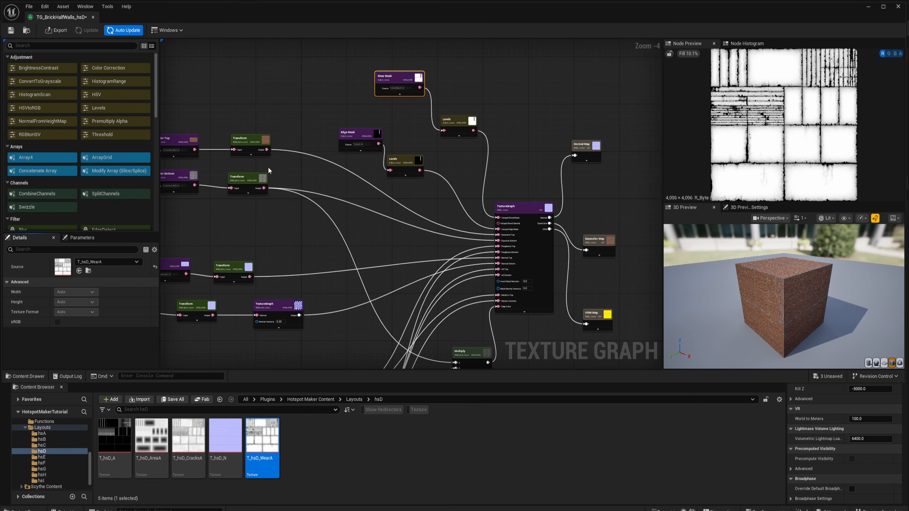
left_click(349, 135)
left_click(114, 436)
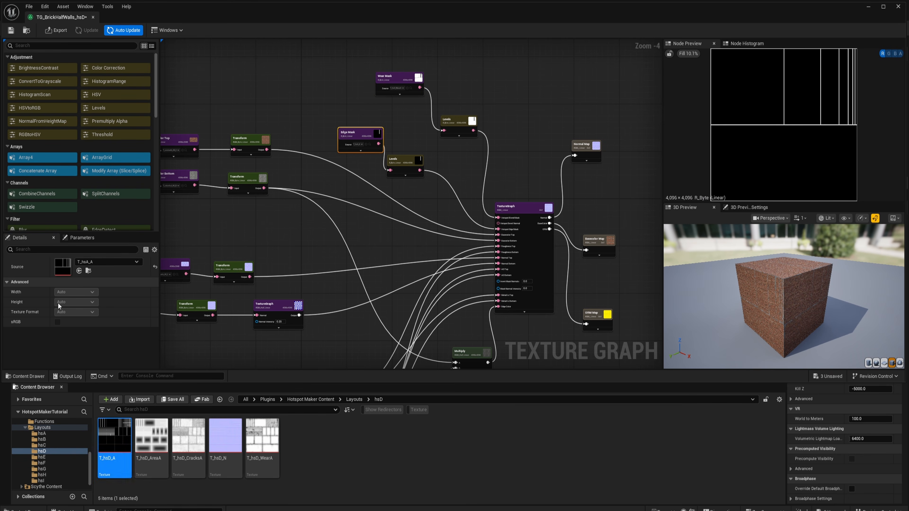
left_click(79, 271)
- Set the path of the Normal, Basecolor and ORM Map outputs to /Game/Hotspots/hsD/BrickHalfWalls_hsD and export all three
left_click(339, 168)
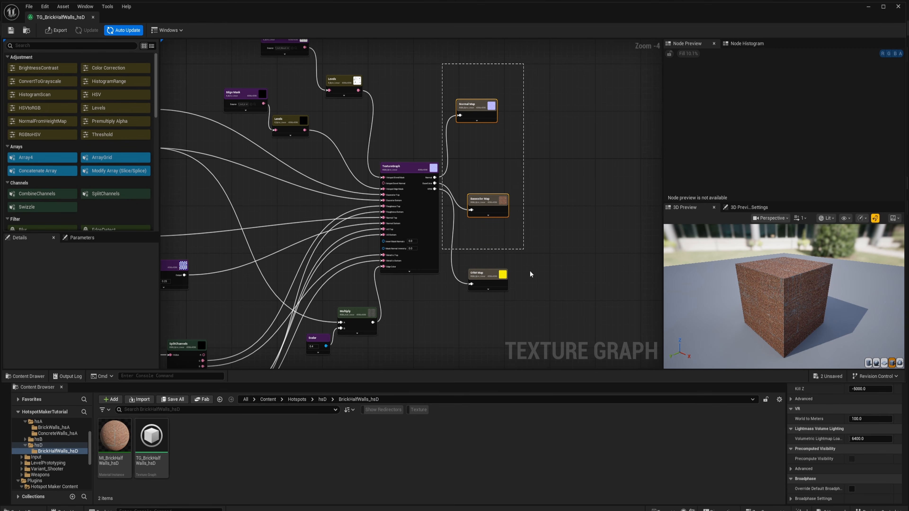
left_click_drag(543, 314, 544, 315)
left_click(101, 281)
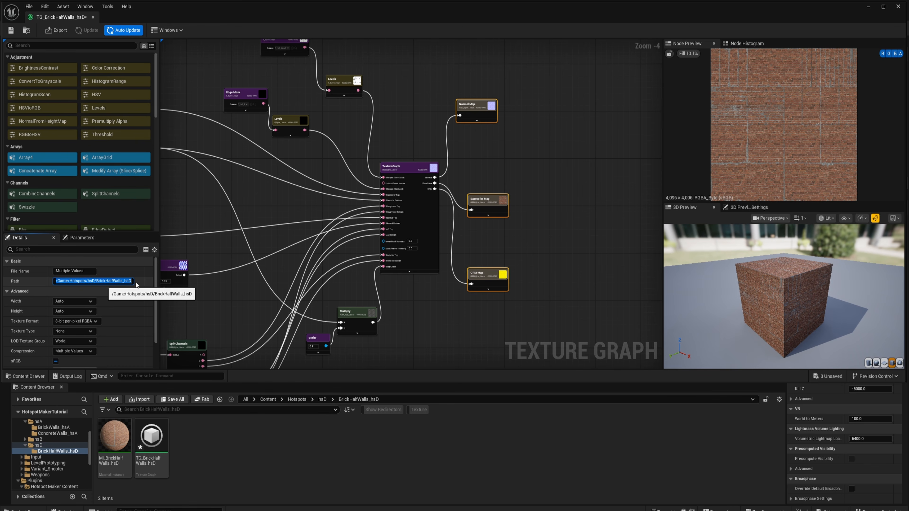
left_click(261, 180)
left_click(58, 30)
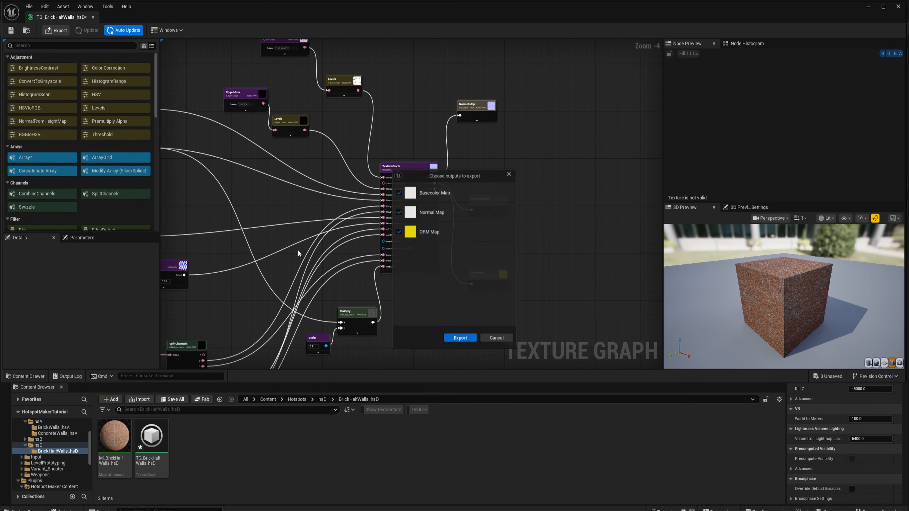
left_click(459, 339)
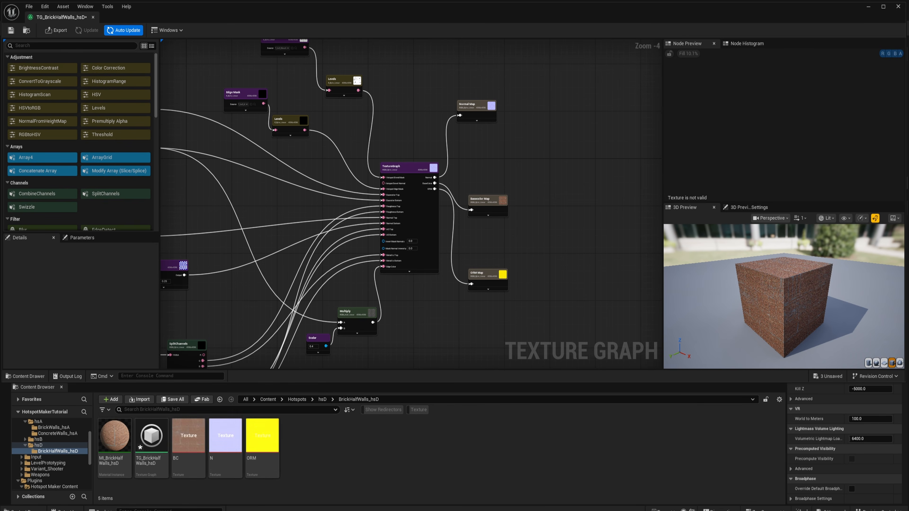
- Assign the exported BC, N and ORM textures to MI_BrickHalfWalls_hsD's Albedo, Normal and ORM parameters, then save and close it
double_click(108, 448)
left_click_drag(108, 447, 700, 150)
left_click_drag(189, 435, 694, 179)
left_click_drag(226, 435, 699, 199)
left_click(18, 73)
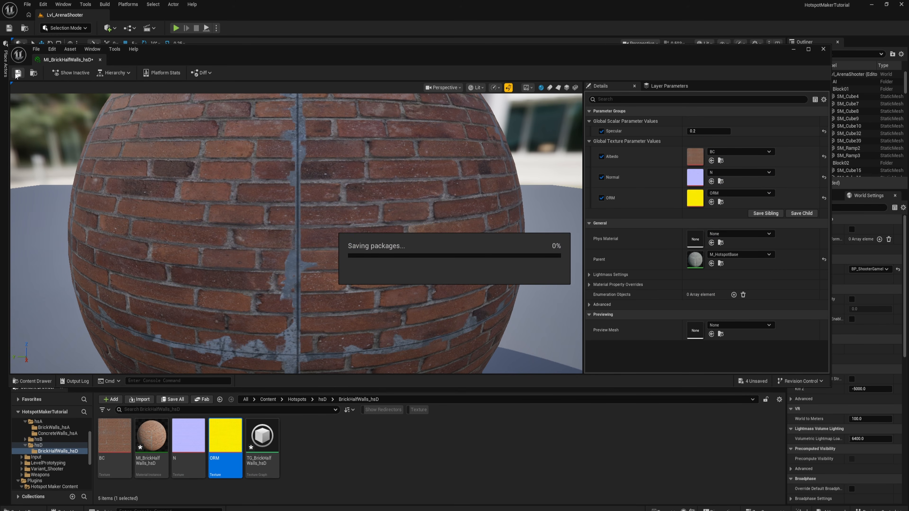
left_click(823, 49)
- Create a hotspot data asset from MI_BrickHalfWalls_hsD, name it HSD_hsD and save it
left_click(366, 483)
right_click(156, 452)
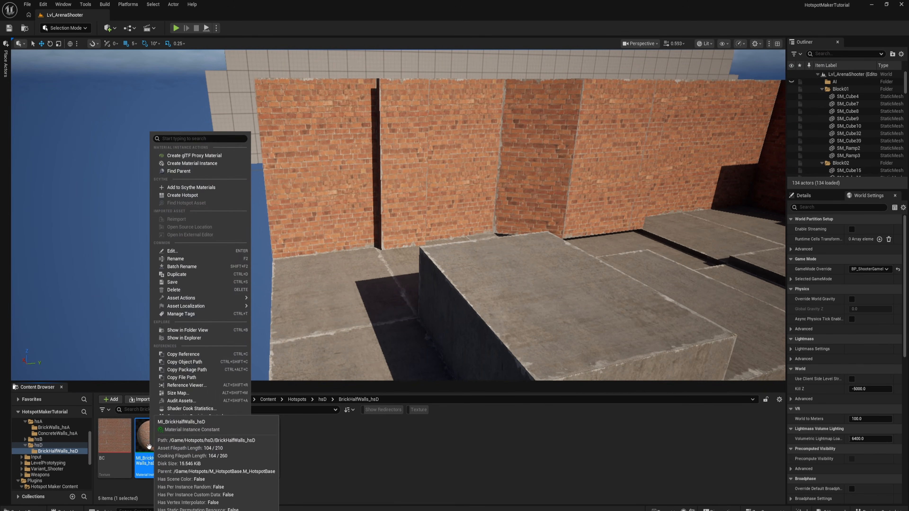
left_click(182, 195)
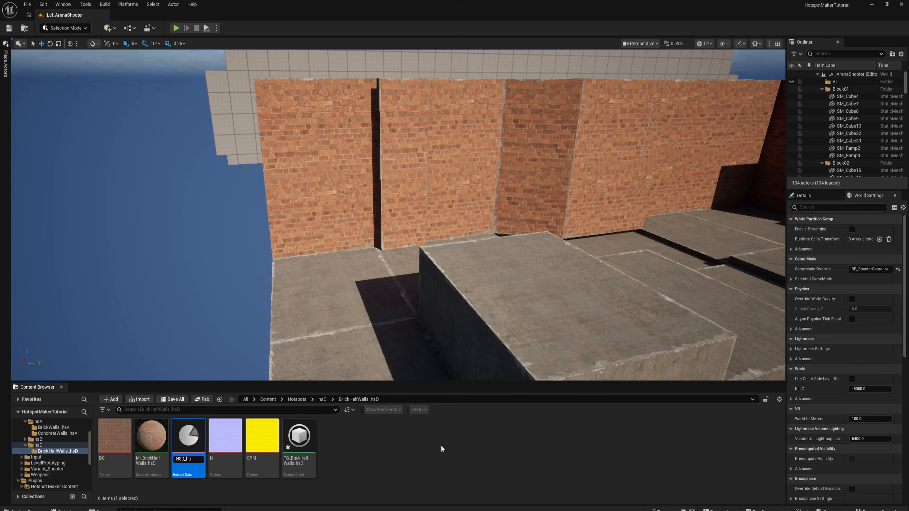
key("Return")
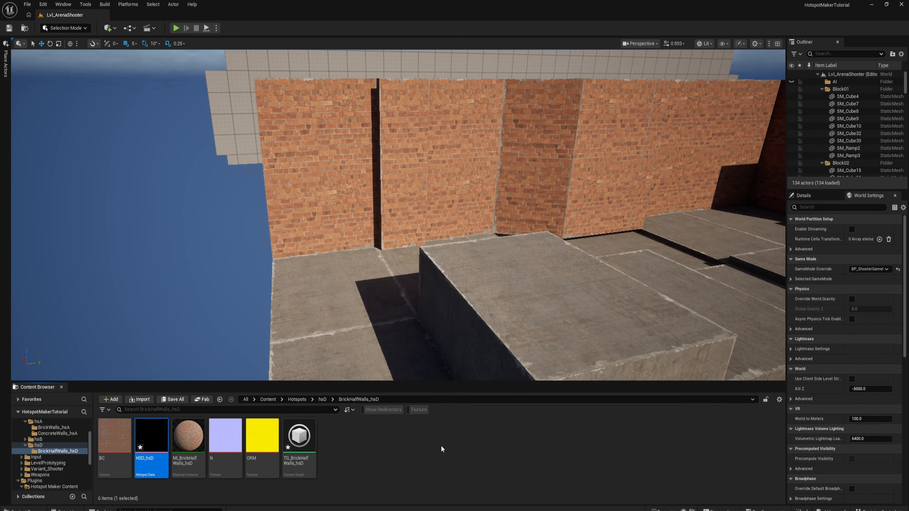
key("ctrl+s")
- Move the HSD_hsD asset up into the hsD folder and open that folder
left_click_drag(150, 435, 38, 446)
left_click(58, 462)
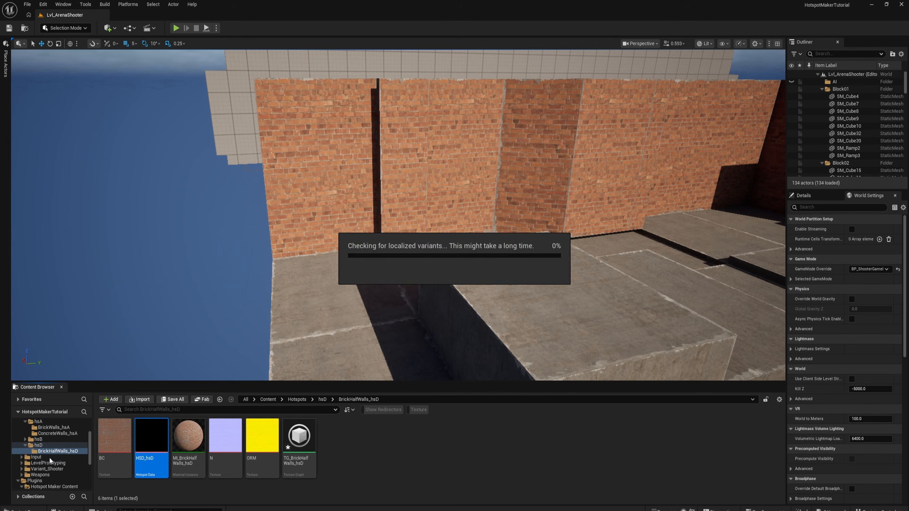
left_click(38, 445)
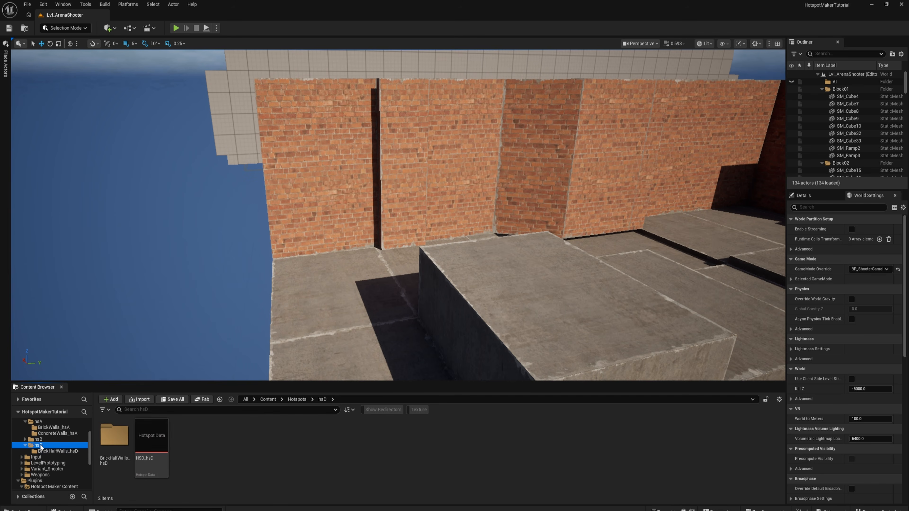
- Open HSD_hsD, leave only X mirroring enabled in the patch defaults, and turn on the lit preview of the brick texture
double_click(152, 435)
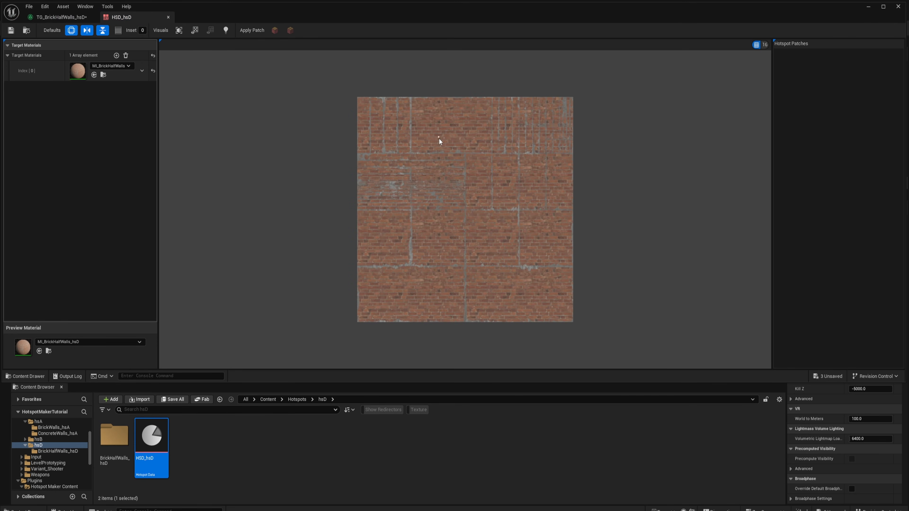
scroll(438, 137, "up", 3)
scroll(448, 125, "down", 3)
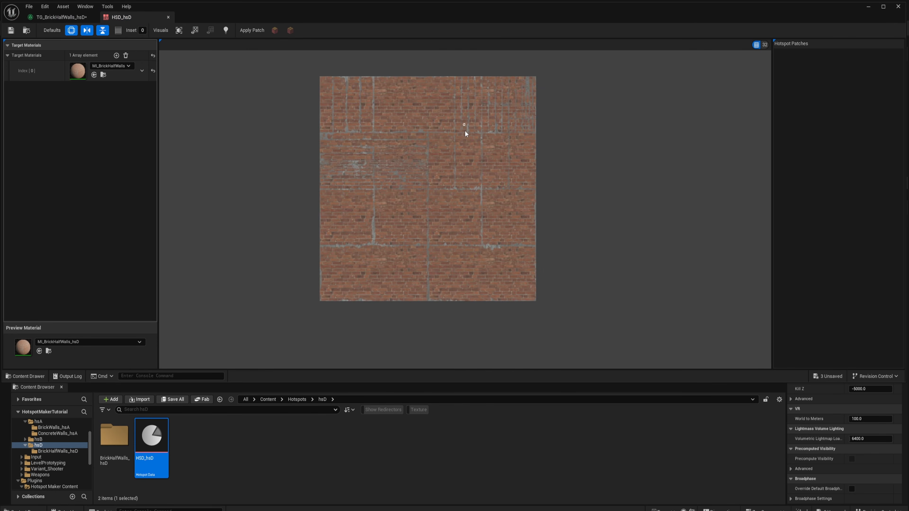
scroll(464, 136, "up", 2)
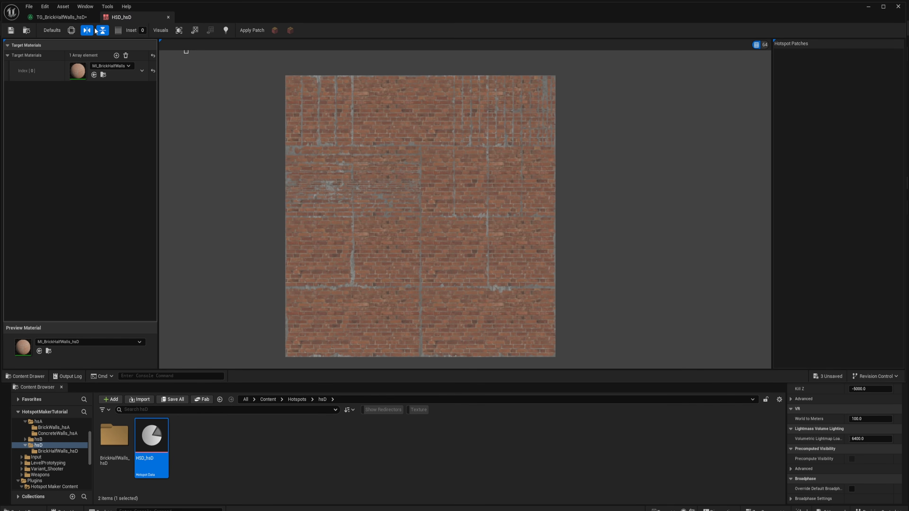
left_click(104, 31)
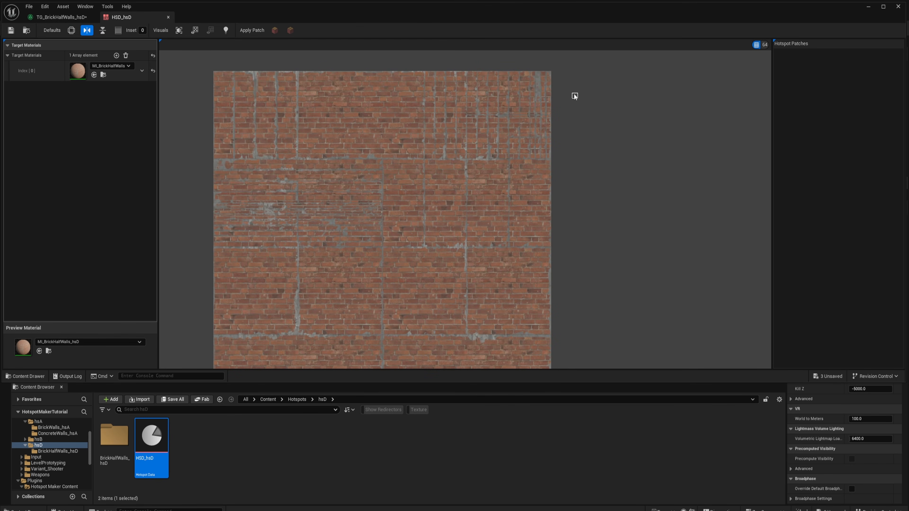
scroll(554, 75, "up", 2)
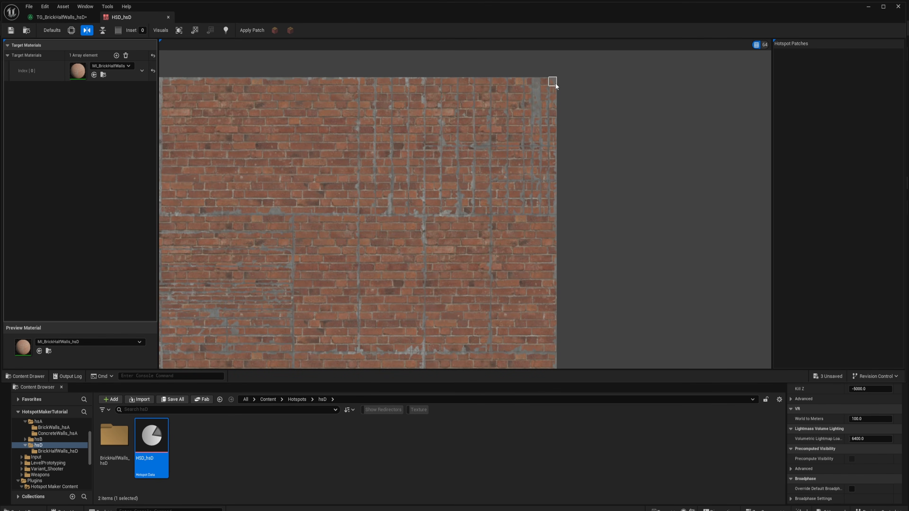
right_click_drag(571, 97, 552, 144)
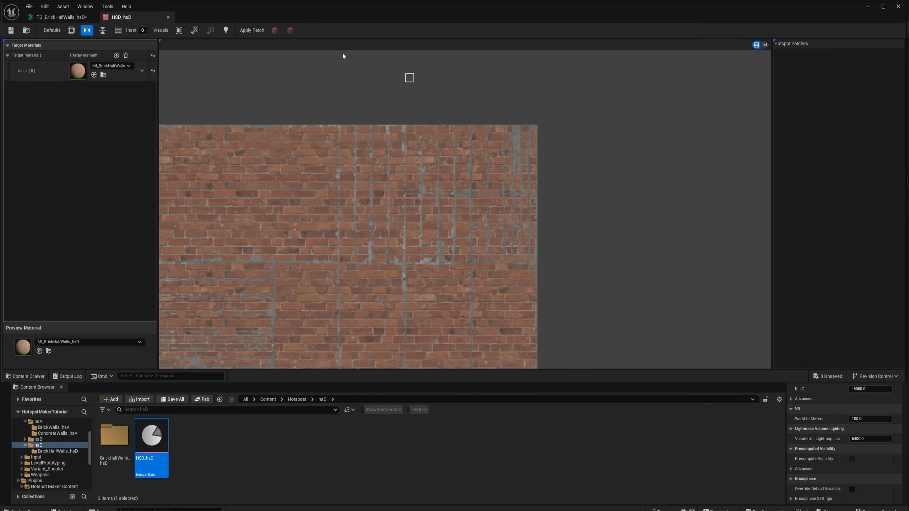
left_click(226, 31)
- Draw hotspot patches over the small blocks and narrow vertical strips in the brick texture's upper right corner
scroll(551, 193, "up", 3)
right_click_drag(517, 209, 517, 238)
left_click_drag(516, 97, 516, 214)
left_click_drag(500, 97, 500, 215)
mouse_move(484, 97)
left_mouse_down()
mouse_move(484, 215)
mouse_move(468, 215)
left_mouse_up()
left_click_drag(435, 97, 451, 215)
left_click_drag(500, 348, 500, 299)
left_click_drag(484, 299, 484, 348)
left_click_drag(467, 348, 468, 299)
mouse_move(451, 299)
left_mouse_down()
mouse_move(435, 347)
mouse_move(405, 299)
left_mouse_up()
left_click_drag(404, 281, 418, 230)
left_click_drag(419, 215, 404, 97)
left_click_drag(387, 98, 369, 220)
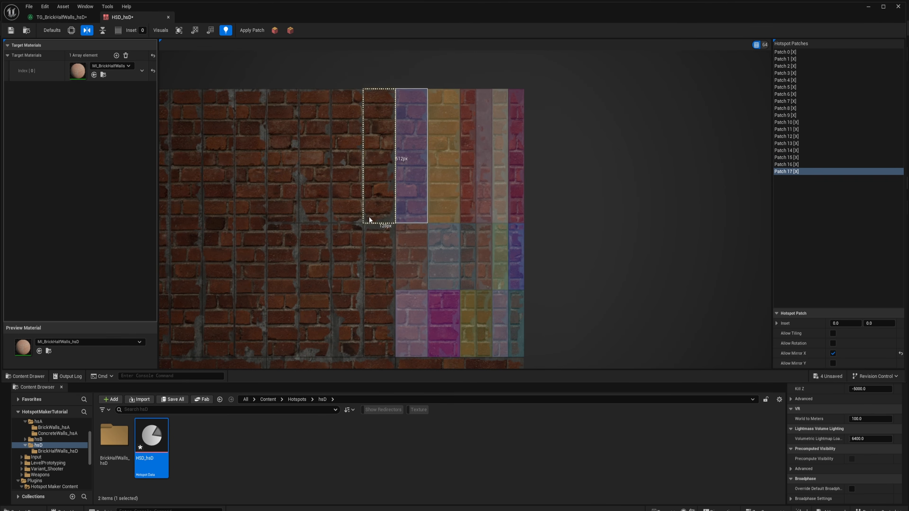
- Cover the rest of the texture's top row with hotspot patches, one per tall strip and wide brick panel
left_click_drag(375, 150, 375, 143)
left_click_drag(404, 145, 404, 229)
left_click_drag(431, 229, 430, 145)
left_click_drag(354, 145, 354, 336)
left_click(882, 6)
right_click_drag(323, 137, 467, 116)
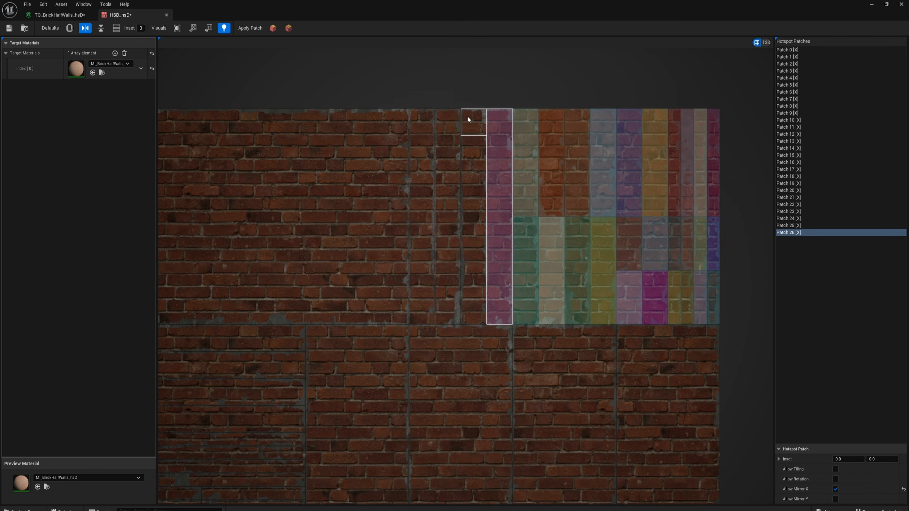
left_click_drag(467, 116, 472, 313)
left_click_drag(241, 241, 229, 254)
left_click_drag(225, 146, 202, 255)
- Draw hotspot patches over the horizontal brick strips in the left half of the texture's second row
scroll(202, 255, "up", 4)
left_click_drag(197, 258, 610, 282)
left_click_drag(197, 365, 610, 377)
left_click_drag(610, 379, 197, 391)
left_click_drag(196, 393, 402, 404)
left_click_drag(404, 393, 609, 404)
left_click_drag(540, 408, 404, 418)
left_click_drag(197, 419, 406, 426)
left_click_drag(609, 433, 507, 446)
scroll(488, 482, "up", 3)
left_click_drag(570, 392, 370, 415)
left_click_drag(771, 415, 572, 394)
right_click_drag(423, 377, 690, 359)
left_click_drag(634, 376, 236, 398)
left_click_drag(634, 322, 236, 345)
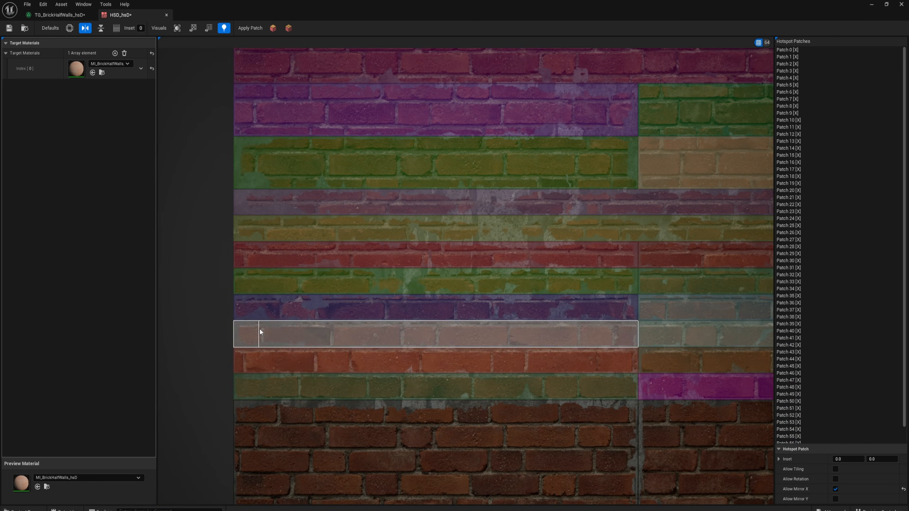
- Draw patches over the remaining brick panels in the second, third and bottom rows of the texture
scroll(236, 345, "down", 5)
left_click_drag(487, 193, 535, 288)
left_click_drag(223, 303, 309, 364)
scroll(310, 364, "down", 1)
right_click_drag(309, 364, 281, 248)
left_click_drag(243, 322, 343, 337)
left_click_drag(411, 330, 518, 344)
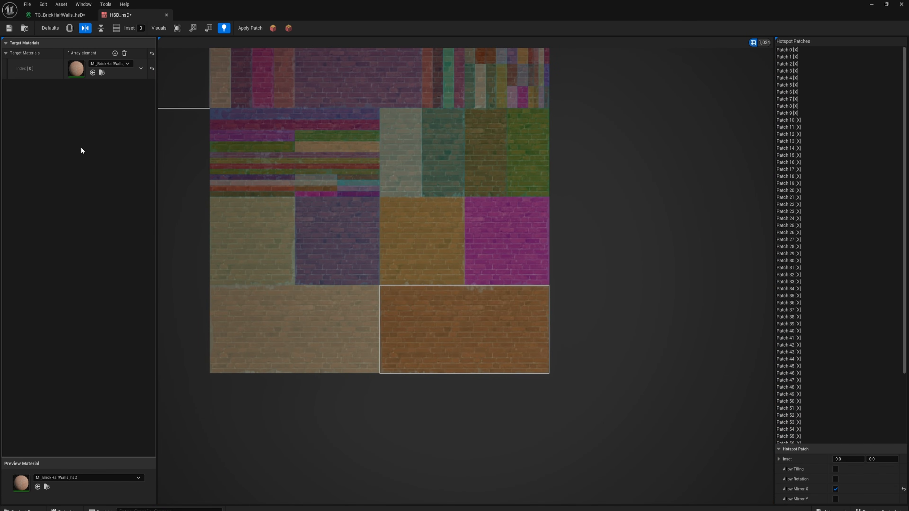
- Close the hotspot data asset and draw a low half-wall block along the platform edge using MI_BrickHalfWalls_hsD
middle_click(119, 14)
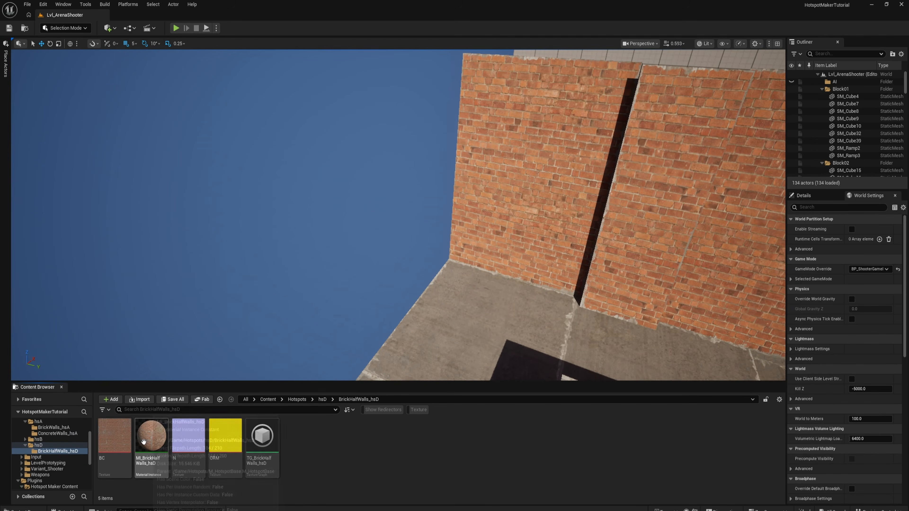
mouse_move(274, 300)
right_mouse_down()
mouse_move(286, 293)
mouse_move(273, 300)
right_mouse_up()
right_click_drag(341, 239, 354, 265)
left_click(301, 443)
right_click_drag(358, 251, 434, 265)
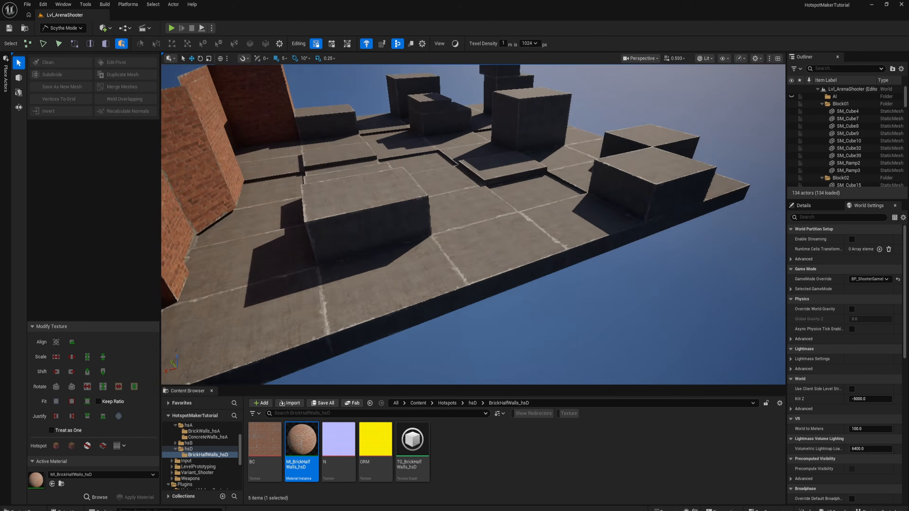
key("3")
left_click(455, 266)
left_click(524, 260)
right_click_drag(523, 260, 427, 276)
left_click_drag(427, 275, 454, 278)
right_click_drag(454, 277, 416, 242)
left_click_drag(416, 241, 447, 242, "shift")
right_click_drag(447, 243, 492, 230)
left_click_drag(492, 230, 628, 289, "shift")
right_click_drag(628, 289, 344, 265)
left_click(19, 77)
left_click_drag(344, 264, 659, 219)
key("Return")
- Add a second brick arm to the half wall so that it forms an L-shaped corner on the platform
right_click_drag(487, 190, 508, 269)
left_click(508, 268)
left_click_drag(501, 274, 463, 279, "shift")
right_click_drag(464, 279, 415, 293)
left_click(624, 267)
left_click_drag(597, 273, 500, 273, "shift")
left_click_drag(356, 263, 211, 264, "shift")
right_click_drag(211, 264, 548, 234)
key("Escape")
left_click(548, 234)
left_click(265, 439)
right_click_drag(422, 272, 472, 251)
right_click_drag(448, 213, 456, 243)
key("shift+b")
left_click_drag(362, 298, 361, 299)
key("Return")
right_click_drag(362, 298, 286, 287)
- Select the two inner corner faces of the L-shaped half wall and bevel them
left_click(579, 235)
left_click_drag(581, 206, 602, 140)
right_click_drag(602, 140, 572, 172)
left_click(577, 202)
left_click_drag(569, 208, 515, 233, "shift")
right_click_drag(515, 233, 586, 265)
left_click(586, 266)
left_click_drag(610, 274, 501, 238, "shift")
right_click_drag(500, 238, 533, 215)
left_click_drag(537, 213, 232, 263, "shift")
right_click_drag(232, 263, 461, 274)
left_click(462, 275)
left_click(441, 247, "shift")
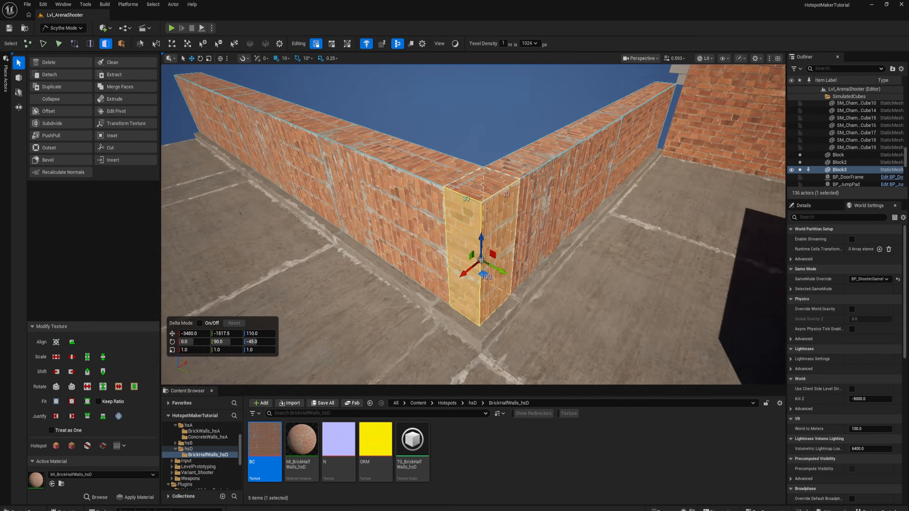
left_click(48, 160)
left_click(101, 78)
- Delete the half wall's top faces and apply hotspot texturing to its brick faces
left_click(479, 371)
right_click_drag(480, 371, 435, 229)
left_click(436, 238)
key("Delete")
left_click(438, 286)
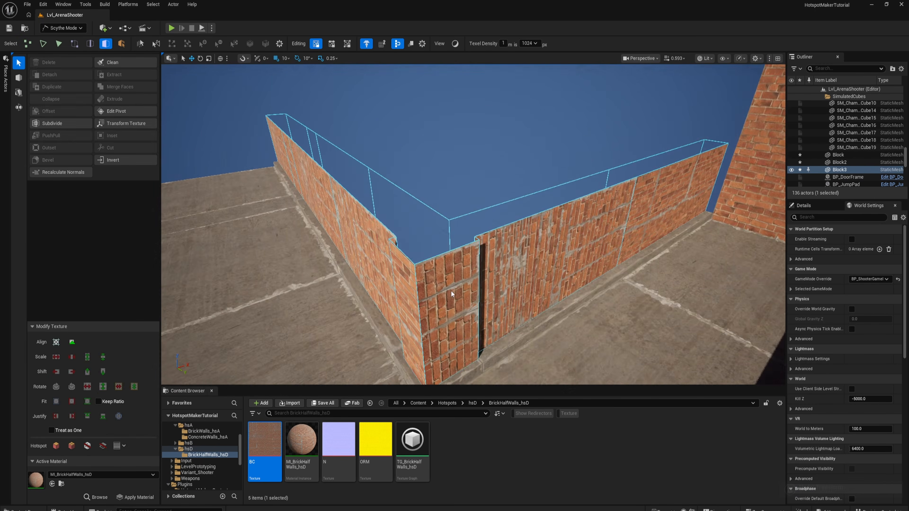
left_click(56, 446)
right_click_drag(438, 286, 438, 264)
- Draw a new coping block on top of the brick half wall
key("b")
left_click(482, 227)
right_click_drag(481, 227, 363, 232)
key("Return")
left_click(429, 227)
left_click_drag(363, 232, 647, 195, "shift")
right_click_drag(647, 195, 481, 183)
- Extend the concrete coping along the top of the brick half wall
left_click(90, 44)
left_click(106, 44)
left_click(498, 200)
left_click_drag(498, 201, 483, 212, "shift")
right_click_drag(483, 212, 447, 233)
left_click_drag(447, 233, 427, 249, "shift")
right_click_drag(427, 248, 490, 222)
left_click_drag(479, 221, 324, 266, "shift")
right_click_drag(323, 266, 476, 265)
key("Escape")
left_click(466, 269)
key("Escape")
- Select the tall brick wall and its free vertical edge beside the end of the half wall
left_click(457, 256)
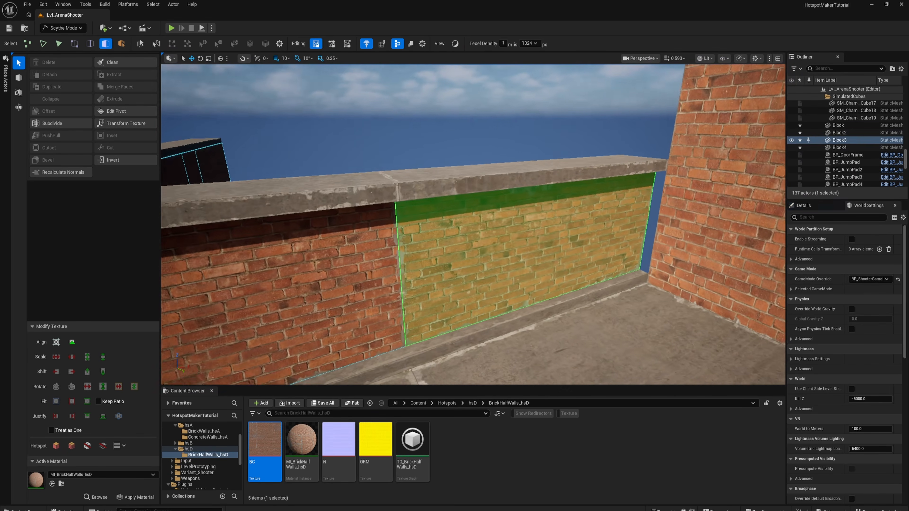
right_click_drag(368, 246, 400, 269)
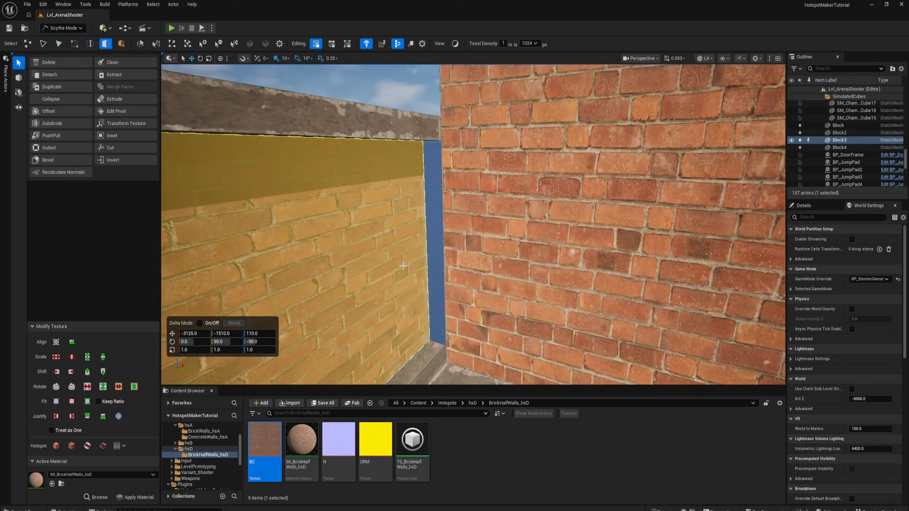
key("Escape")
left_click(479, 201)
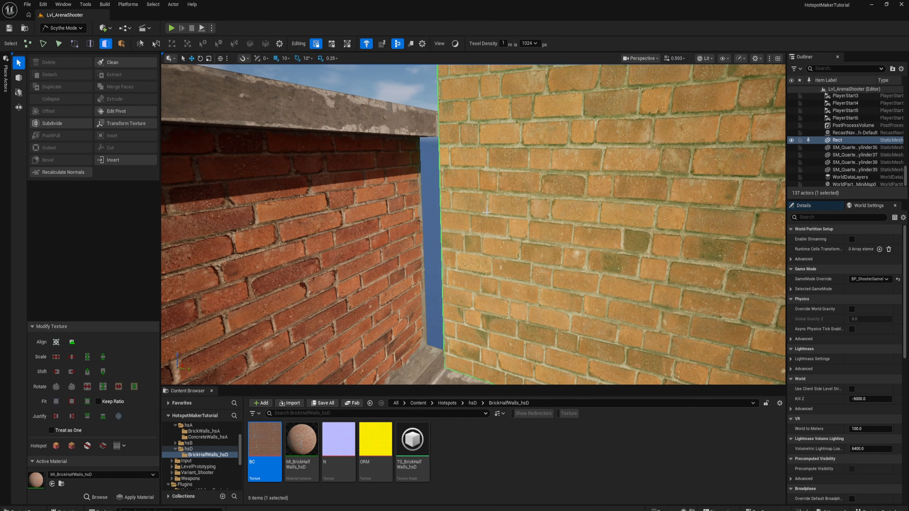
key("f")
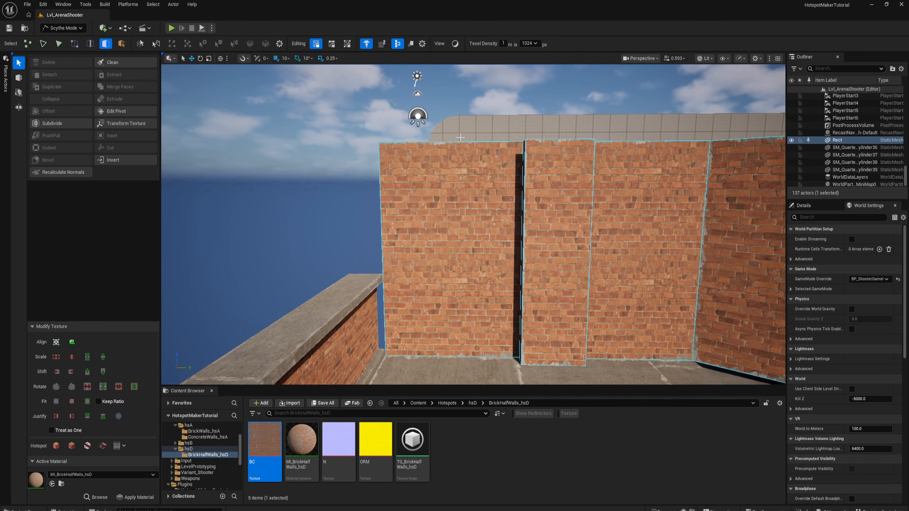
key("2")
left_click(383, 194)
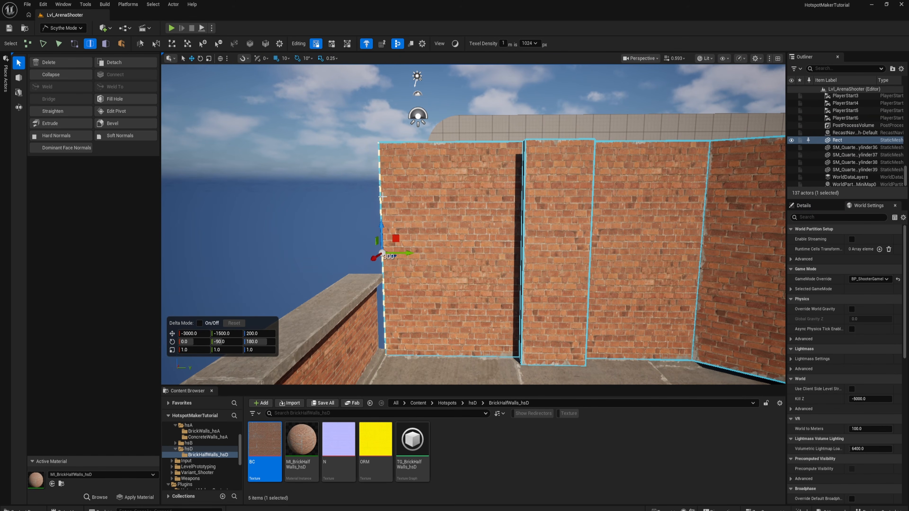
key("Escape")
right_click_drag(385, 161, 386, 190)
key("w")
left_click(386, 161)
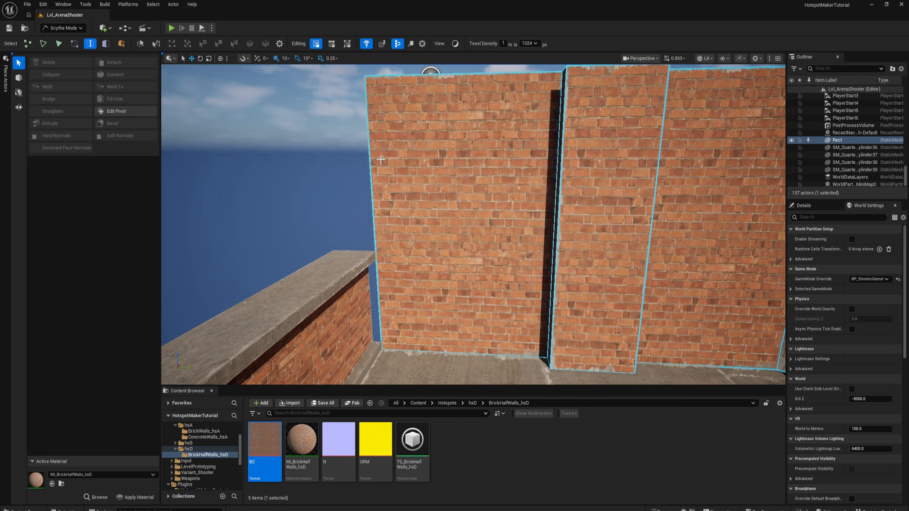
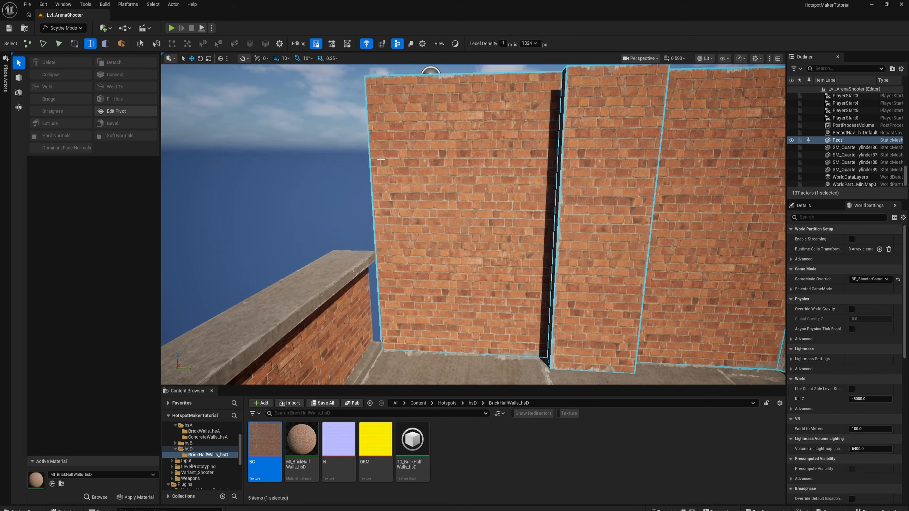
- Deselect the tall brick wall, switch to face selection, and save all modified block assets
right_click_drag(385, 164, 438, 167)
right_click_drag(385, 138, 304, 155)
right_click_drag(361, 154, 461, 225)
key("3")
left_click(540, 206)
key("ctrl+s")
left_click(495, 476)
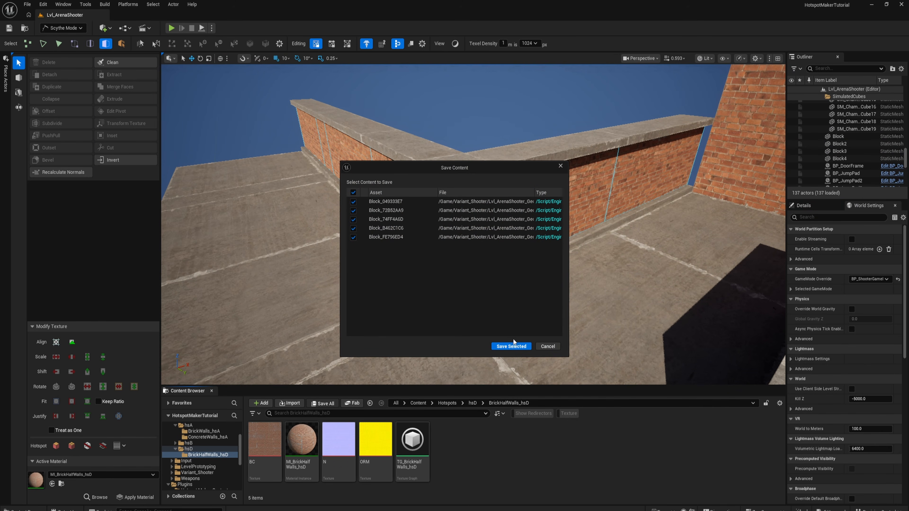
right_click_drag(508, 346, 477, 329)
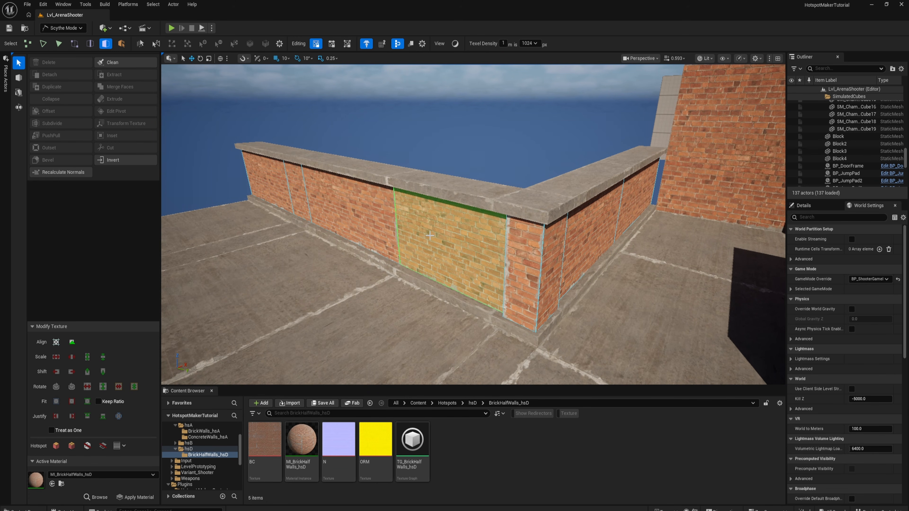
right_click_drag(429, 235, 451, 236)
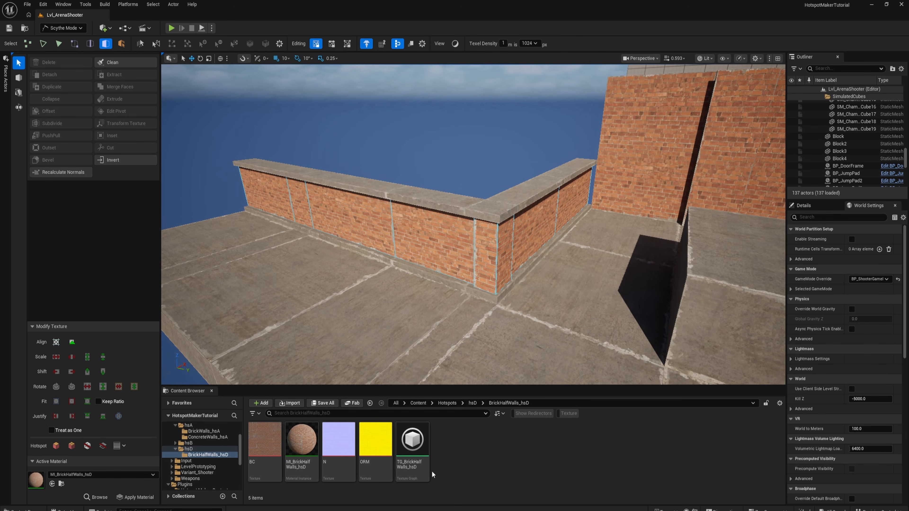
- Create a folder named BrickWalls_hsD inside the hsD hotspot folder
left_click(188, 449)
right_click(344, 446)
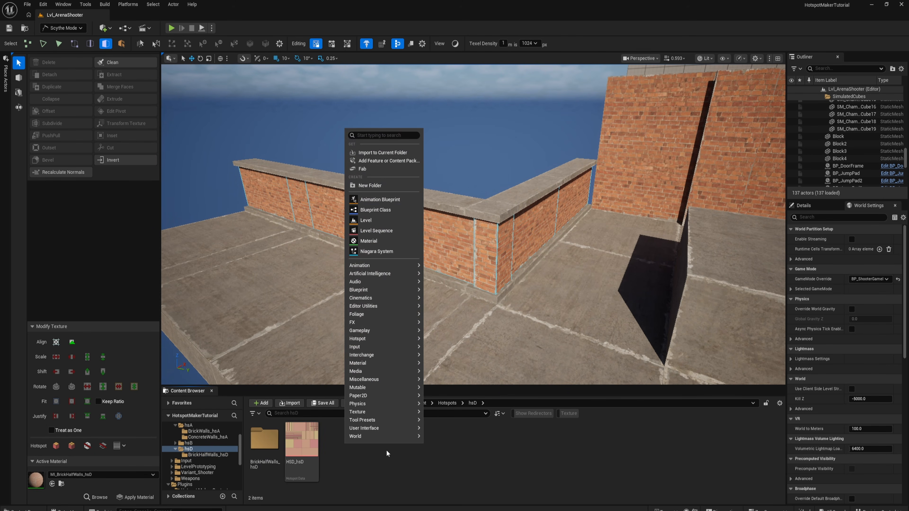
left_click(379, 184)
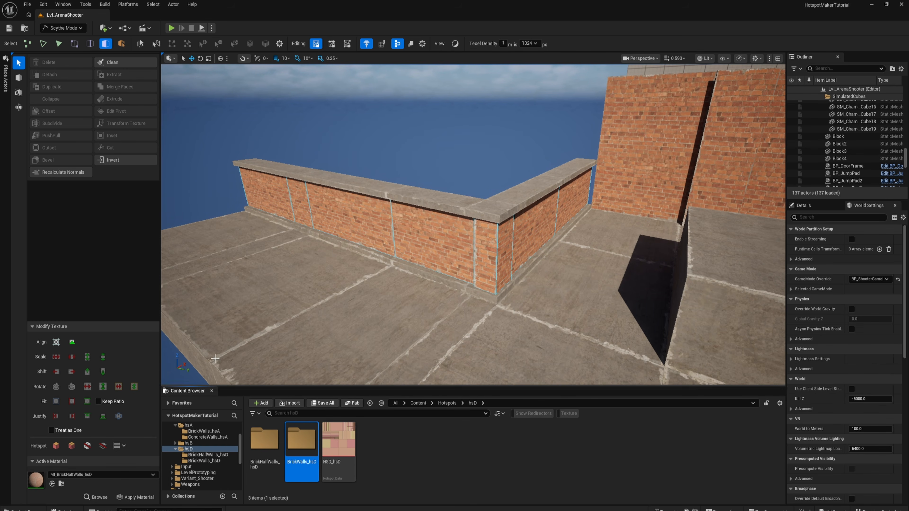
- Copy the material instance and texture graph from BrickHalfWalls_hsD into the BrickWalls_hsD folder
double_click(264, 440)
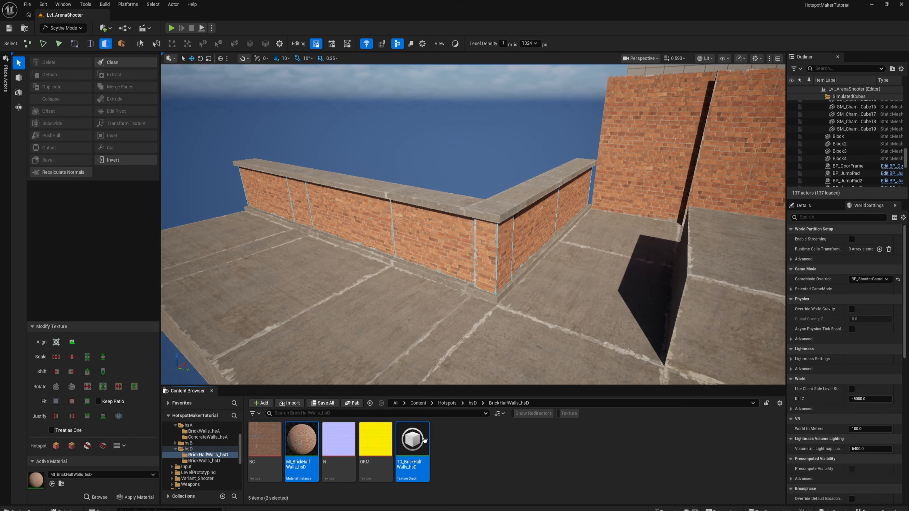
left_click(208, 461)
key("ctrl+v")
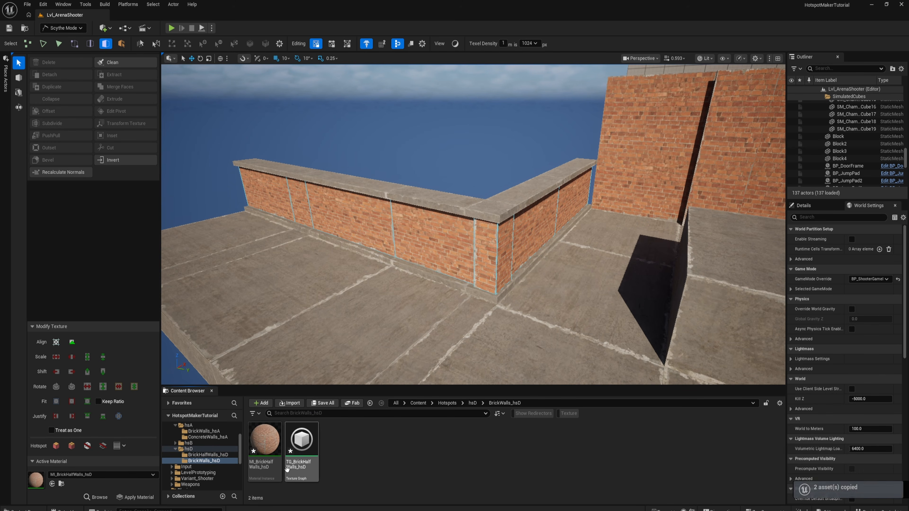
- Rename the copied assets to MI_BrickWalls_hsD and TG_BrickWalls_hsD
left_click(266, 452)
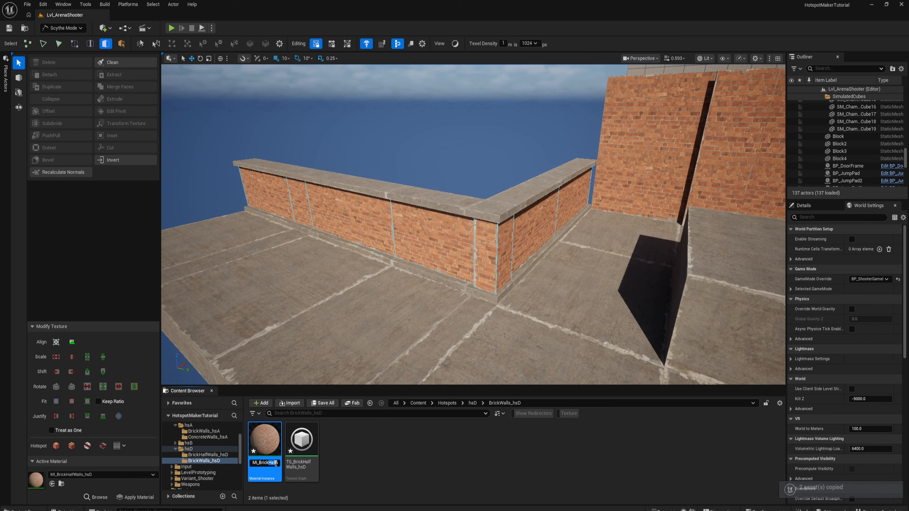
key("BackSpace")
left_click(304, 462)
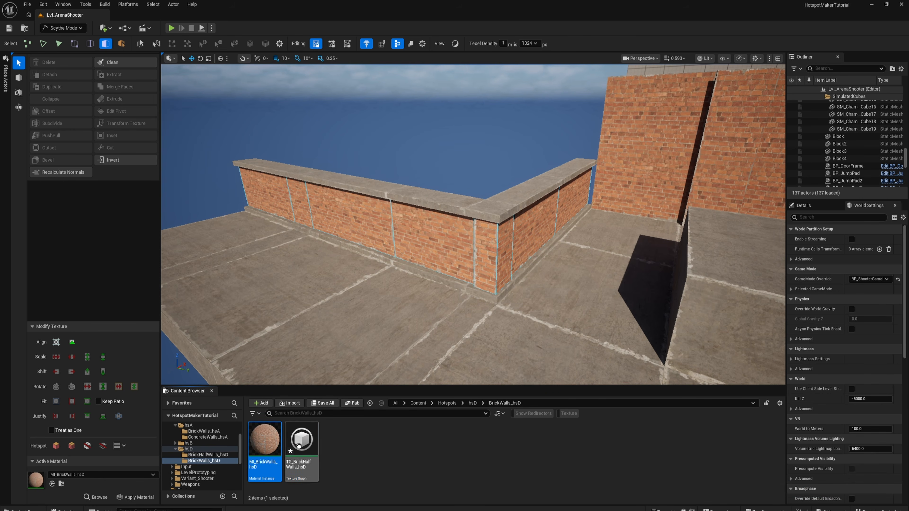
left_click(307, 465)
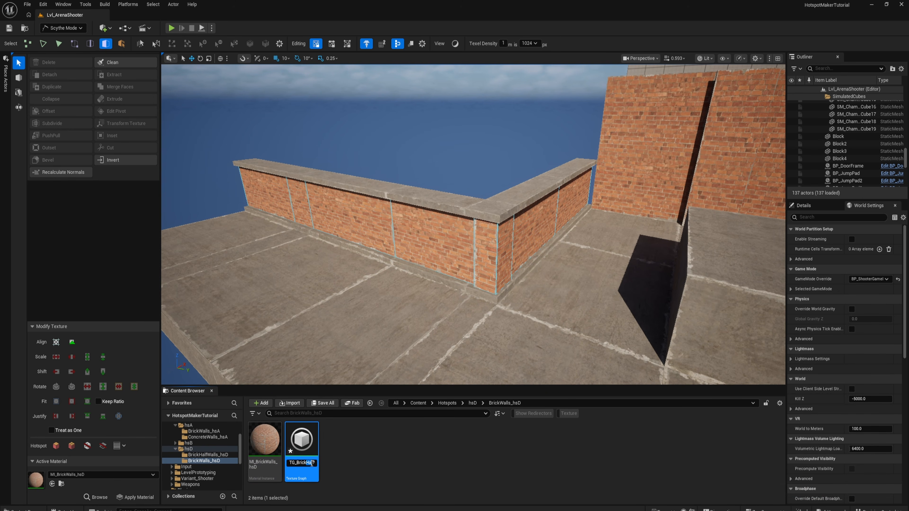
key("Return")
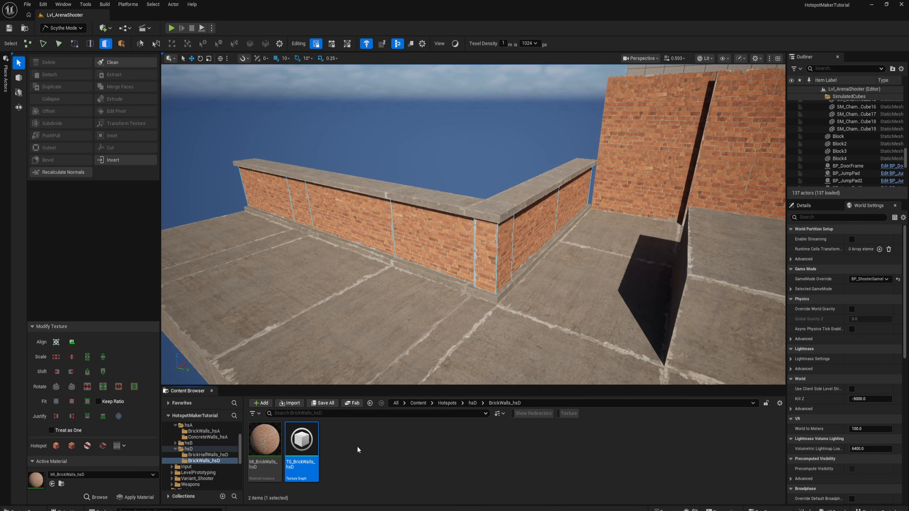
- Open TG_BrickWalls_hsD and set the path of its three output map nodes to /Game/Hotspots/hsD/BrickWalls_hsD
left_click(300, 444)
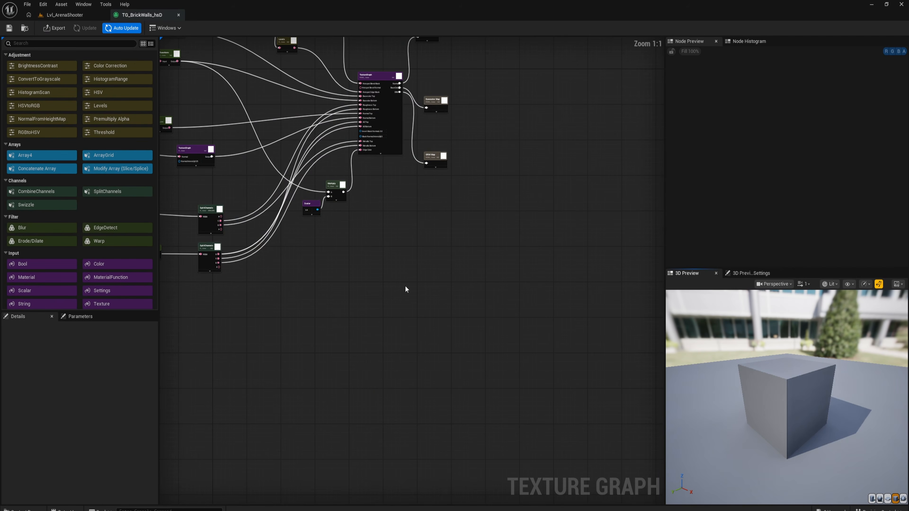
right_click_drag(505, 207, 377, 209)
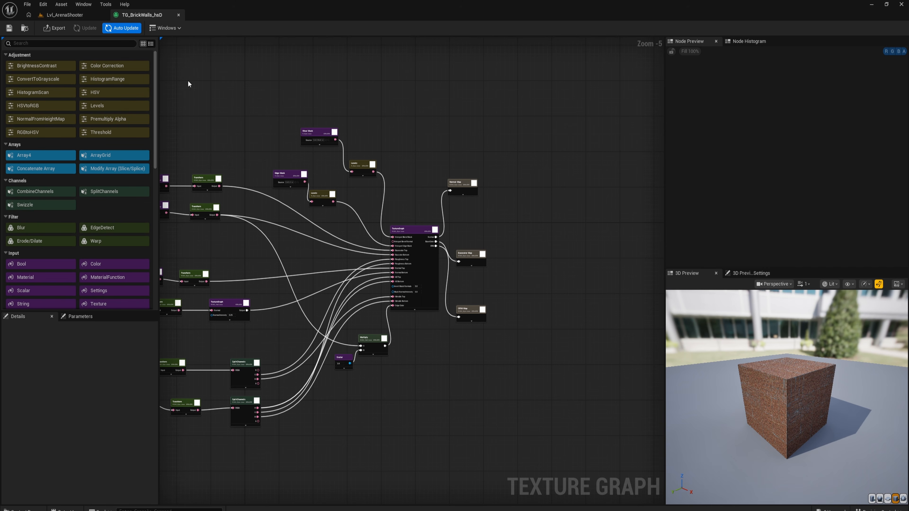
left_click(53, 15)
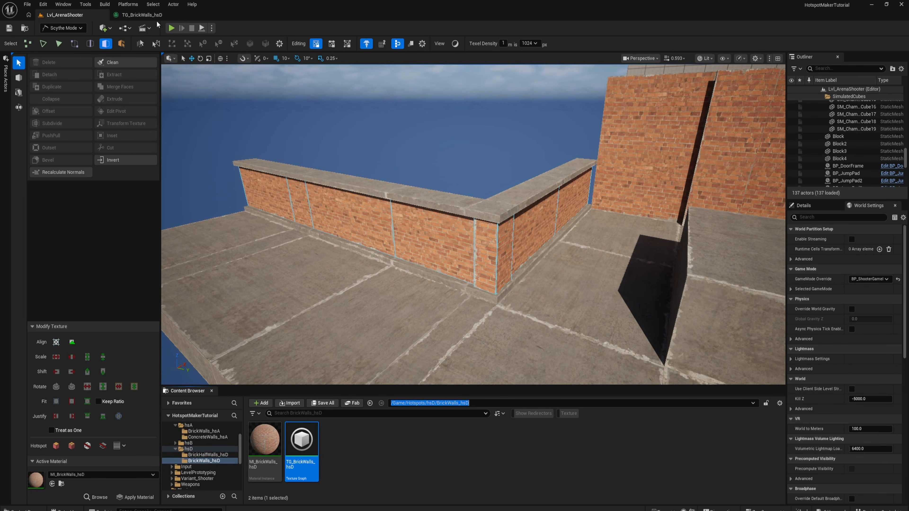
left_click(132, 16)
left_click_drag(457, 156, 526, 358)
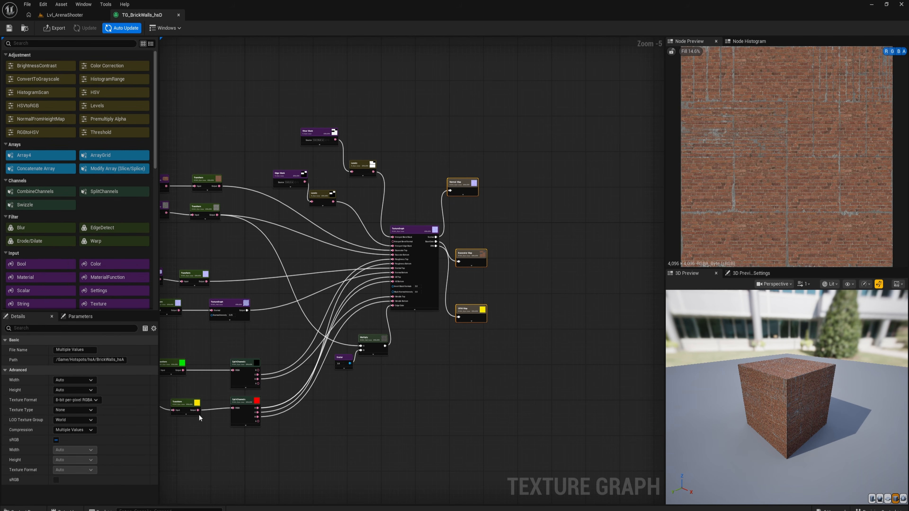
left_click(91, 360)
key("Return")
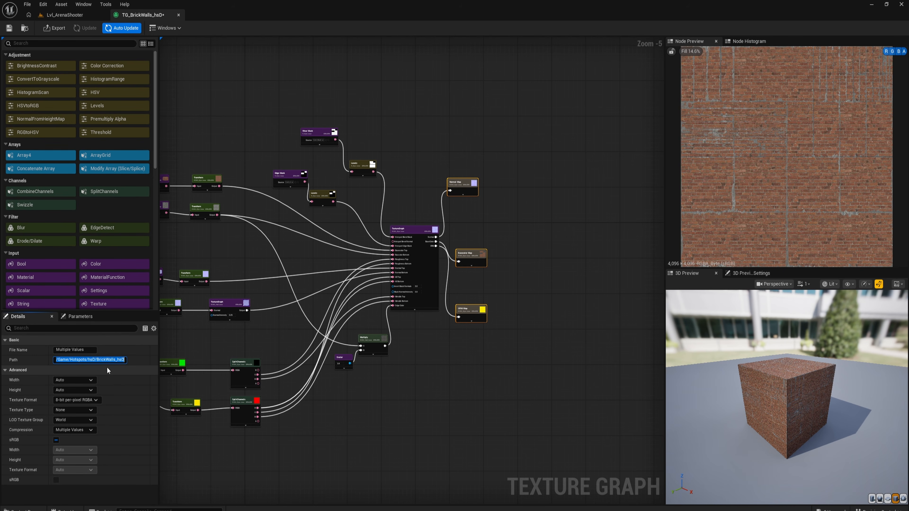
- Save the TG_BrickWalls_hsD texture graph and export its output nodes as the BC, N and ORM textures
left_click(353, 98)
scroll(385, 148, "up", 2)
right_click_drag(391, 165, 508, 155)
scroll(387, 180, "up", 3)
left_click(60, 15)
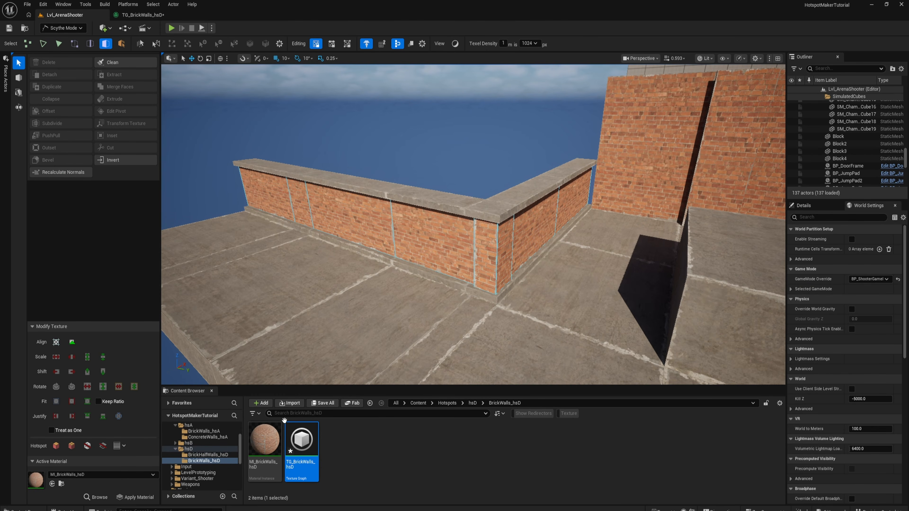
left_click(261, 443)
left_click(204, 151)
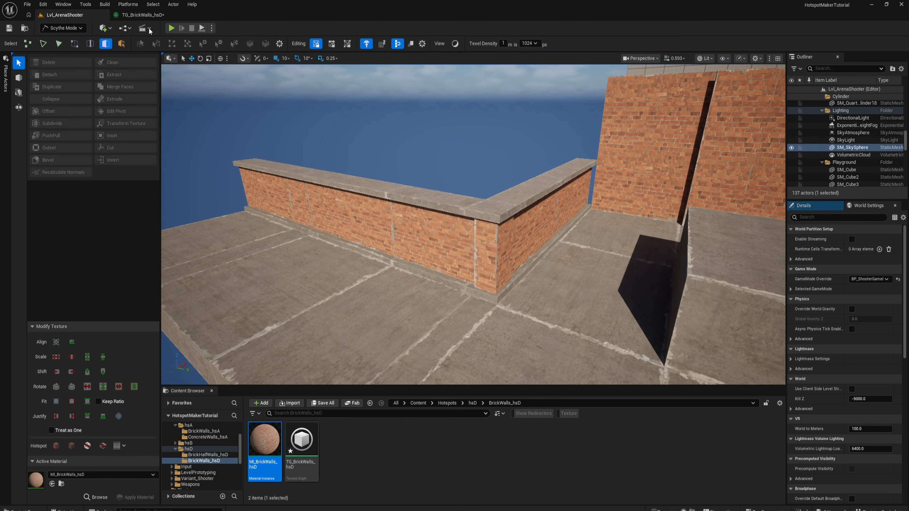
left_click(140, 15)
left_click(8, 29)
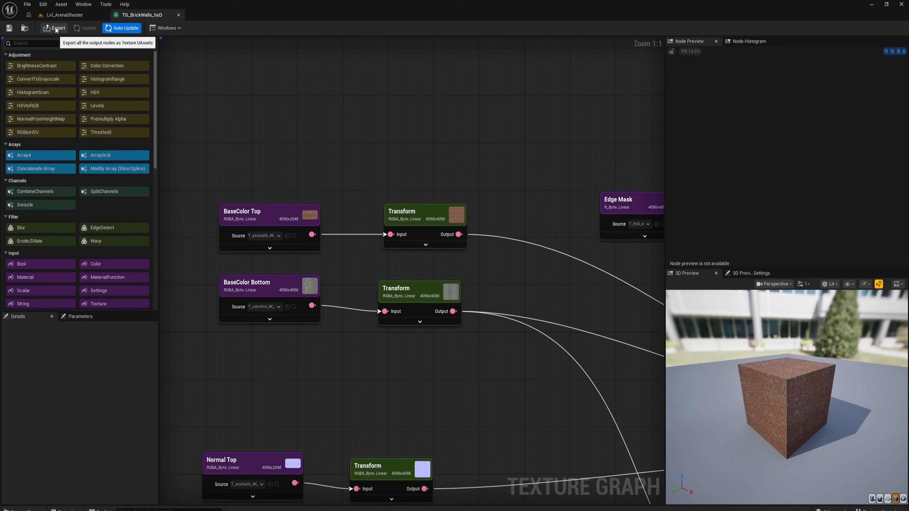
right_click_drag(477, 164, 314, 89)
scroll(313, 90, "down", 4)
right_click_drag(385, 276, 417, 305)
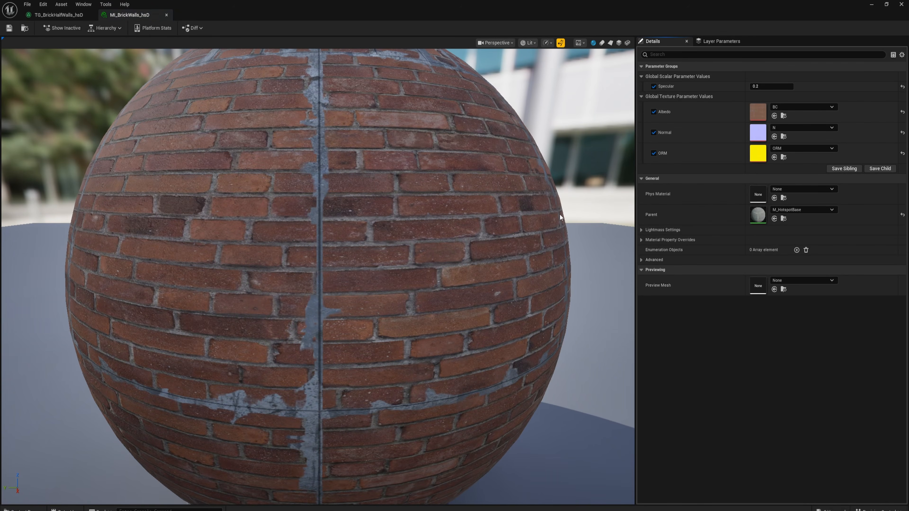
- Assign the new BC, N and ORM textures to Albedo, Normal and ORM in MI_BrickWalls_hsD, and save it
scroll(560, 217, "down", 5)
key("ctrl+space")
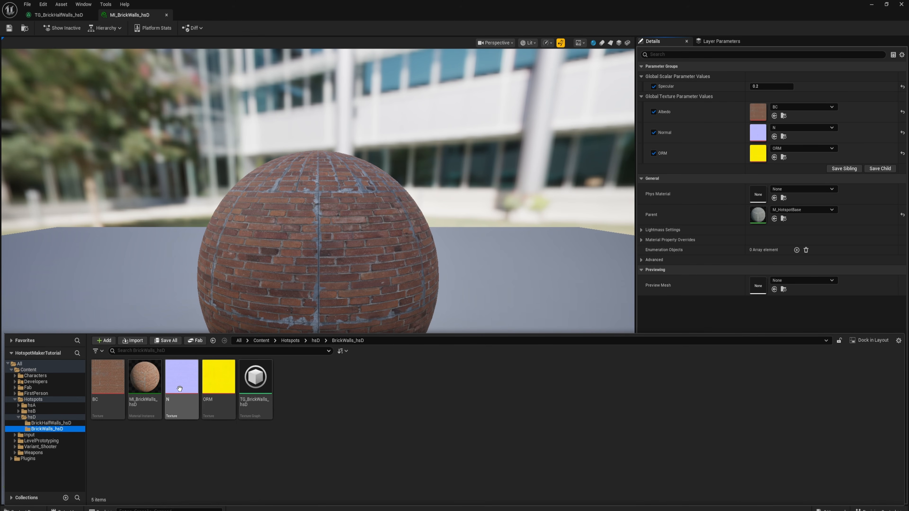
left_click_drag(107, 390, 760, 112)
key("ctrl+space")
left_click_drag(179, 380, 757, 133)
key("ctrl+space")
left_click_drag(219, 380, 758, 153)
left_click(8, 29)
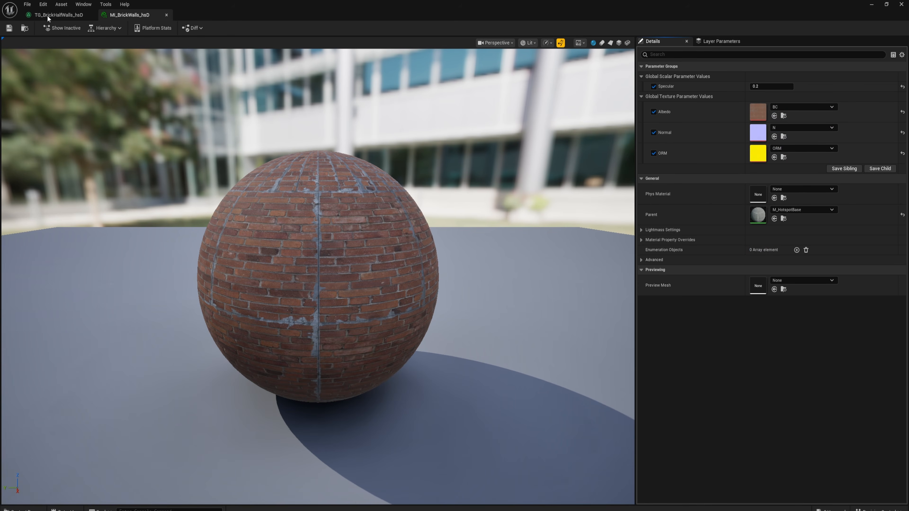
left_click(62, 15)
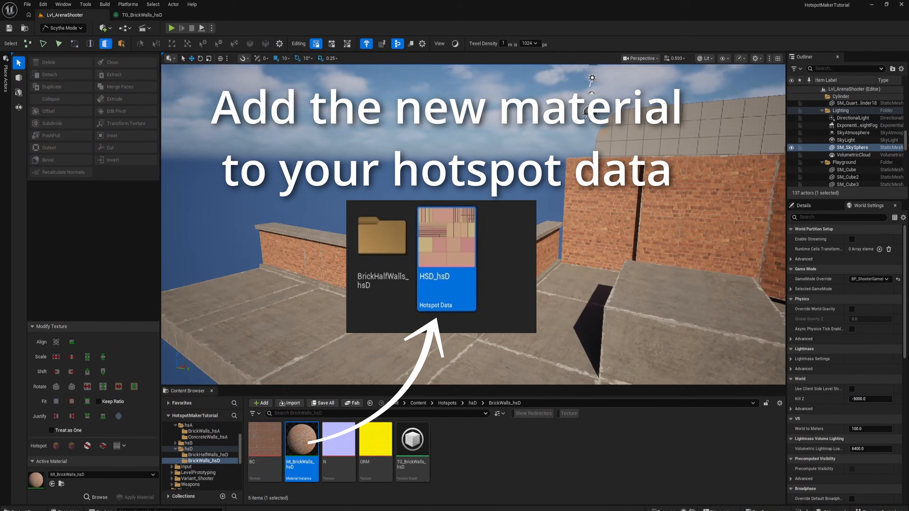
- Duplicate the tall brick wall mesh and move the copy to the opposite end of the half wall
right_click_drag(472, 229, 519, 254)
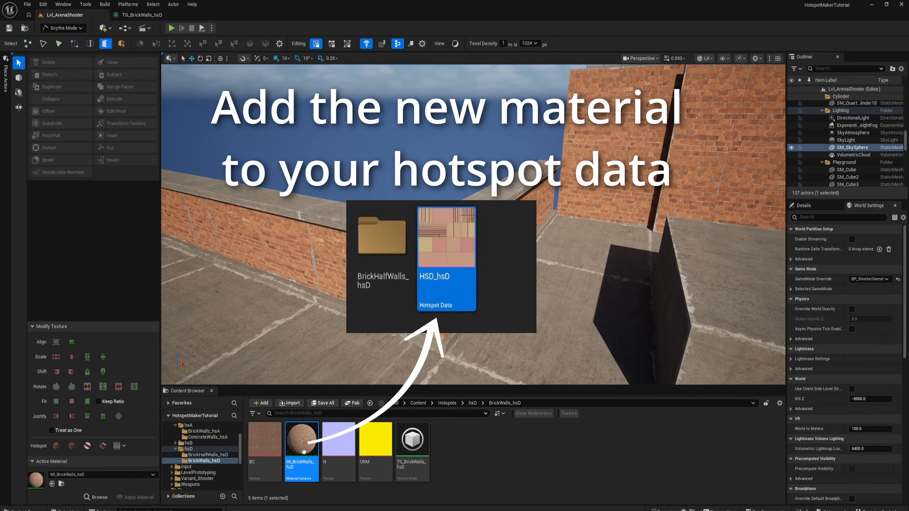
right_click_drag(397, 269, 519, 250)
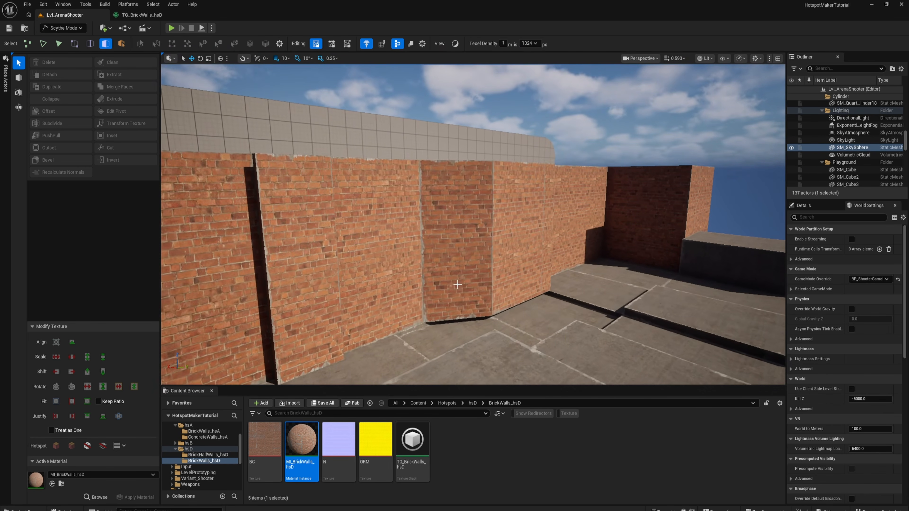
left_click(443, 240)
right_click_drag(443, 239, 476, 259)
left_click(431, 202)
right_click_drag(431, 203, 348, 182)
key("4")
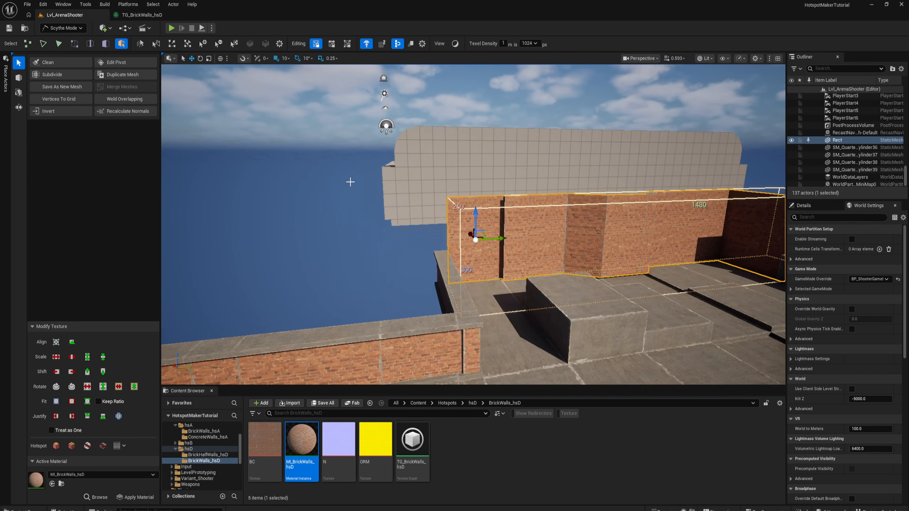
left_click(121, 77)
right_click_drag(429, 181, 425, 229)
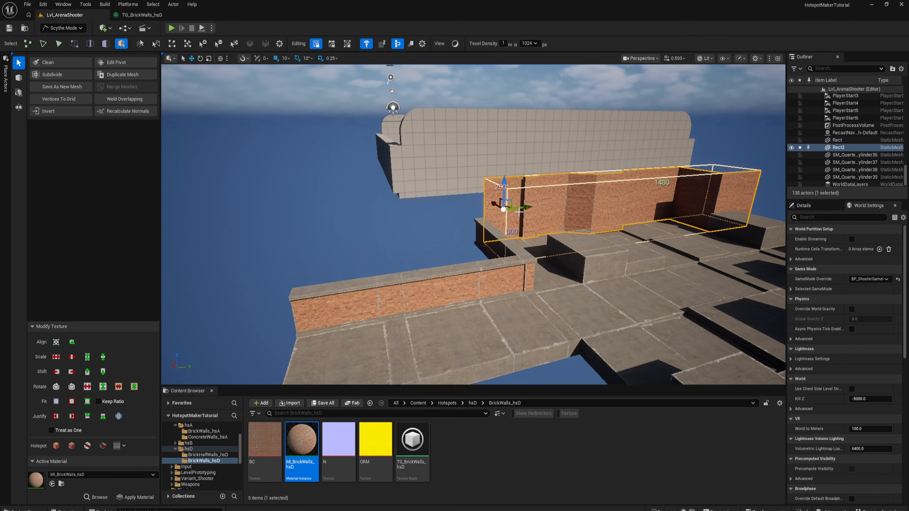
left_click_drag(460, 218, 221, 244)
right_click_drag(439, 211, 387, 220)
- Apply MI_BrickWalls_hsD to all faces of the duplicated wall and compare its brick scale with the half wall
key("3")
left_click(411, 189)
right_click_drag(411, 189, 343, 184)
double_click(411, 190)
right_click_drag(370, 251, 426, 229)
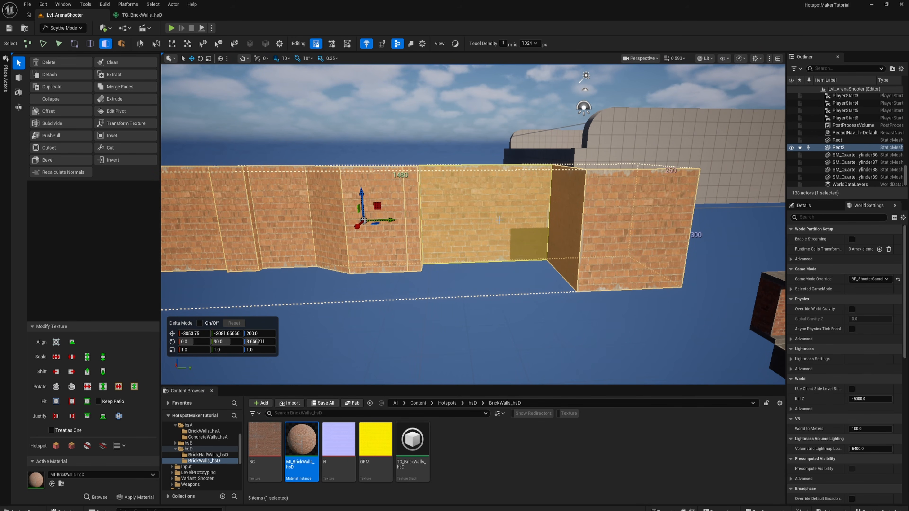
key("Escape")
right_click_drag(455, 213, 506, 283)
key("7")
left_click(472, 226)
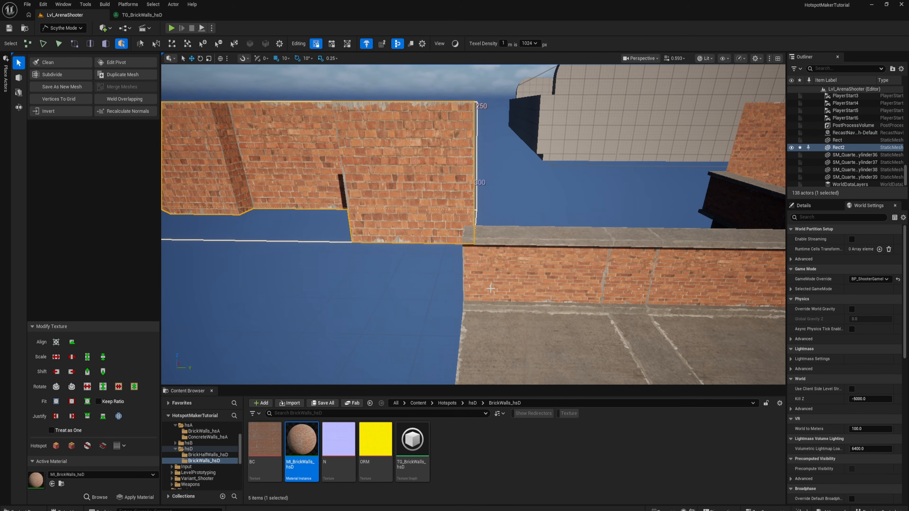
right_click_drag(506, 283, 473, 174)
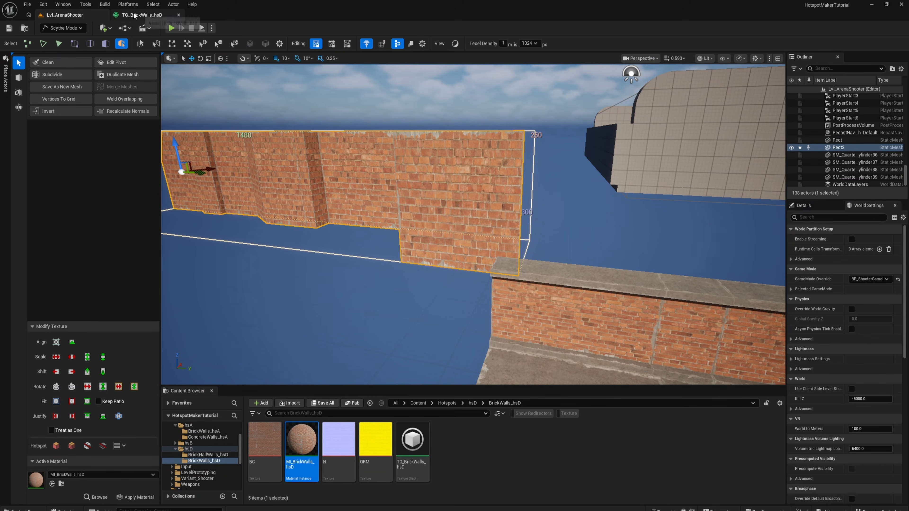
- Open TG_BrickWalls_hsD and set the BaseColor Top Transform node's repeat to 4.0 by 8.0
double_click(419, 443)
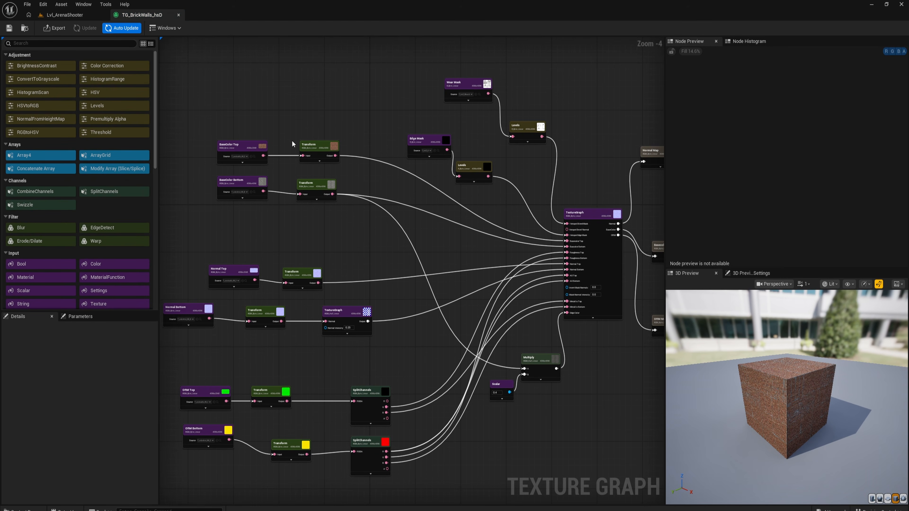
left_click(314, 149)
scroll(289, 93, "up", 3)
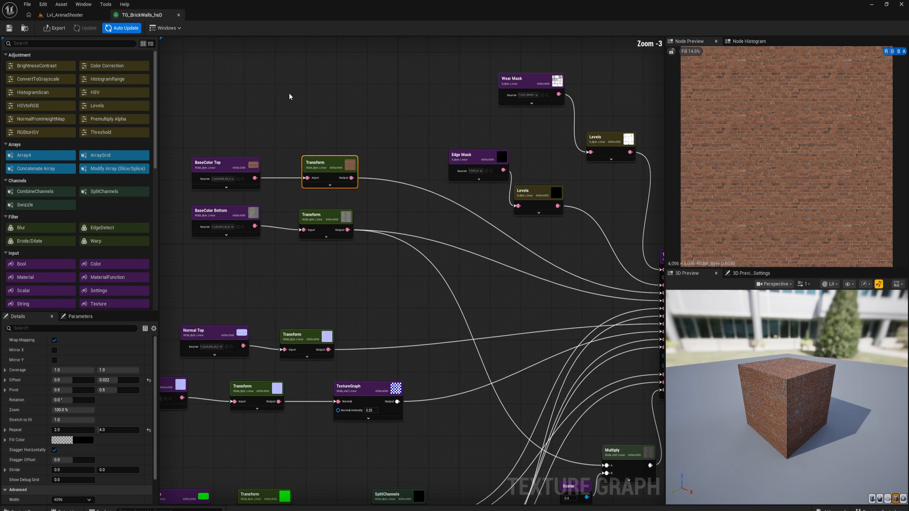
scroll(743, 152, "down", 1)
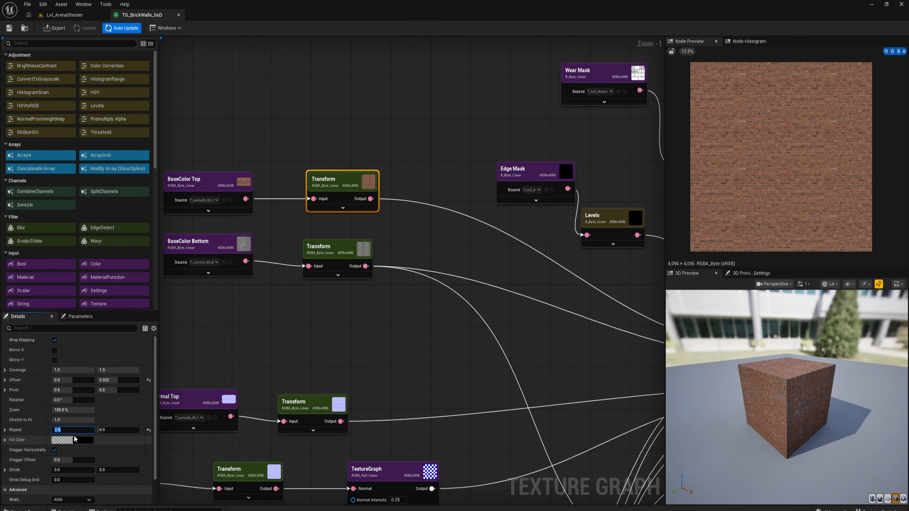
left_click(114, 430)
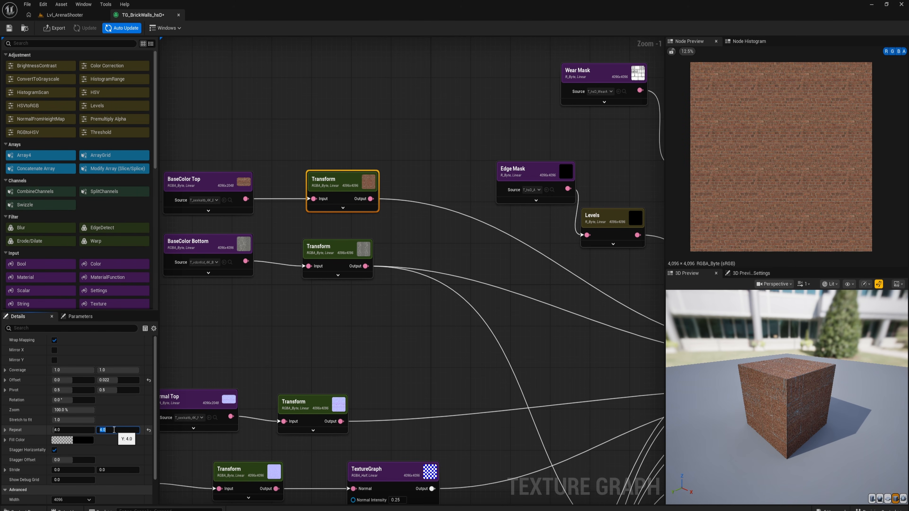
key("Return")
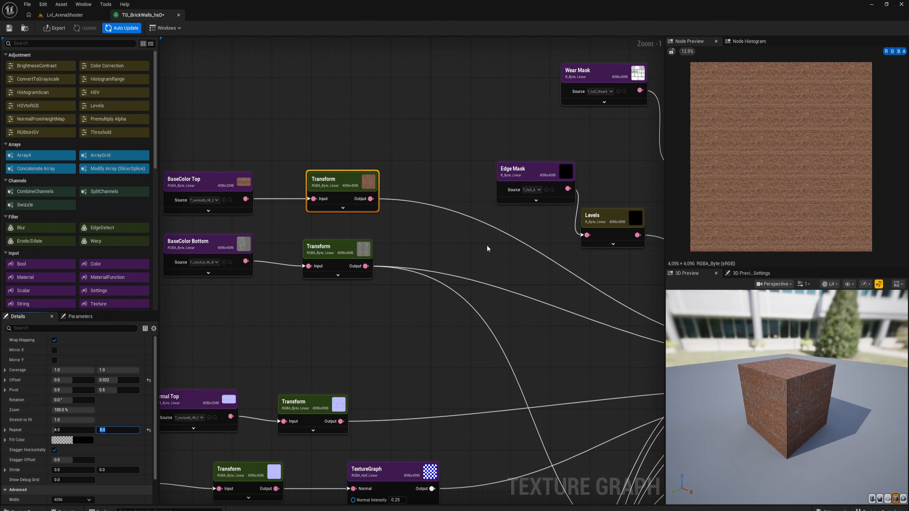
- Set the repeat of the Normal Top and ORM Top Transform nodes to 4.0 by 8.0
scroll(389, 270, "down", 3)
right_click_drag(378, 311, 394, 226)
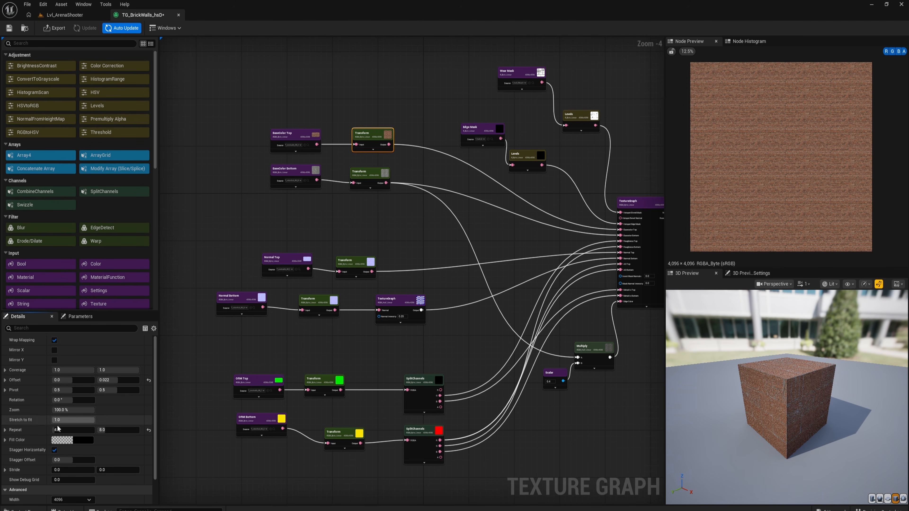
left_click(350, 268)
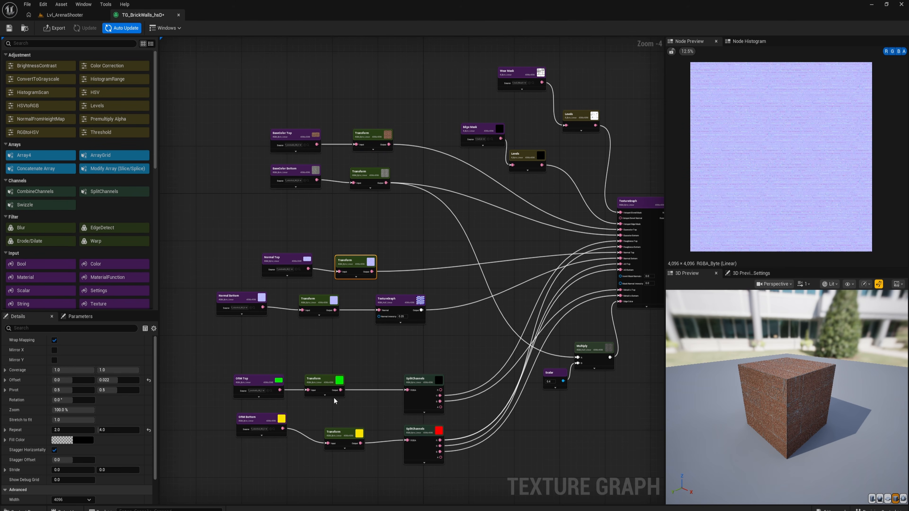
left_click(316, 382)
left_click(18, 430, "shift")
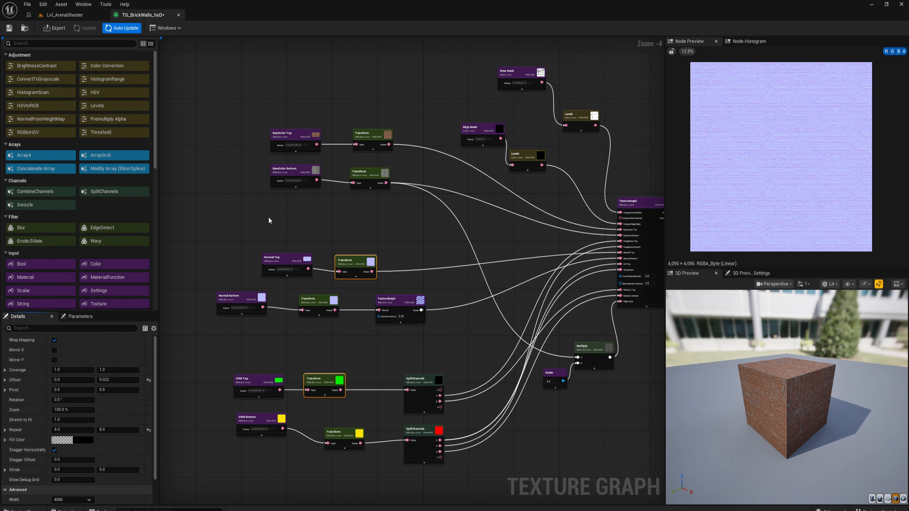
left_click(372, 206)
- Save the texture graph and export its Basecolor, Normal and ORM maps
right_click_drag(373, 205, 229, 225)
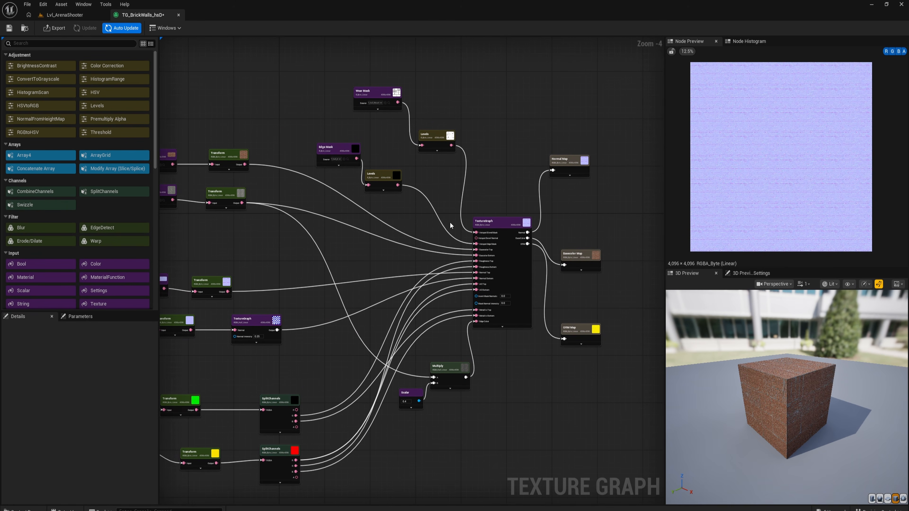
left_click(586, 264)
left_click(339, 228)
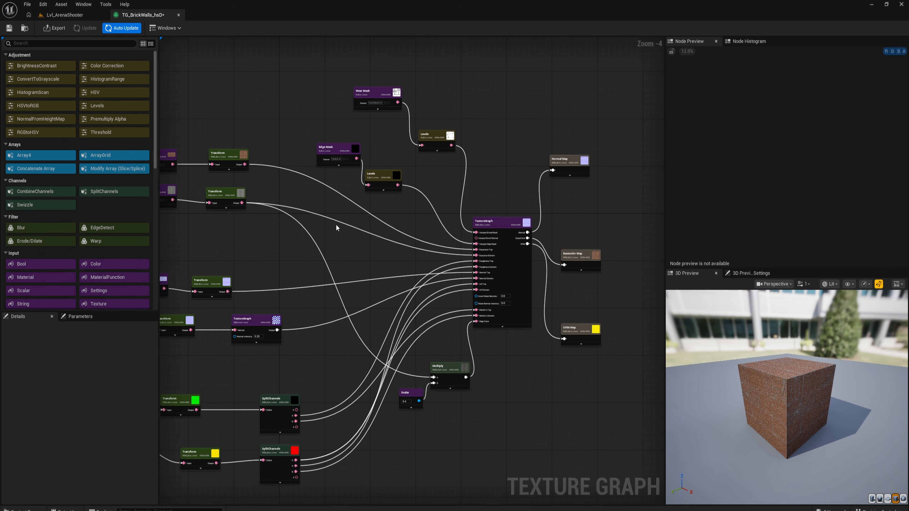
left_click(53, 28)
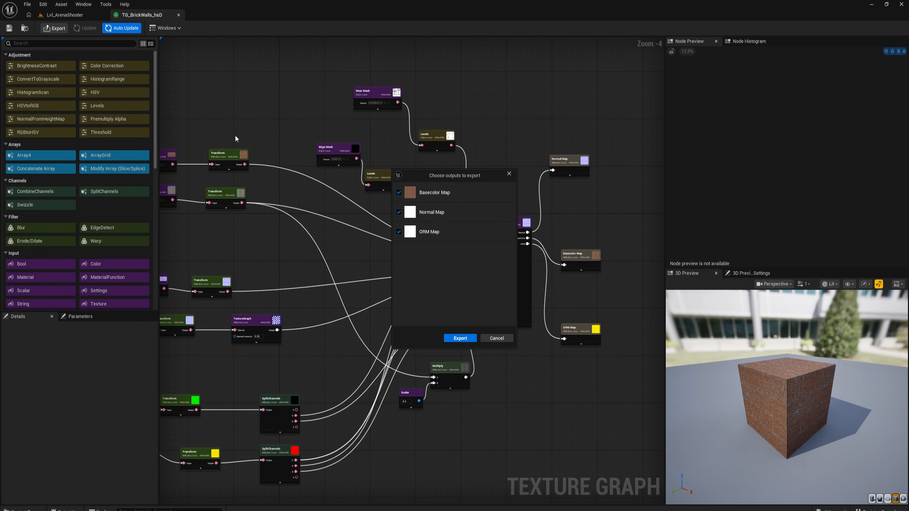
left_click(460, 338)
- Switch to the Lvl_ArenaShooter level and examine the tall walls' brick scale and how the brick rows meet the wall edges
left_click(64, 15)
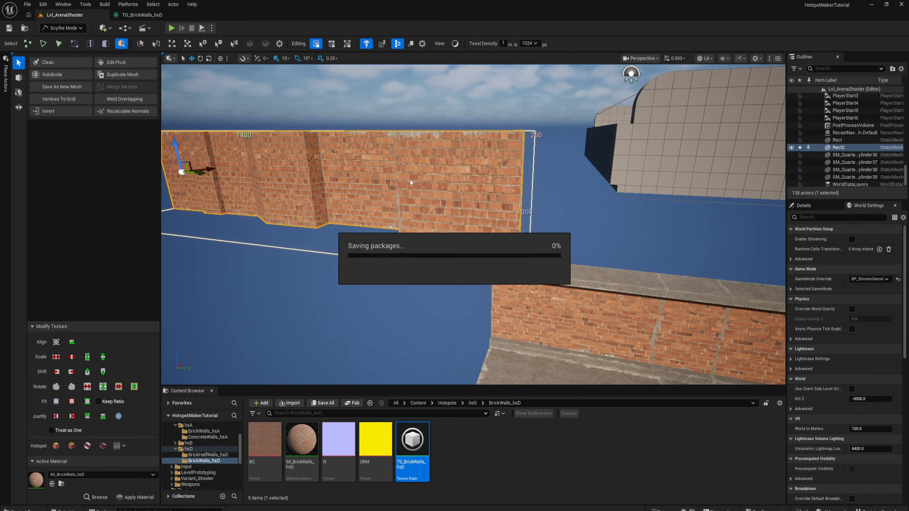
key("w")
mouse_move(402, 182)
right_mouse_down()
mouse_move(372, 170)
mouse_move(397, 182)
right_mouse_up()
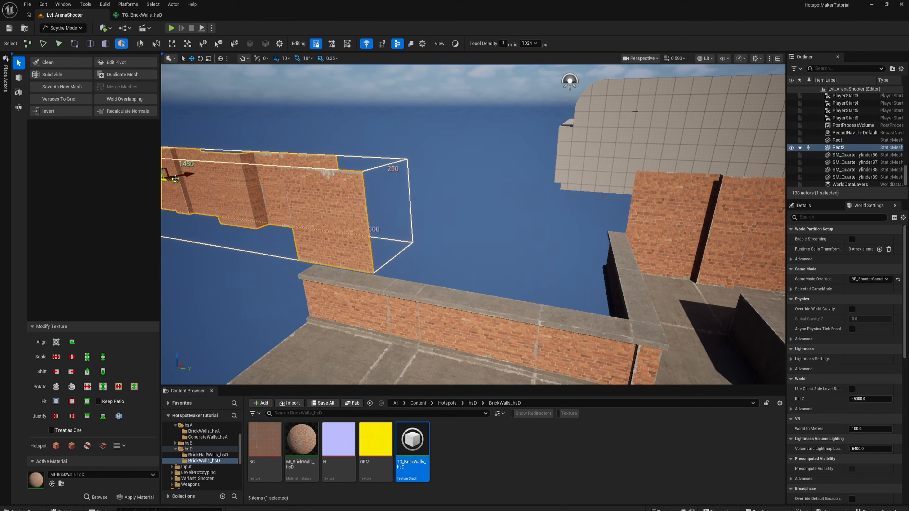
left_click_drag(176, 179, 282, 217)
key("d")
right_click_drag(282, 217, 275, 223)
left_click_drag(286, 169, 339, 163)
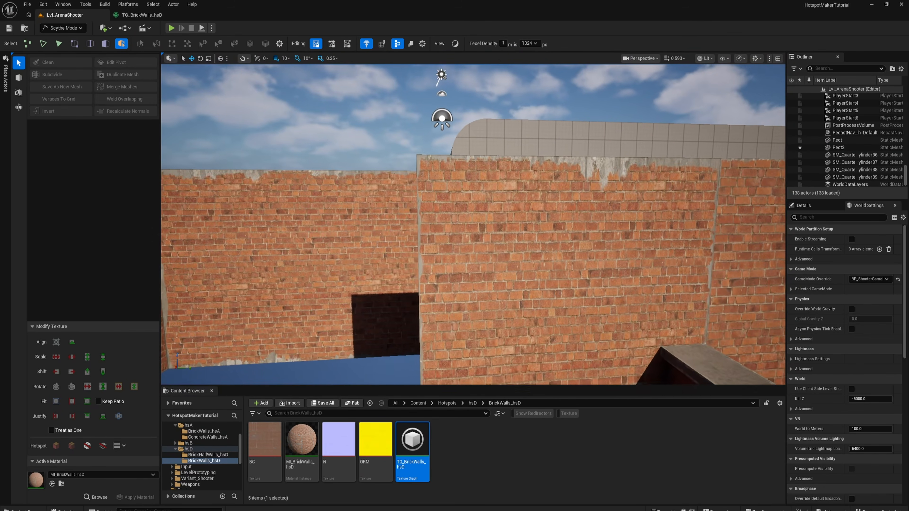
right_click_drag(473, 225, 484, 226)
key("w")
key("s")
key("w")
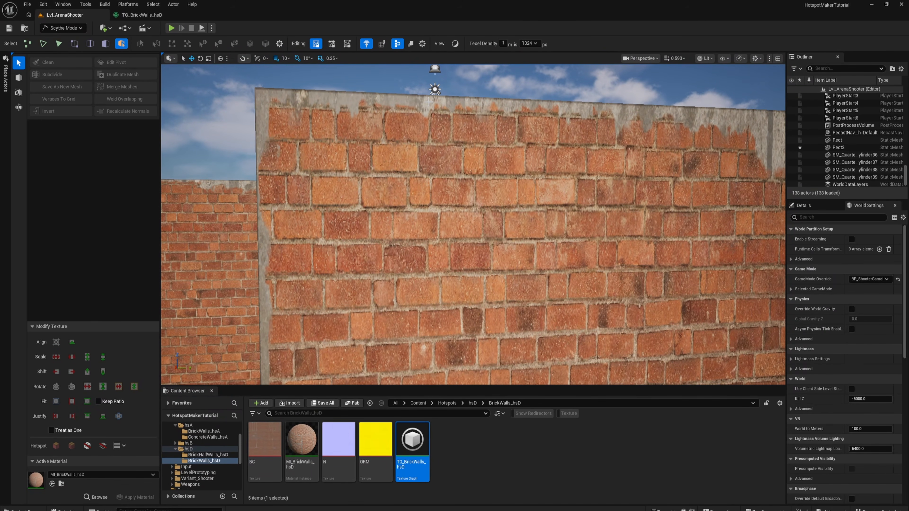
right_click_drag(498, 106, 498, 106)
- Set the vertical offset to 0.011 on the BaseColor Top, Normal Top and ORM Top Transform nodes in TG_BrickWalls_hsD, and check the preview
left_click(159, 16)
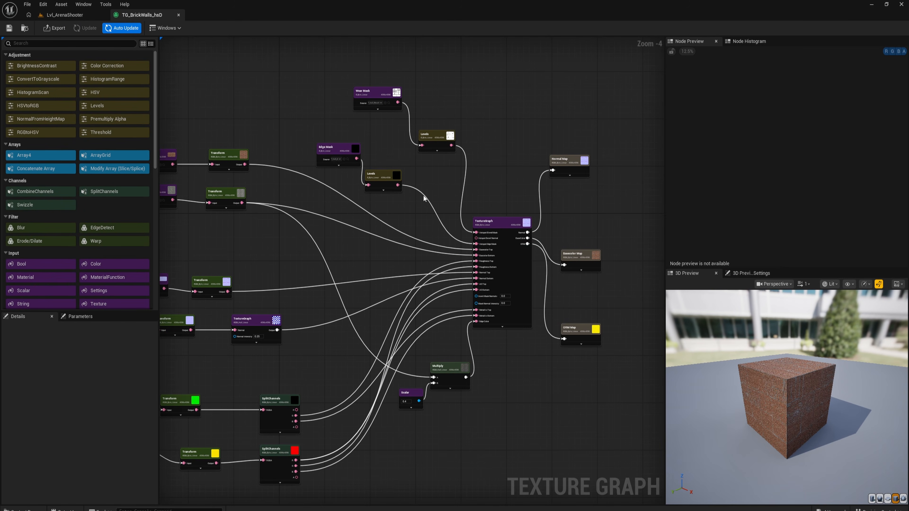
left_click(229, 155)
scroll(702, 63, "up", 10)
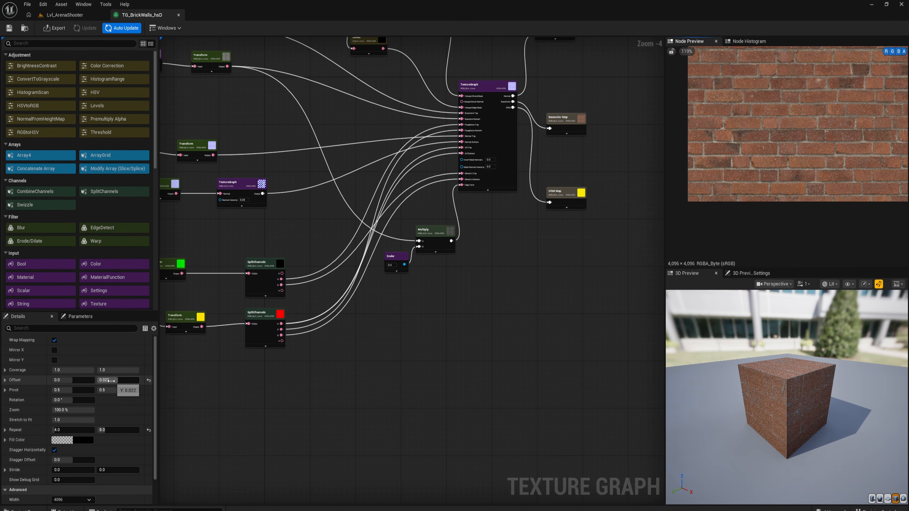
right_click_drag(237, 180, 359, 270)
left_click(312, 239)
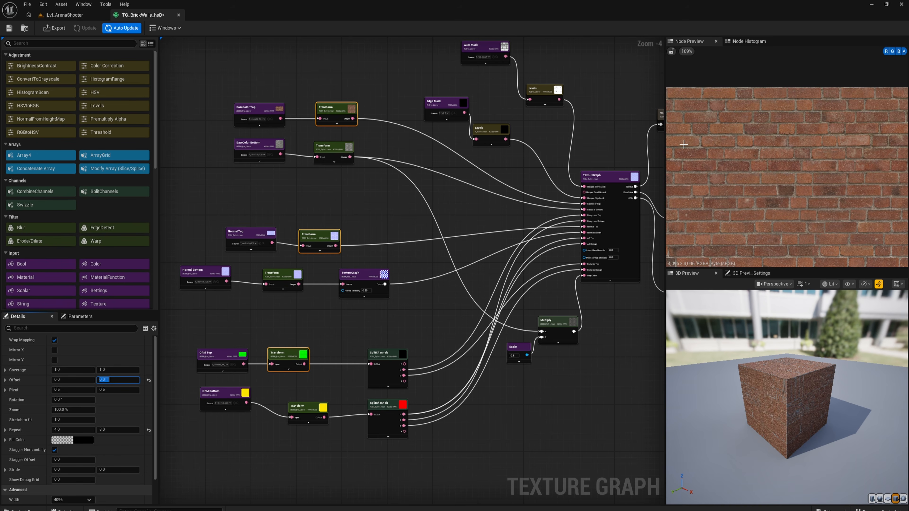
scroll(780, 201, "down", 6)
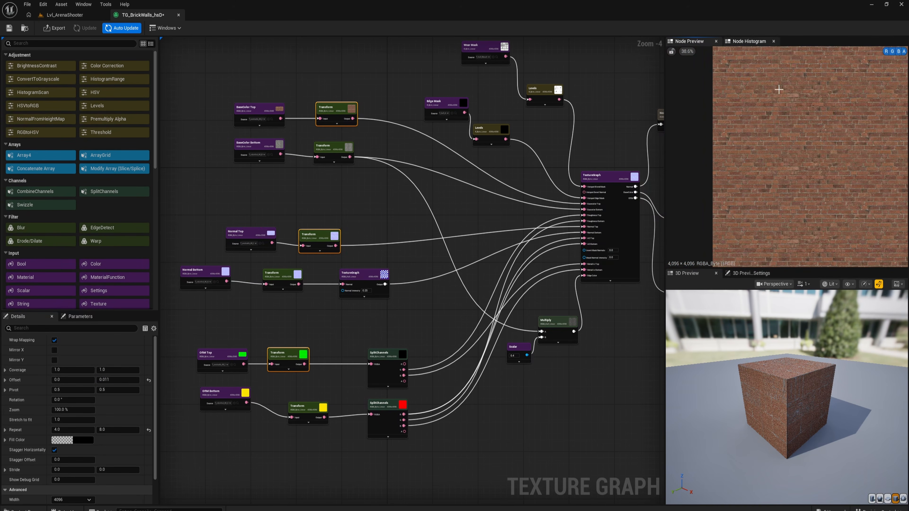
scroll(753, 173, "up", 8)
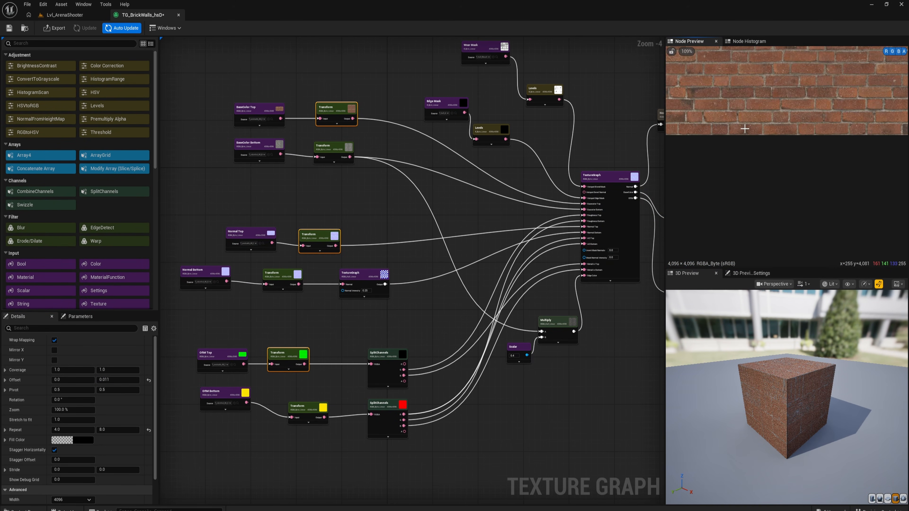
- Save TG_BrickWalls_hsD and re-export the Basecolor, Normal and ORM maps with the adjusted brick offset
left_click(10, 29)
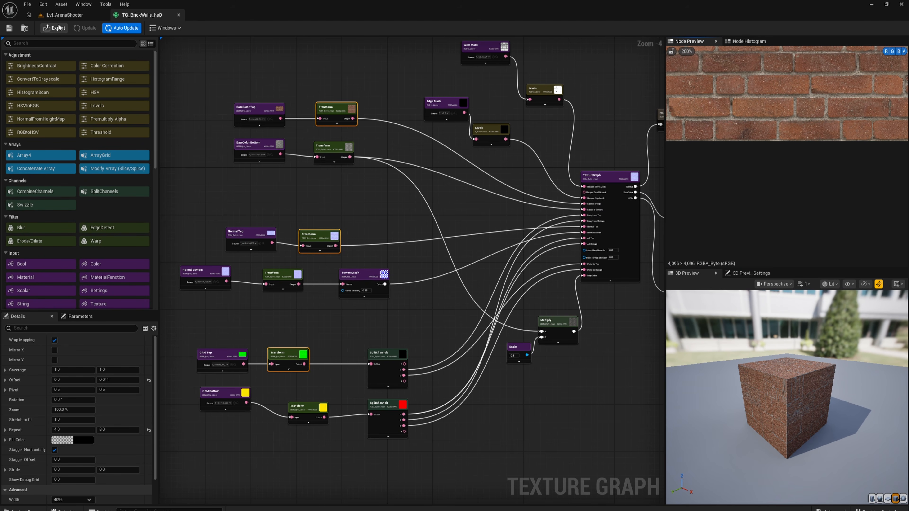
left_click(55, 28)
left_click(460, 338)
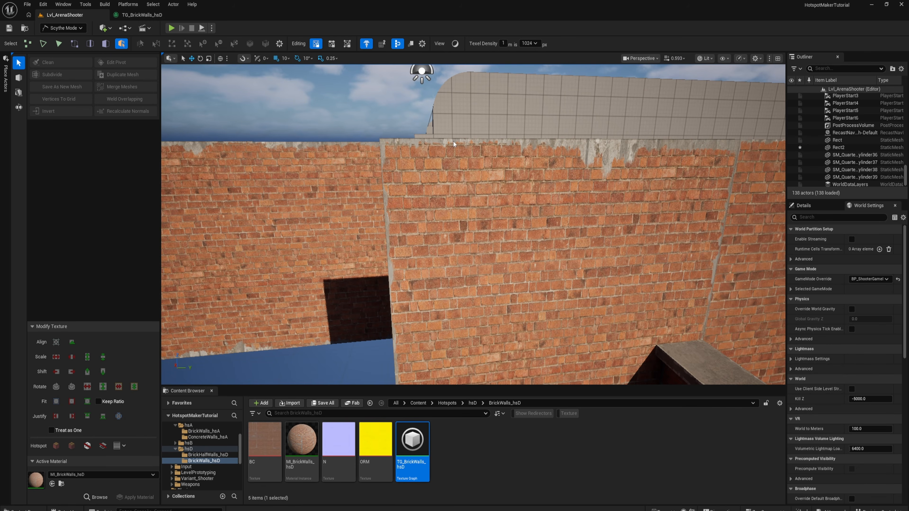
- Examine the brick rows, seams and edges of the tall walls in the level from several distances
right_click_drag(470, 150, 476, 133)
key("d")
right_click_drag(591, 188, 582, 209)
key("w")
key("a")
key("s")
key("s")
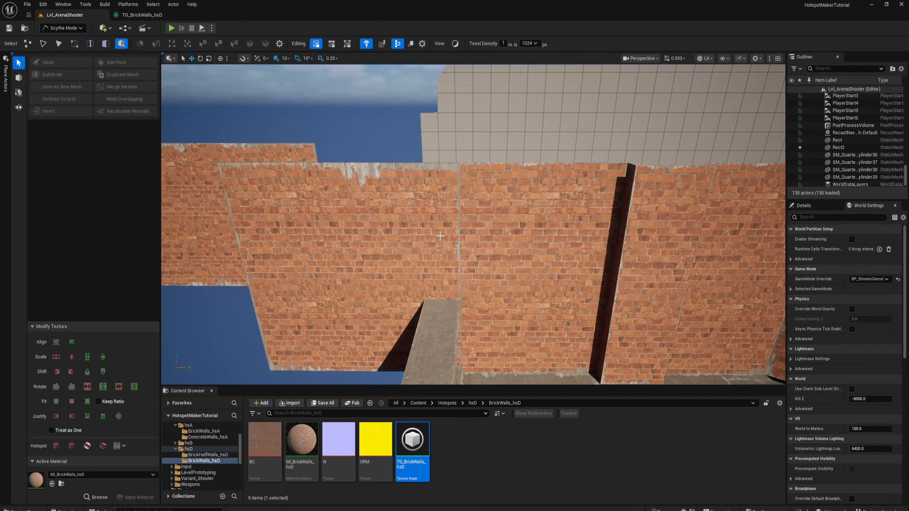
right_click_drag(541, 187, 566, 186)
key("w")
key("w")
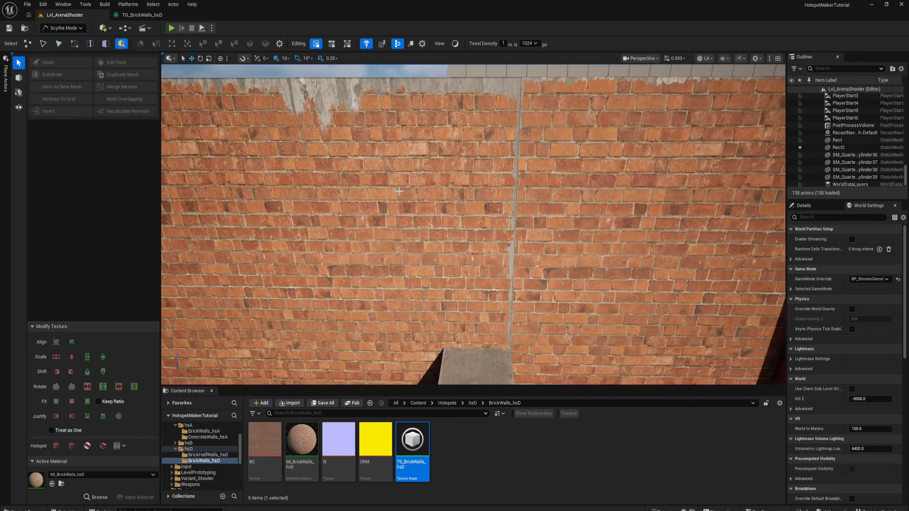
key("d")
left_click(321, 403)
left_click(503, 348)
mouse_move(503, 304)
right_mouse_down()
mouse_move(461, 303)
mouse_move(491, 304)
right_mouse_up()
key("s")
key("w")
key("a")
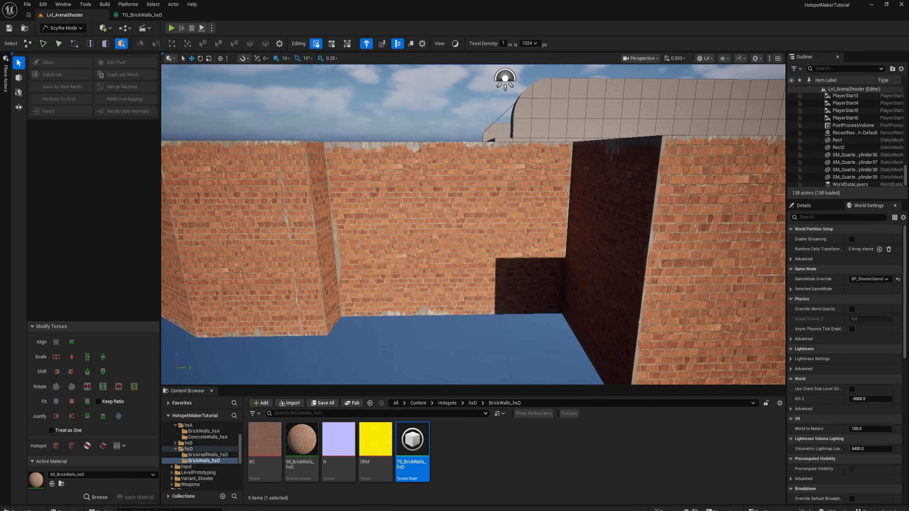
- Select all faces of the recessed tall brick wall and set the texel density to 512 px per metre
left_click(444, 222)
right_click_drag(443, 221, 483, 222)
key("3")
left_click(432, 208)
key("d")
right_click_drag(432, 208, 404, 218)
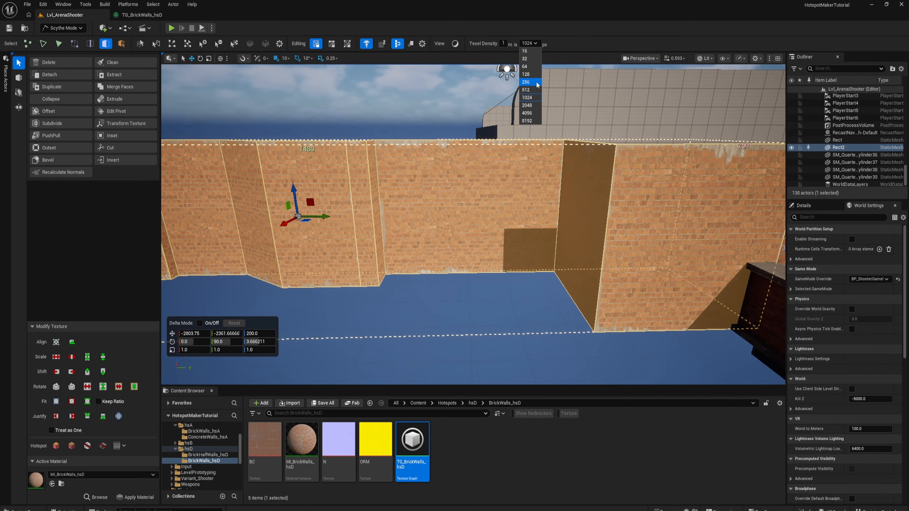
right_click_drag(404, 218, 422, 212)
key("d")
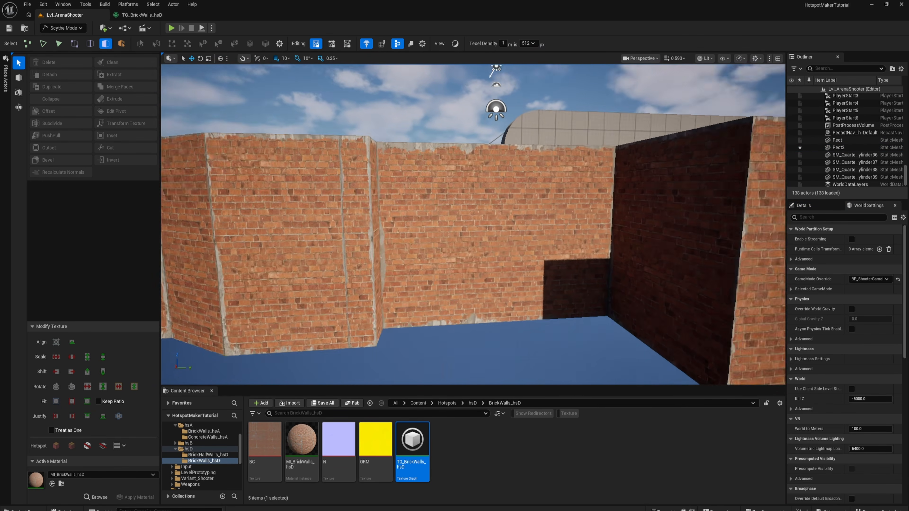
- Examine the tall wall's brick texture up close in a full-screen viewport, and compare it with the adjoining half wall
key("w")
right_click_drag(473, 224, 393, 234)
key("w")
key("w")
key("d")
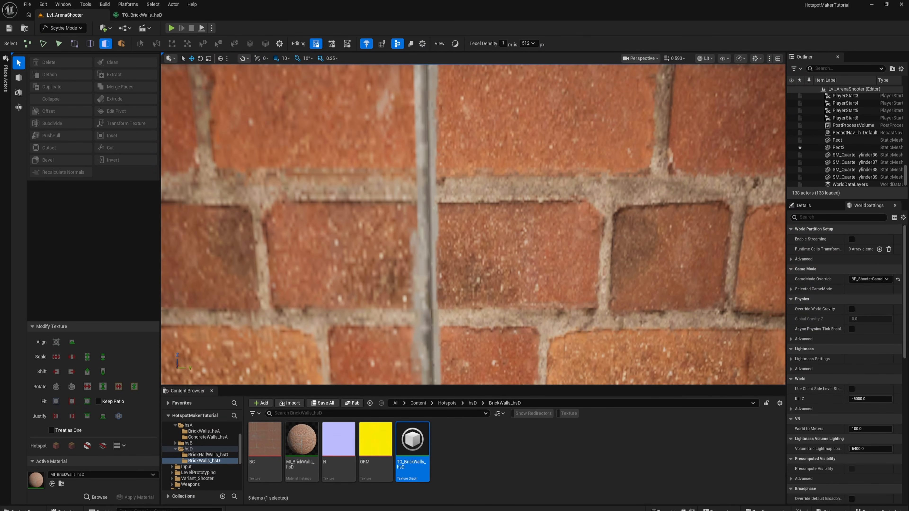
key("F11")
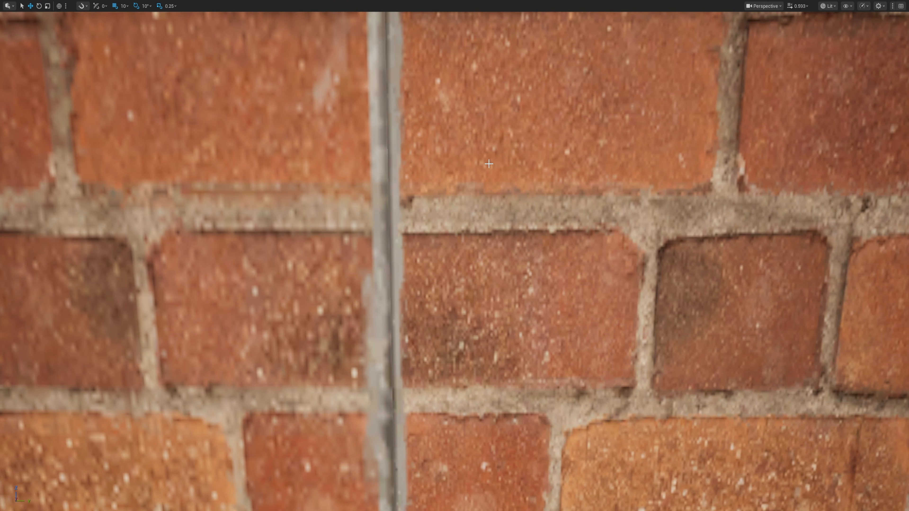
key("s")
right_click_drag(456, 239, 432, 214)
key("F11")
key("a")
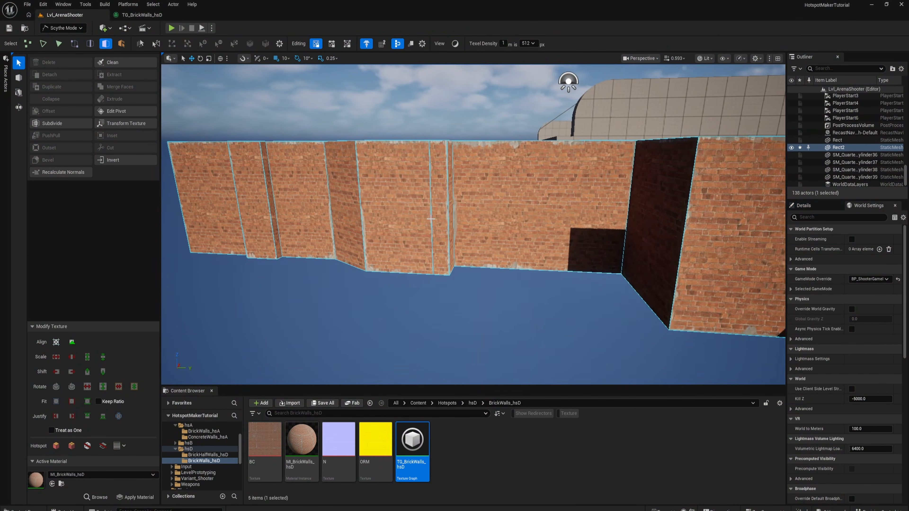
key("d")
right_click_drag(304, 189, 401, 200)
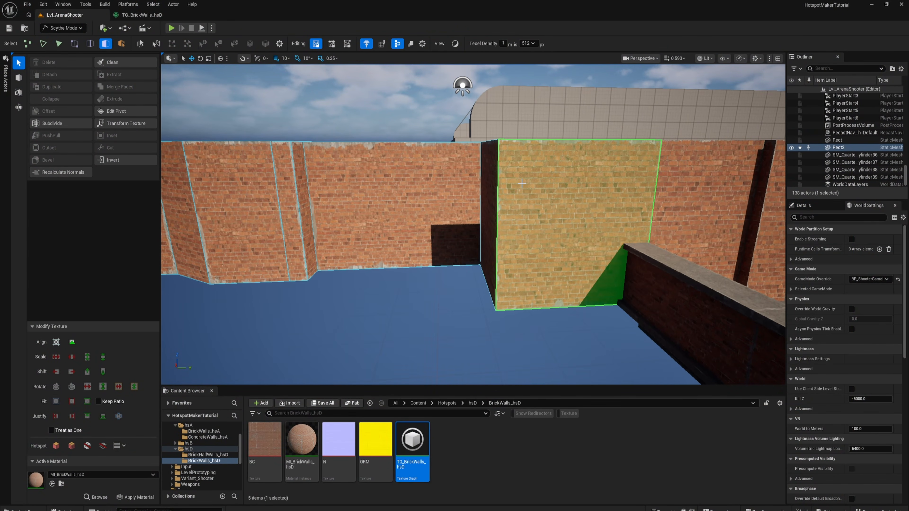
key("d")
right_click_drag(524, 183, 568, 205)
left_click(492, 203)
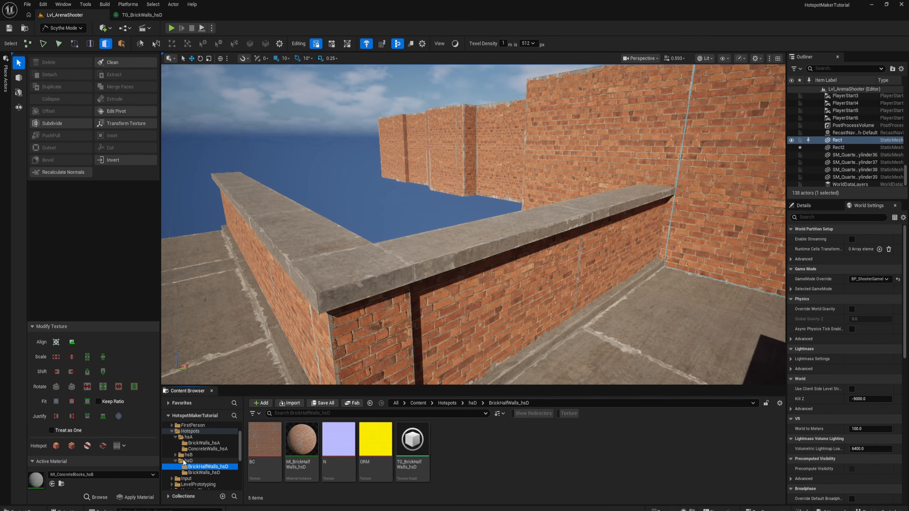
- Create a folder named ConcretWalls_hsD inside the hsD hotspots folder
left_click(183, 462)
right_click(446, 438)
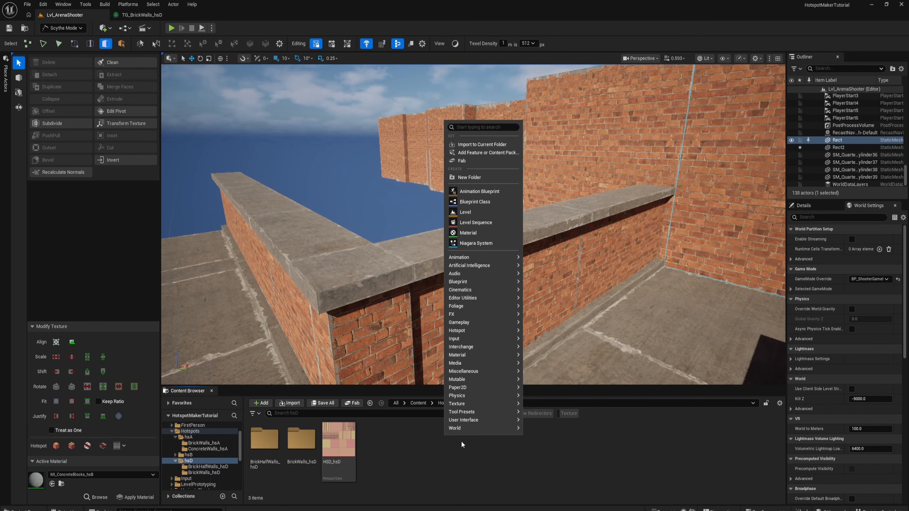
left_click(471, 177)
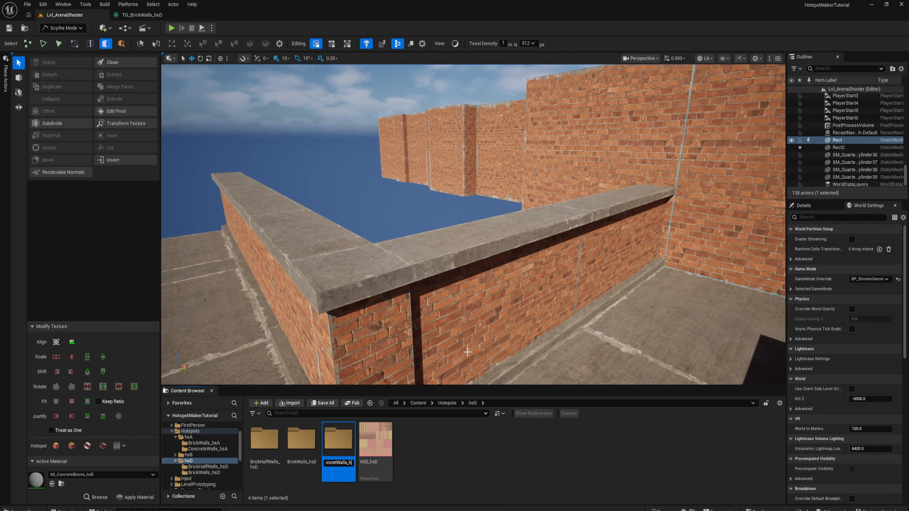
type("D")
key("Return")
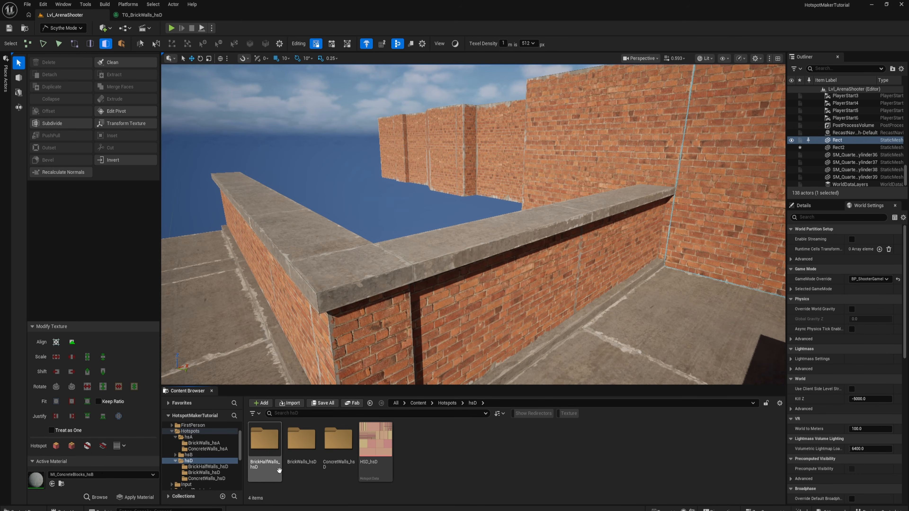
- Open TG_BrickWalls_hsD from the BrickWalls_hsD folder in the Texture Graph Exporter and enlarge the exporter window
left_click(338, 444)
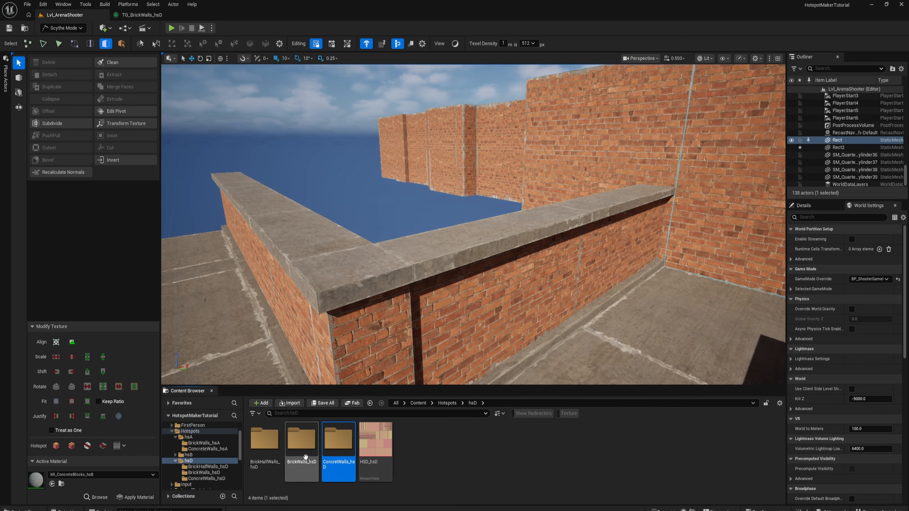
double_click(301, 441)
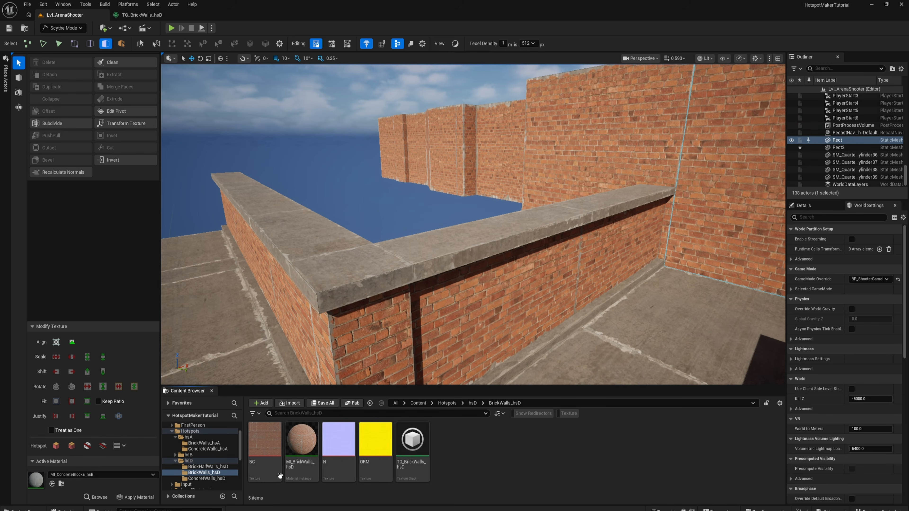
right_click(413, 444)
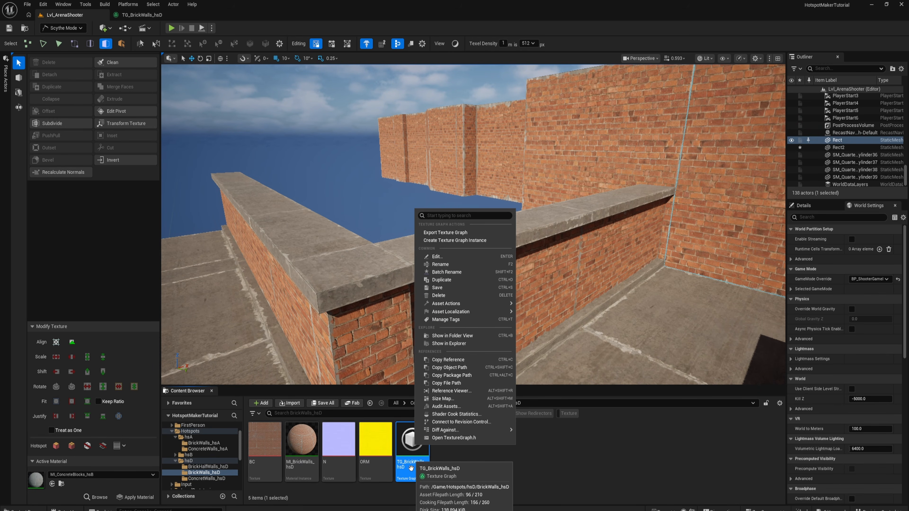
left_click(447, 233)
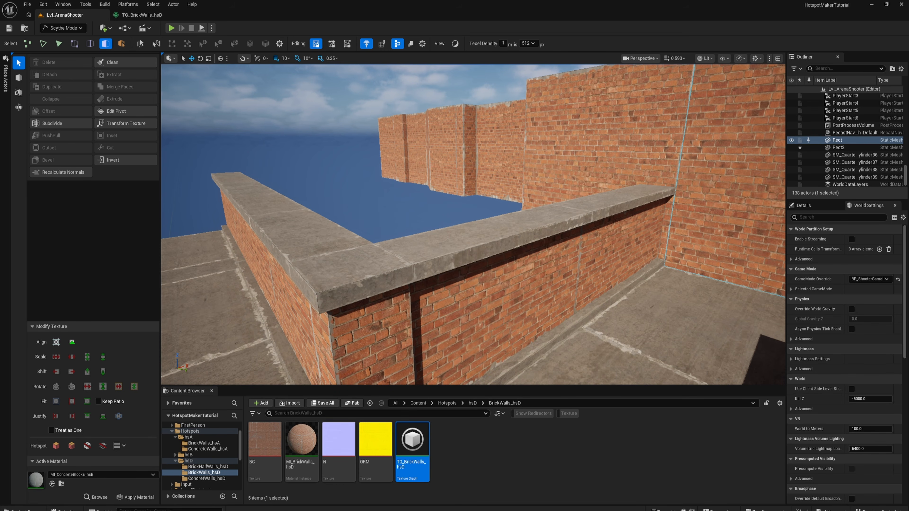
left_click_drag(908, 41, 331, 1)
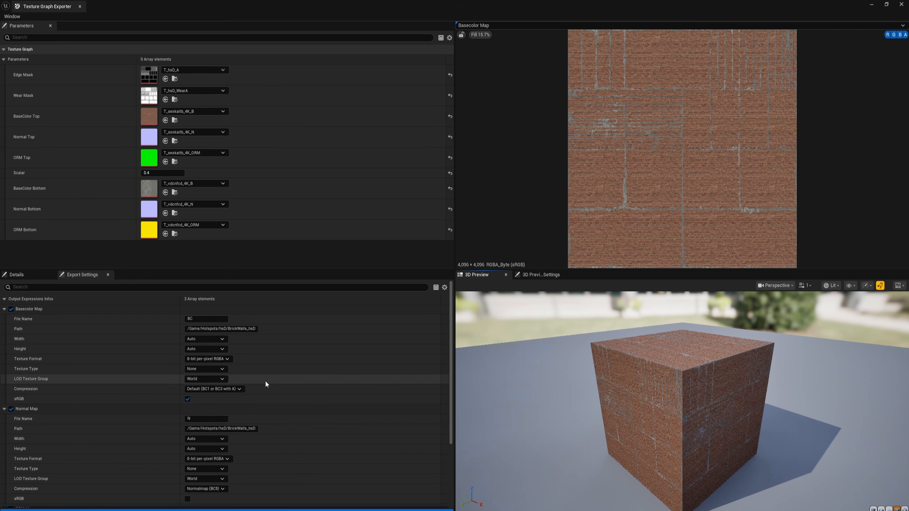
- Copy the content path of the ConcretWalls_hsD folder and return to the enlarged Texture Graph Exporter
left_click_drag(120, 7, 304, 66)
left_click(206, 478)
left_click(541, 403)
key("ctrl+c")
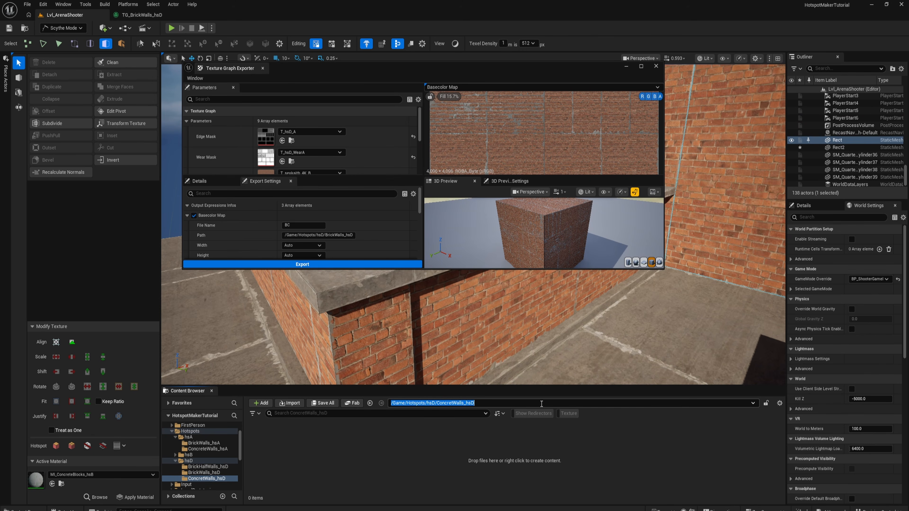
left_click(644, 67)
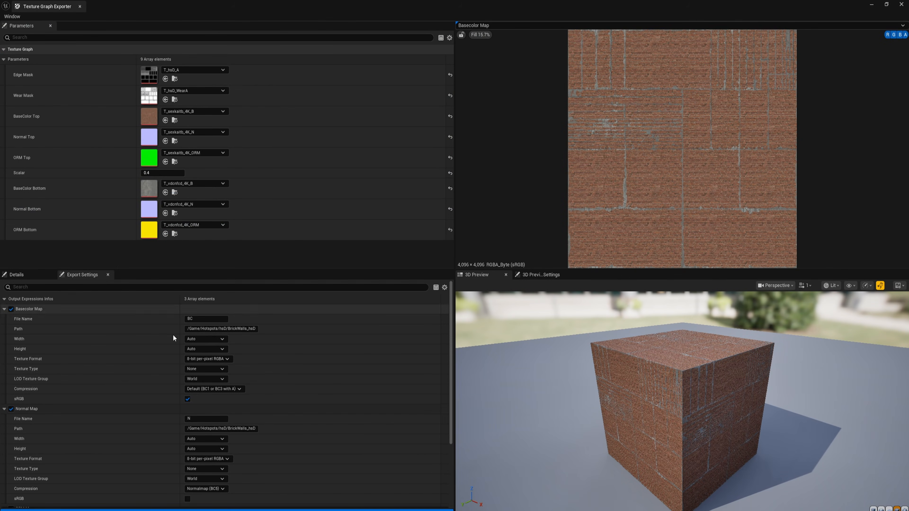
- Set the export path of the Basecolor, Normal and ORM maps to /Game/Hotspots/hsD/ConcretWalls_hsD
left_click(220, 329)
key("ctrl+v")
left_click(234, 429)
key("ctrl+v")
scroll(311, 375, "down", 5)
left_click(246, 433)
key("ctrl+v")
key("Return")
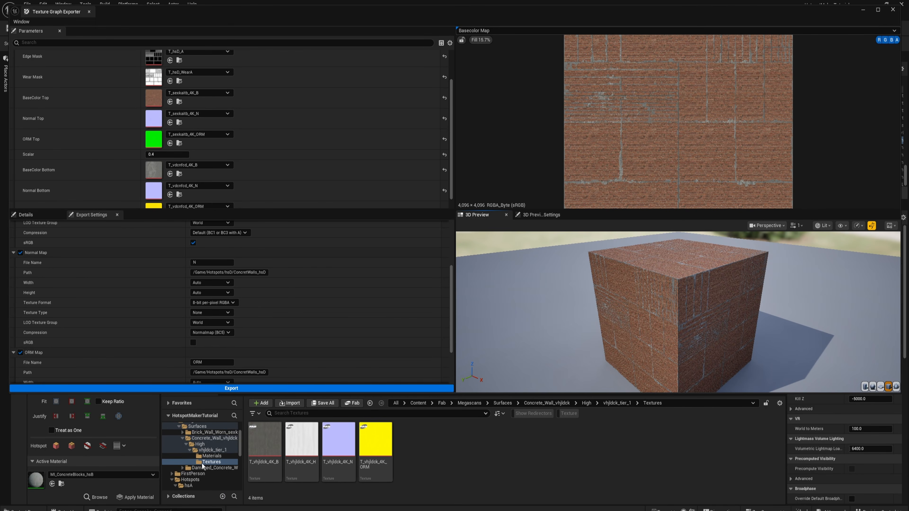
- Assign the concrete wall textures T_vhjldck_4K_B, T_vhjldck_4K_N and T_vhjldck_4K_ORM to BaseColor Top, Normal Top and ORM Top
left_click_drag(266, 445, 153, 98)
left_click_drag(337, 435, 154, 139)
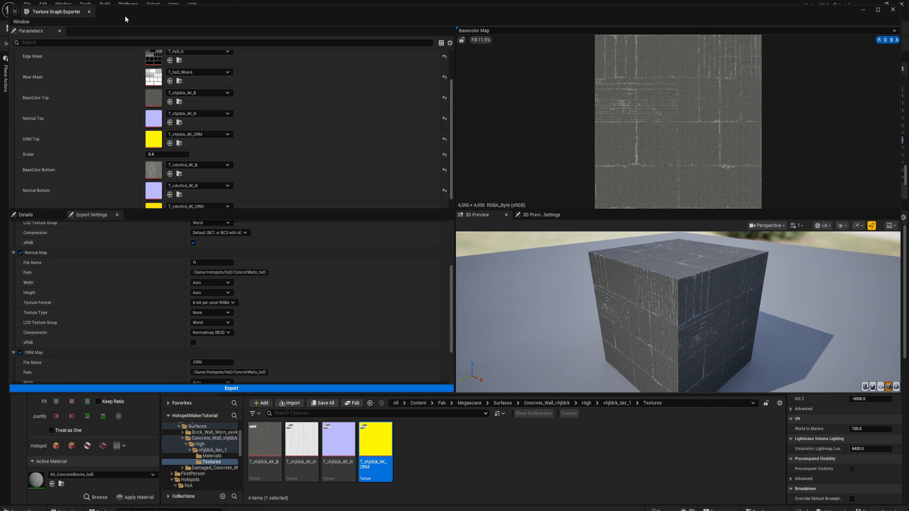
left_click_drag(124, 17, 124, 13)
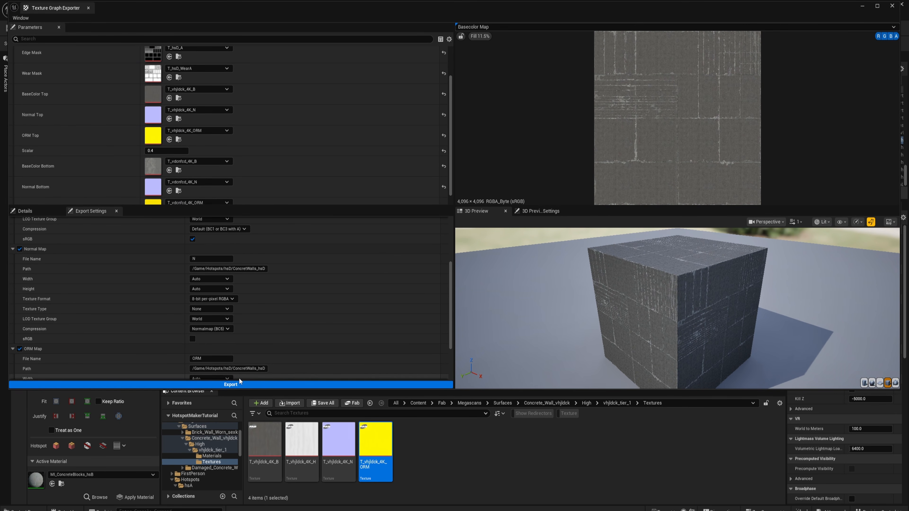
- Review the export settings, export the concrete maps and open the ConcretWalls_hsD folder
scroll(276, 333, "down", 5)
left_click(381, 334)
scroll(372, 335, "up", 6)
scroll(351, 338, "down", 1)
scroll(322, 349, "down", 3)
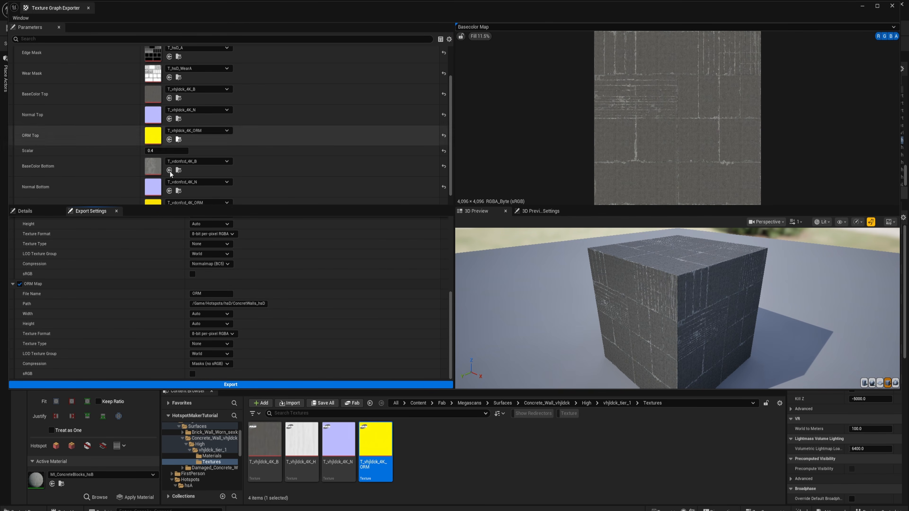
left_click(219, 384)
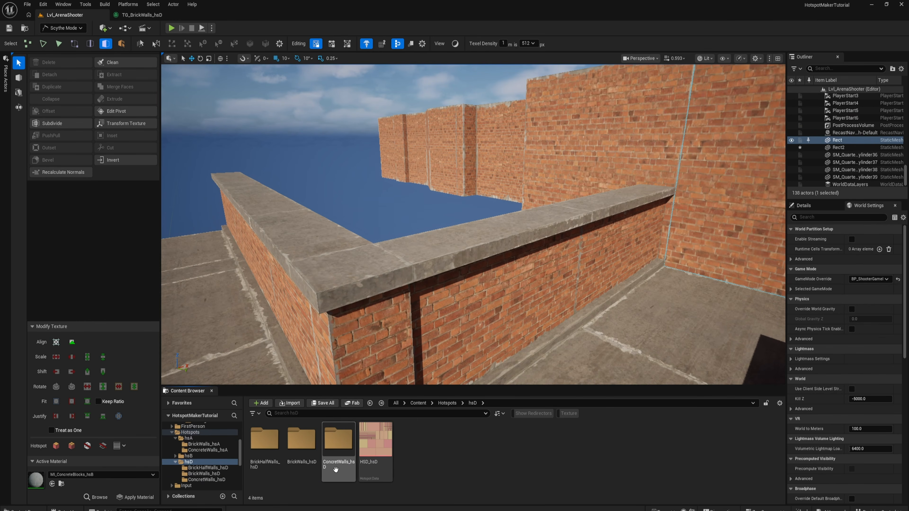
double_click(338, 439)
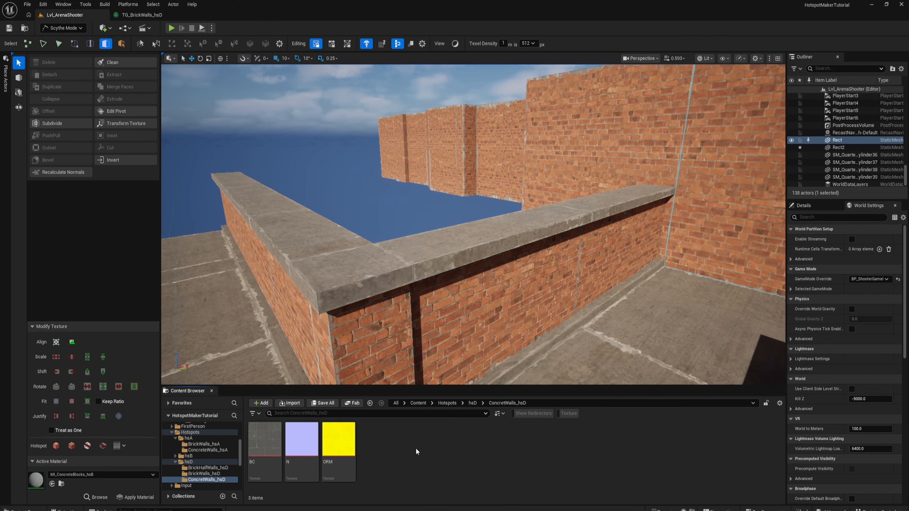
- Copy the MI_BrickWalls_hsD material instance from the BrickWalls_hsD folder into the ConcretWalls_hsD folder
key("alt+Left")
left_click(211, 474)
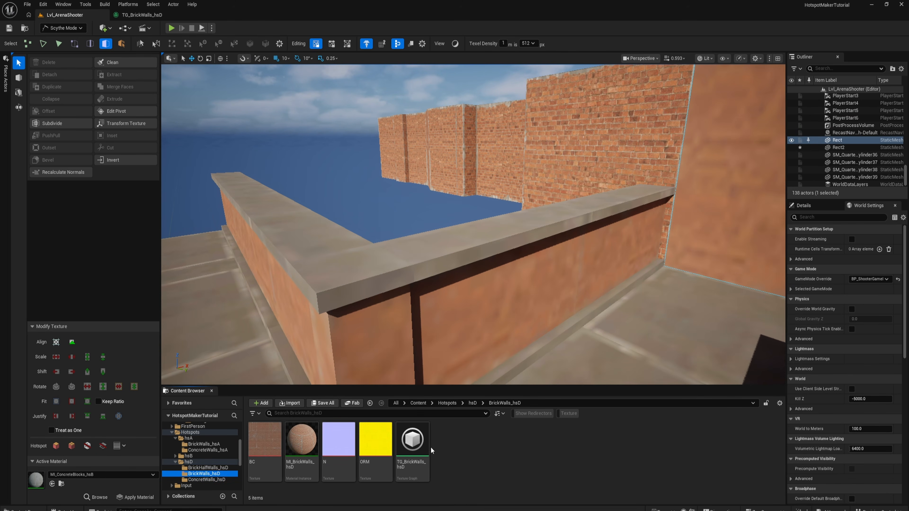
left_click(306, 448)
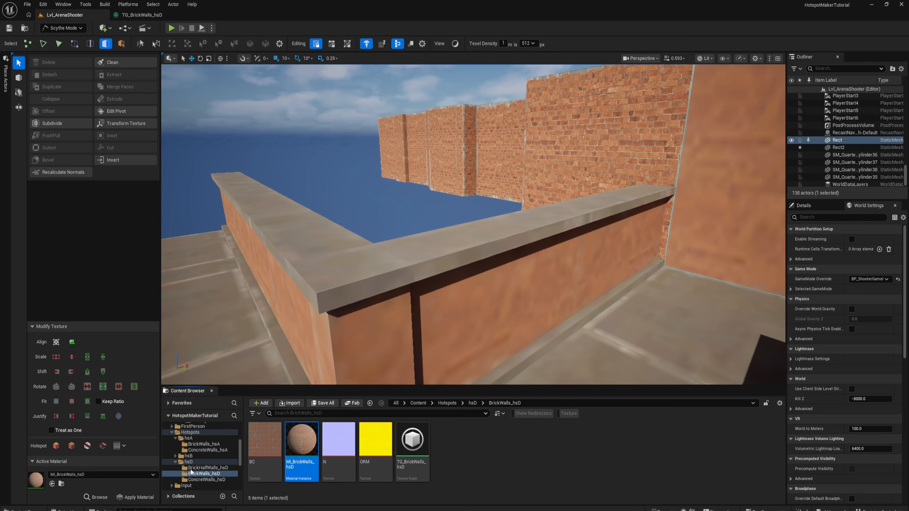
left_click(194, 479)
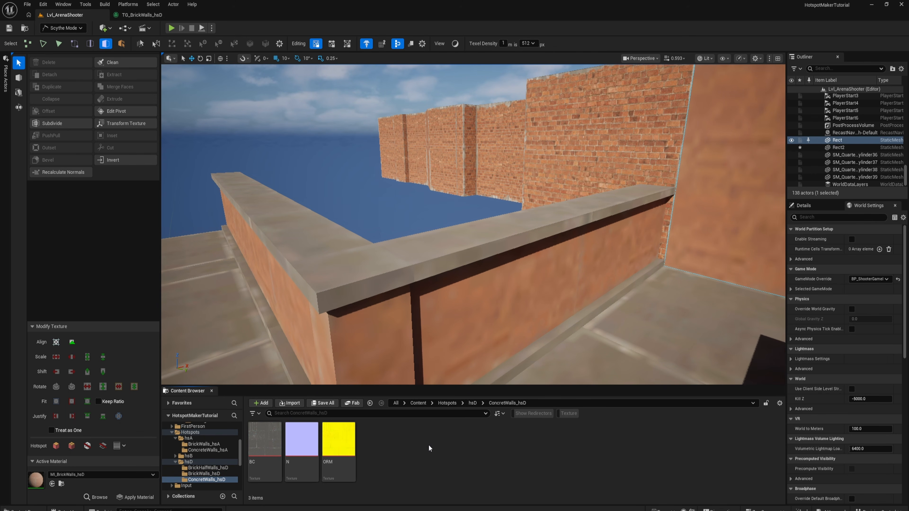
key("ctrl+v")
- Open the copied material instance and assign the concrete BC, N and ORM textures to Albedo, Normal and ORM
double_click(375, 443)
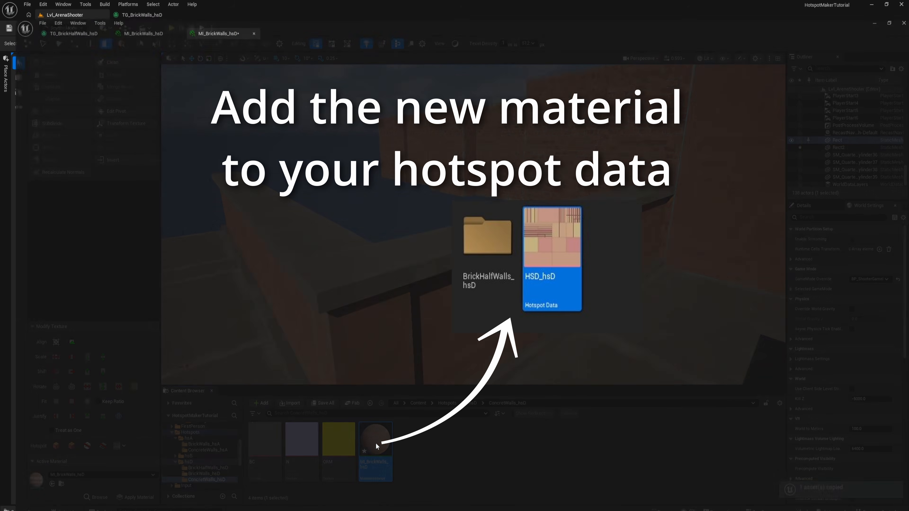
mouse_move(368, 5)
left_mouse_down()
mouse_move(366, 37)
mouse_move(368, 22)
left_mouse_up()
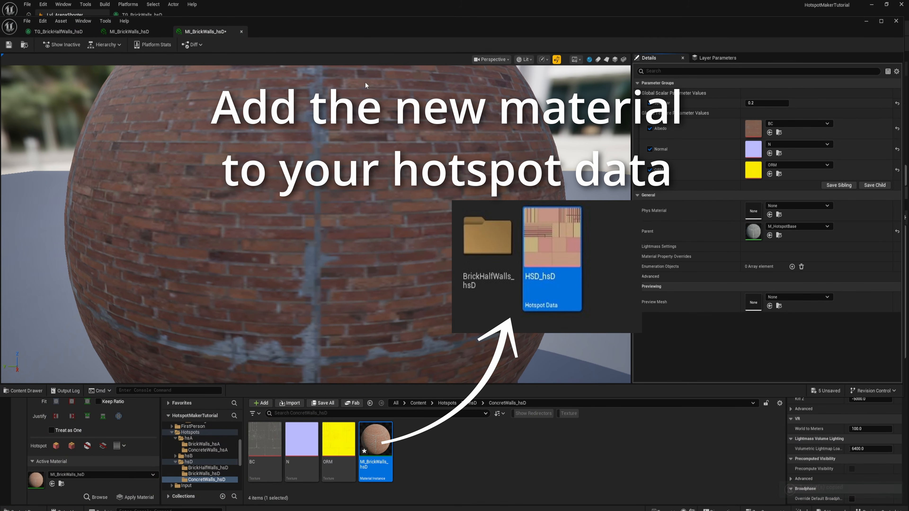
left_click_drag(269, 444, 751, 127)
left_click_drag(301, 440, 749, 152)
left_click_drag(338, 439, 761, 174)
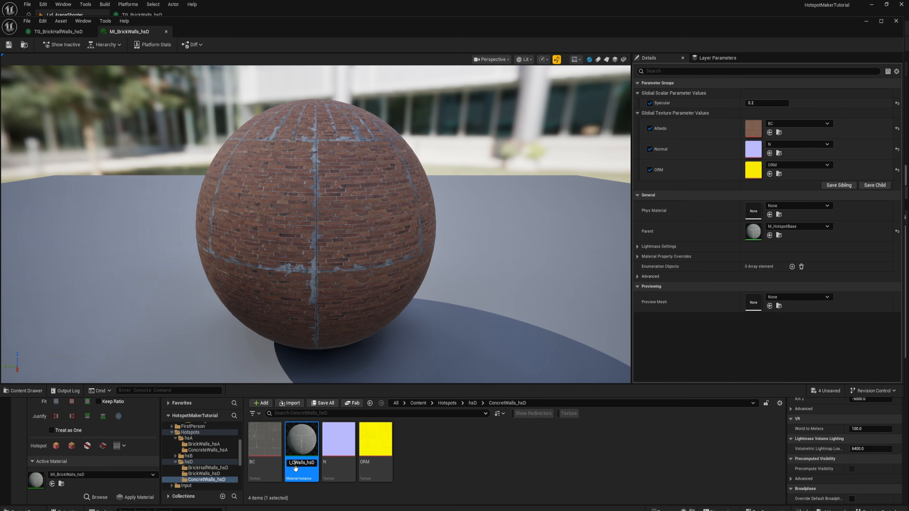
- Rename the copied material instance MI_ConcreteWalls_hsD and return to the level viewport
type("lls_hsD")
key("Return")
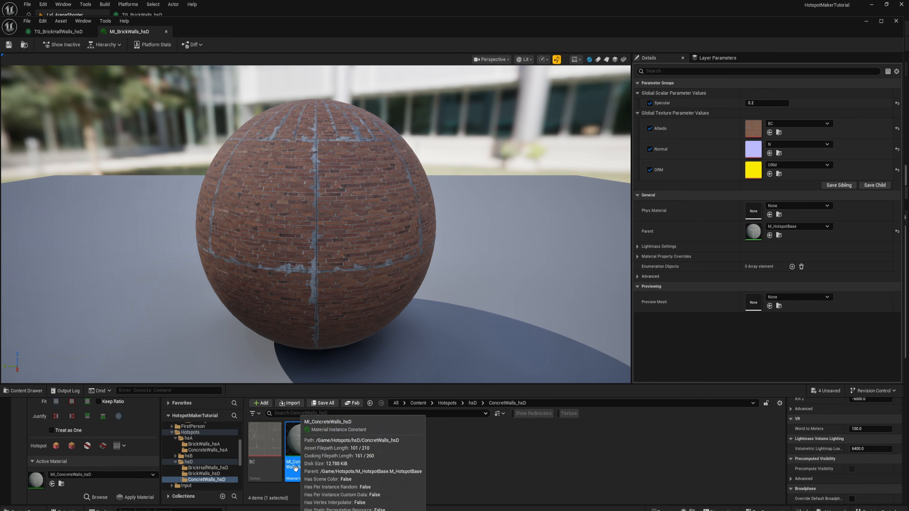
left_click(865, 22)
right_click_drag(421, 278, 422, 278)
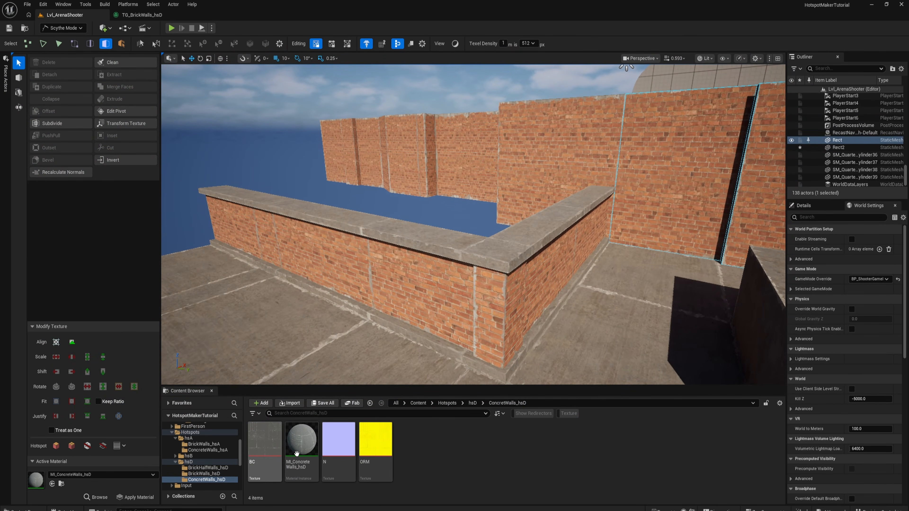
- Make MI_ConcreteWalls_hsD the active material, duplicate the tall brick wall mesh Rect2 and move the copy along Y beside the original
left_click(301, 443)
right_click_drag(386, 304, 386, 304)
left_click(522, 236)
right_click_drag(522, 236, 471, 243)
left_click(479, 231)
double_click(472, 243)
left_click(120, 75)
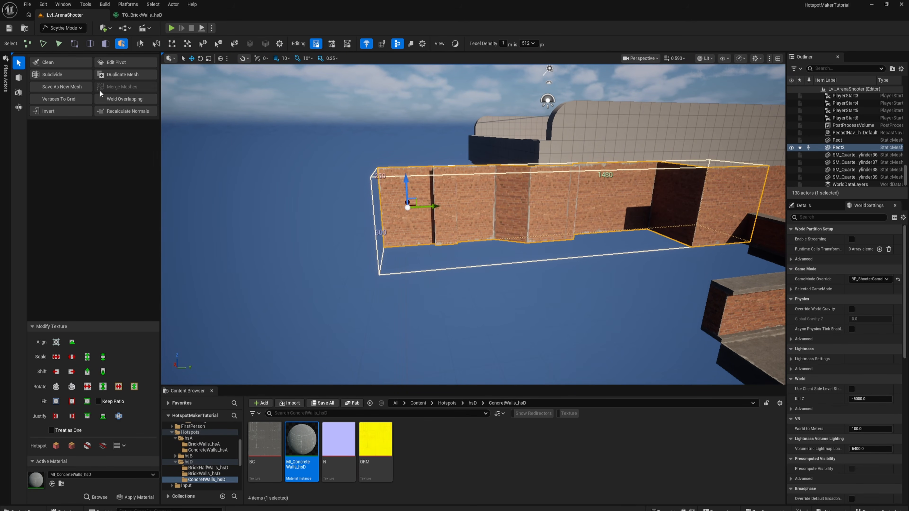
left_click(114, 76)
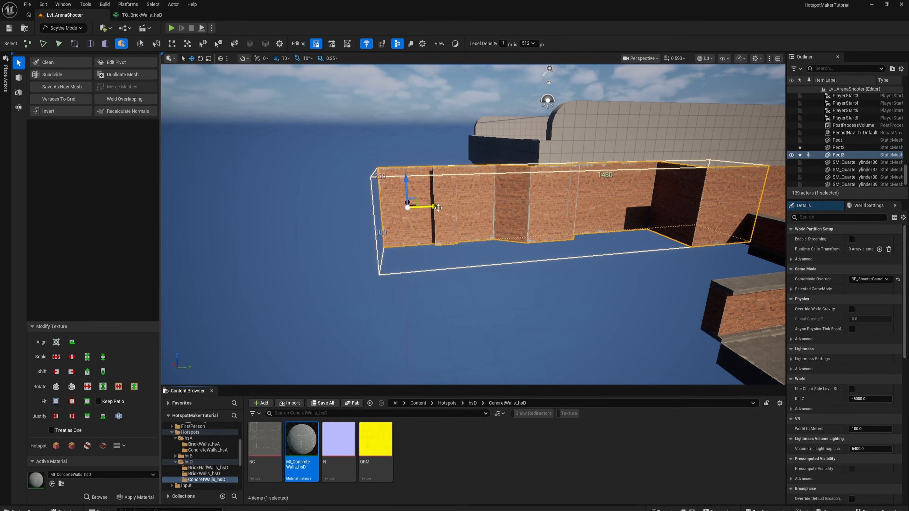
left_click_drag(434, 206, 200, 215)
right_click_drag(380, 235, 380, 236)
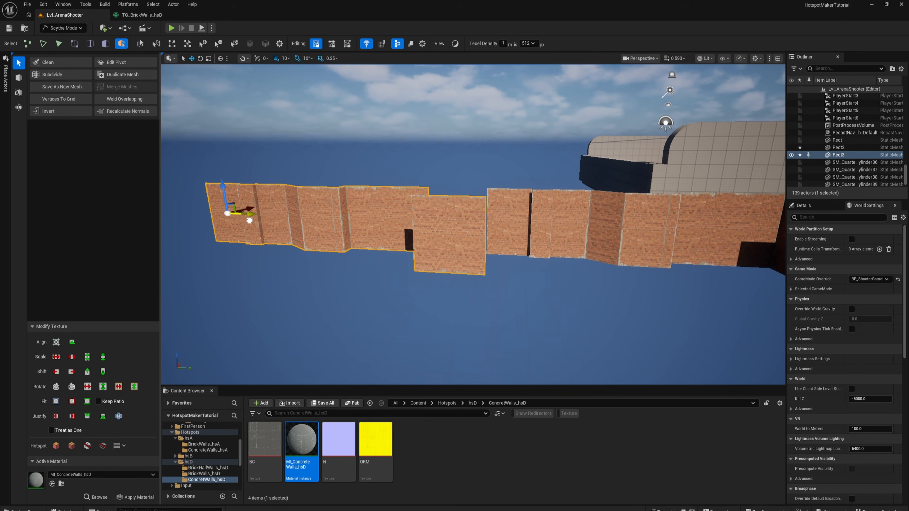
- Apply MI_ConcreteWalls_hsD with hotspot texturing to all faces of the duplicated wall, then deselect it
right_click_drag(351, 223, 356, 217)
right_click_drag(398, 188, 317, 324)
key("3")
key("shift+t")
left_click(447, 272)
right_click_drag(447, 272, 495, 287)
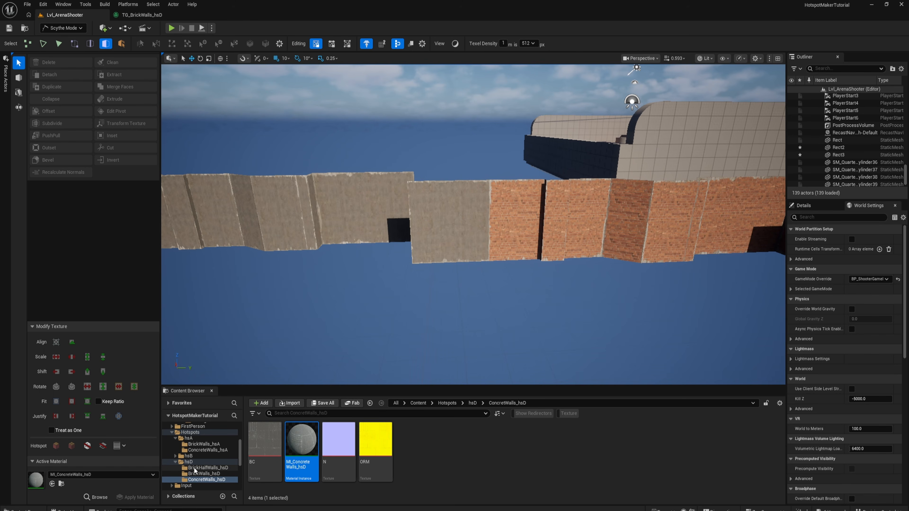
- Create a folder named ConcreteHalfWalls_hsD inside the hsD hotspots folder
left_click(189, 462)
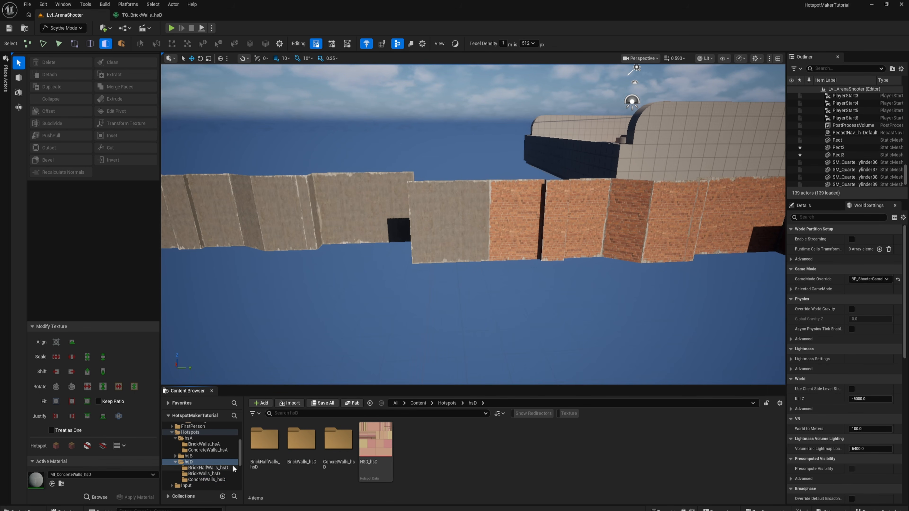
right_click(434, 456)
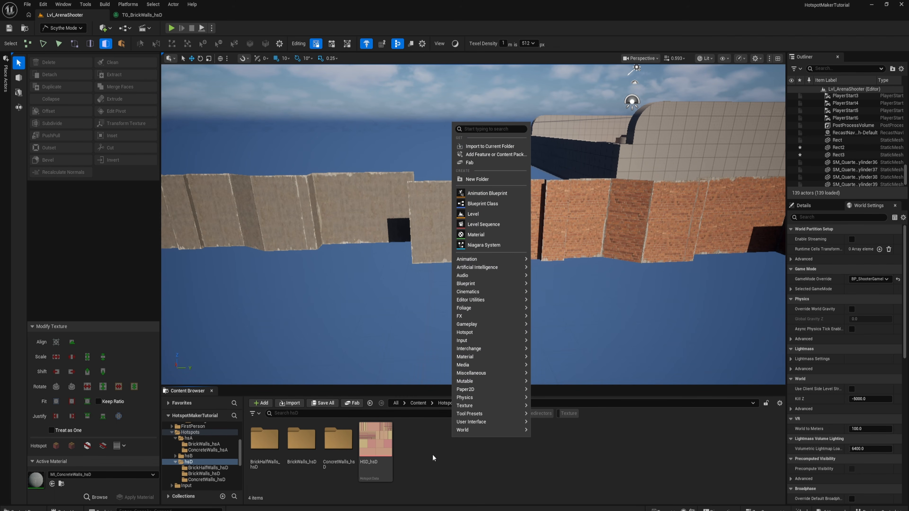
left_click(473, 178)
type("Conc")
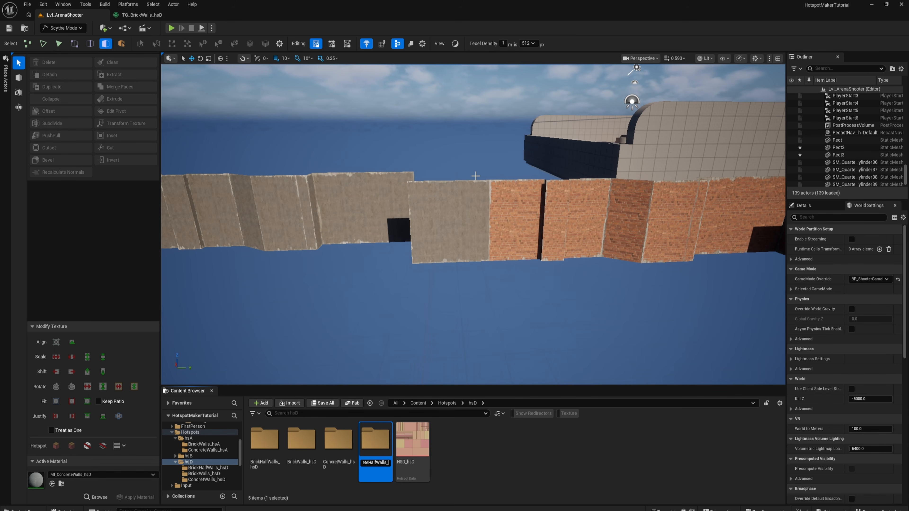
type("reteHalfWalls_hsD")
key("Return")
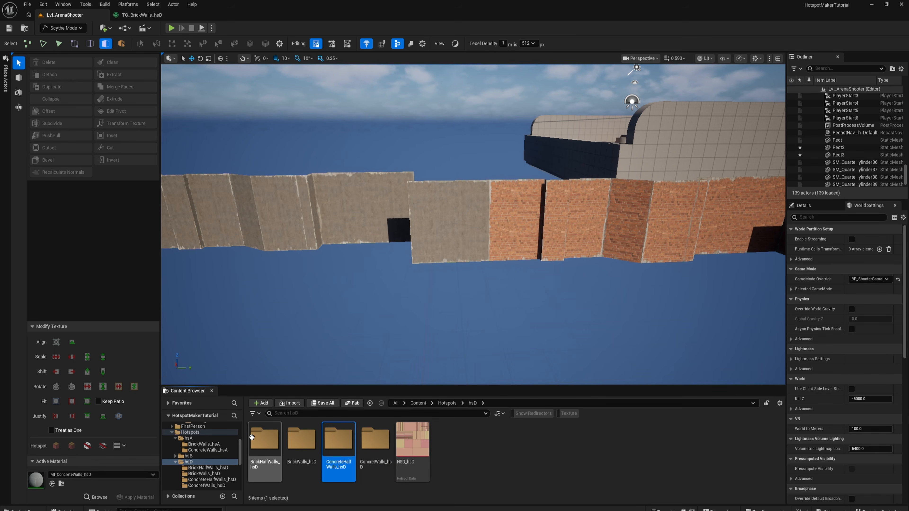
- Open TG_BrickHalfWalls_hsD in the Texture Graph Exporter and assign the T_vhjldck_4K B, N and ORM textures to its top inputs
double_click(265, 444)
left_click(412, 439)
right_click(412, 441)
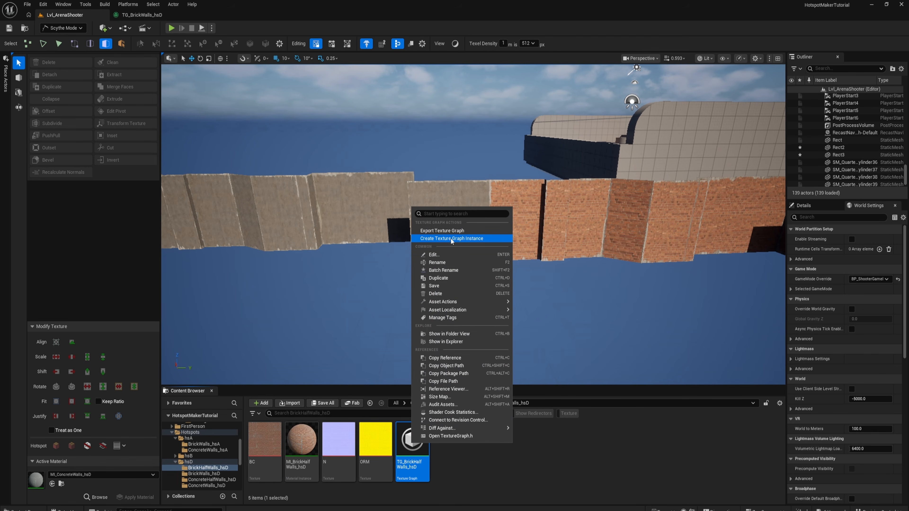
left_click(452, 231)
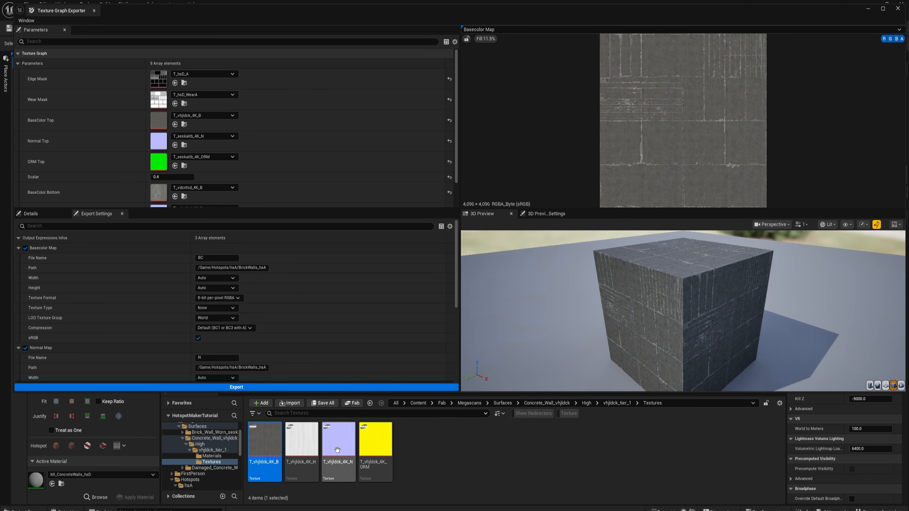
left_click_drag(338, 439, 200, 141)
left_click_drag(376, 439, 160, 172)
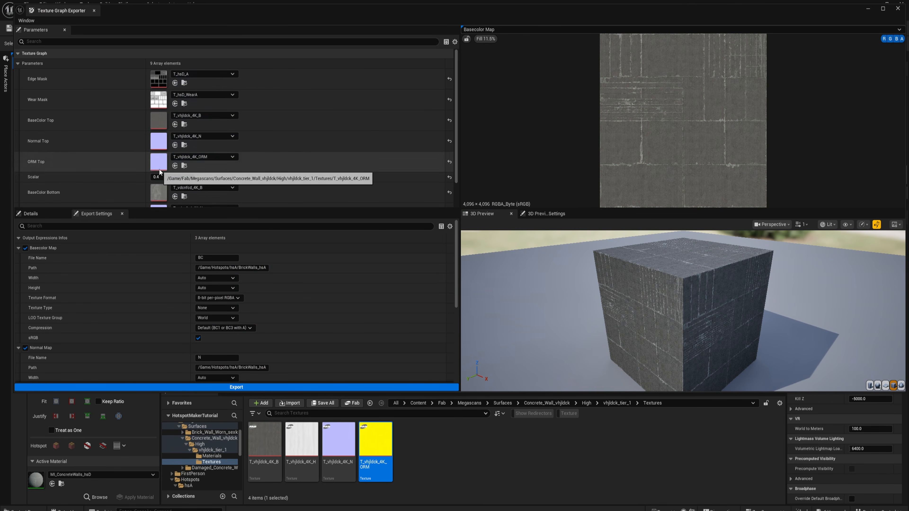
- Open the ConcreteHalfWalls_hsD folder and copy its content path
scroll(200, 465, "down", 5)
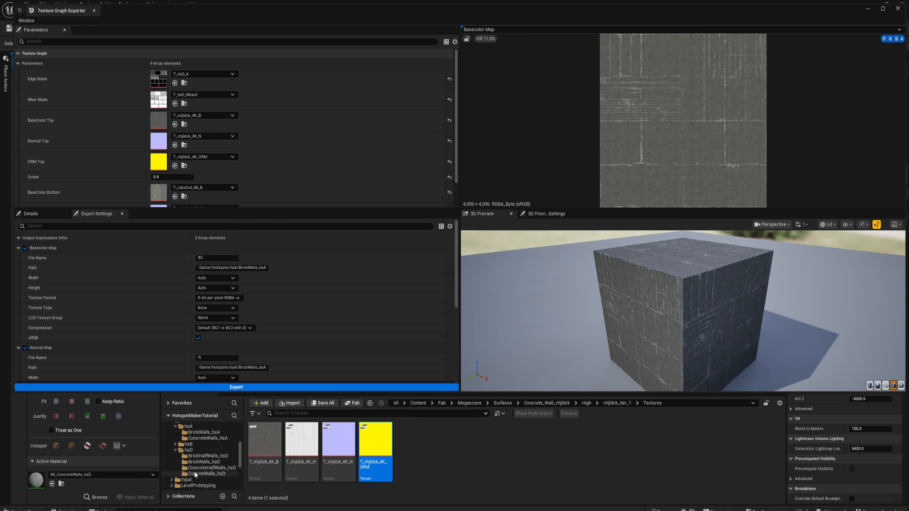
left_click(211, 467)
left_click(549, 403)
key("ctrl+c")
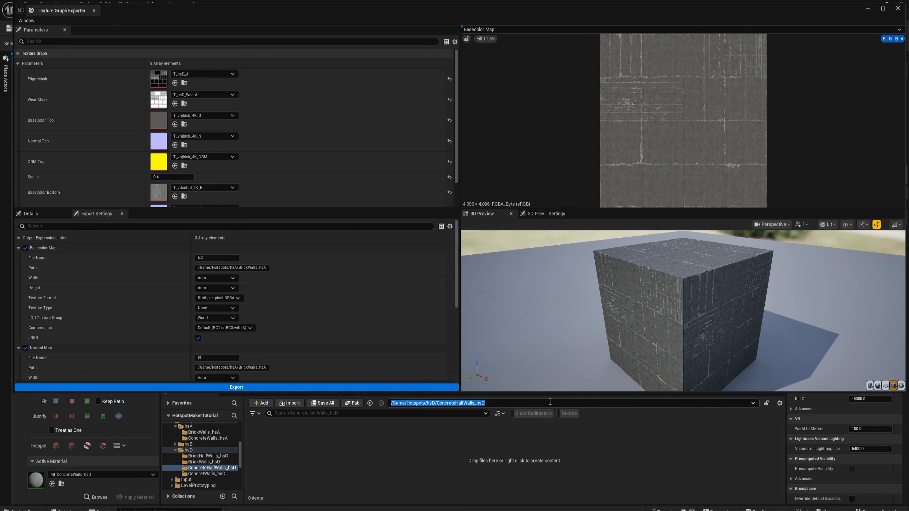
- Set all three map export paths to /Game/Hotspots/hsD/ConcreteHalfWalls_hsD, export the maps and close the exporter
scroll(226, 154, "down", 3)
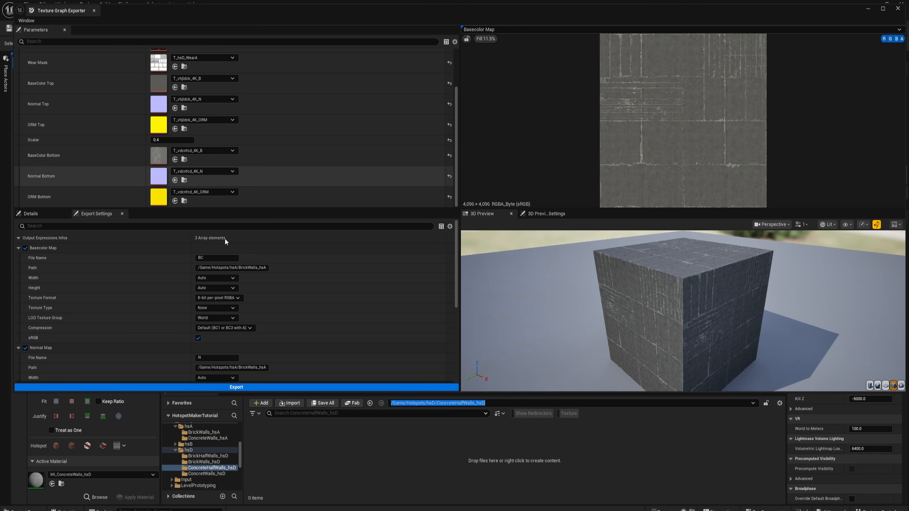
left_click(238, 267)
key("ctrl+a")
key("ctrl+v")
scroll(270, 310, "down", 2)
left_click(253, 342)
key("ctrl+v")
scroll(296, 327, "down", 3)
left_click(245, 352)
key("ctrl+a")
key("ctrl+v")
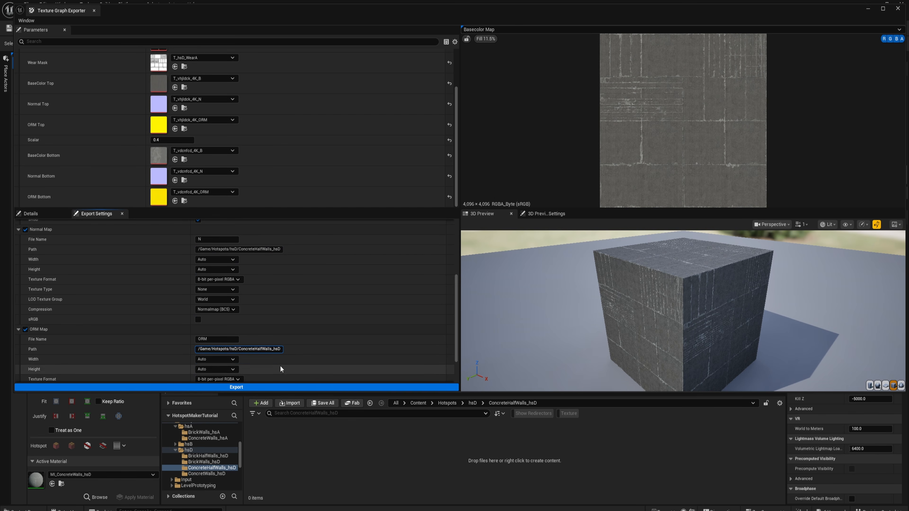
left_click(264, 387)
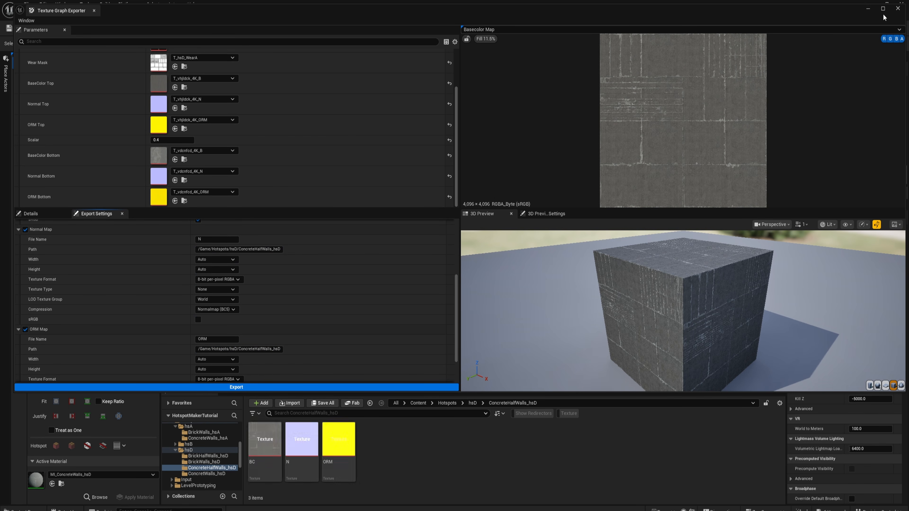
left_click(897, 8)
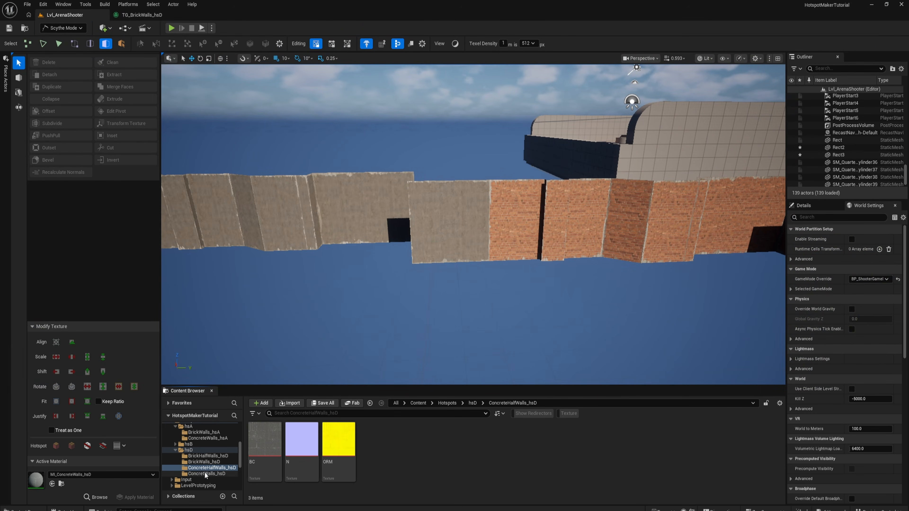
- Copy MI_ConcreteWalls_hsD into the ConcreteHalfWalls_hsD folder and rename the copy MI_ConcreteHalfWalls_hsD
left_click(294, 456)
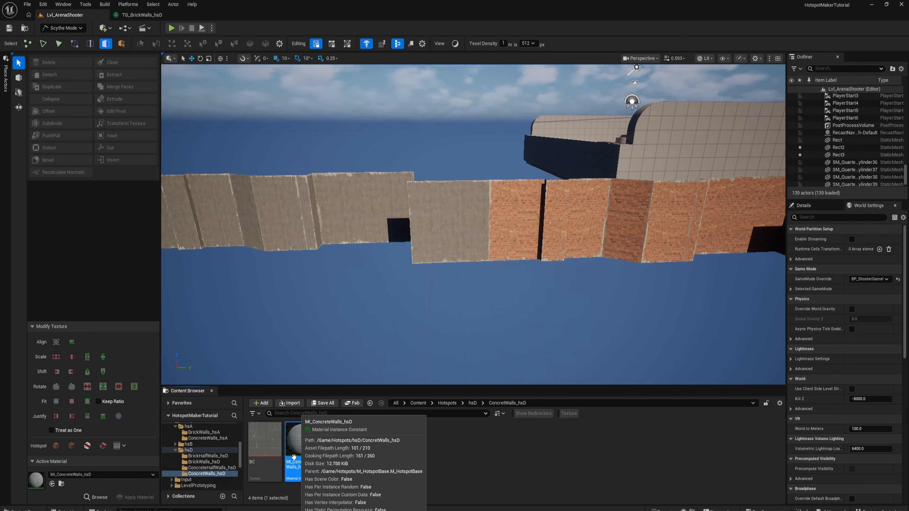
left_click(218, 468)
key("ctrl+v")
left_click(373, 463)
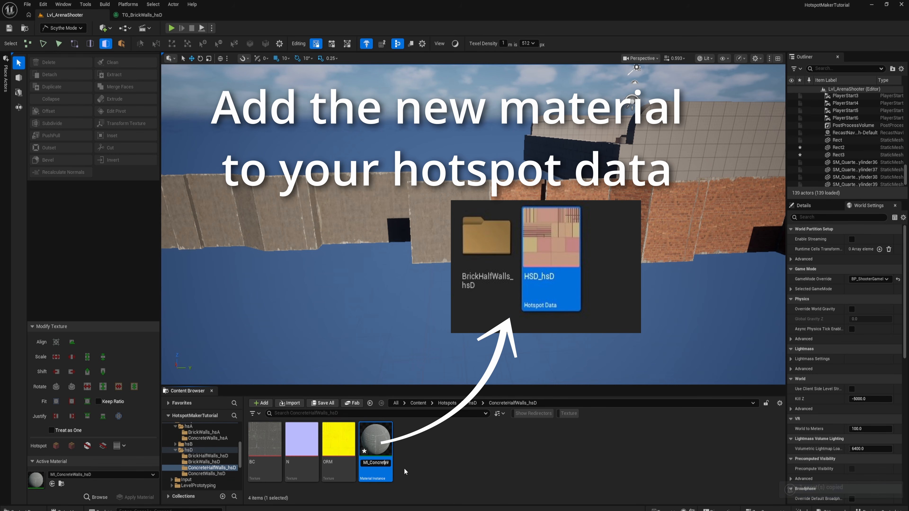
type("Half")
key("Return")
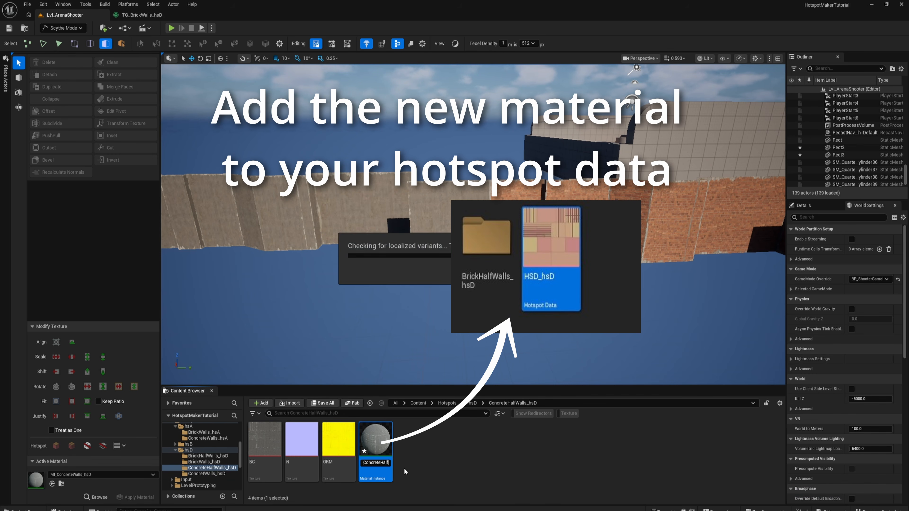
- Open MI_ConcreteHalfWalls_hsD and assign the ConcreteHalfWalls_hsD BC, N and ORM textures to its Albedo, Normal and ORM parameters
double_click(292, 450)
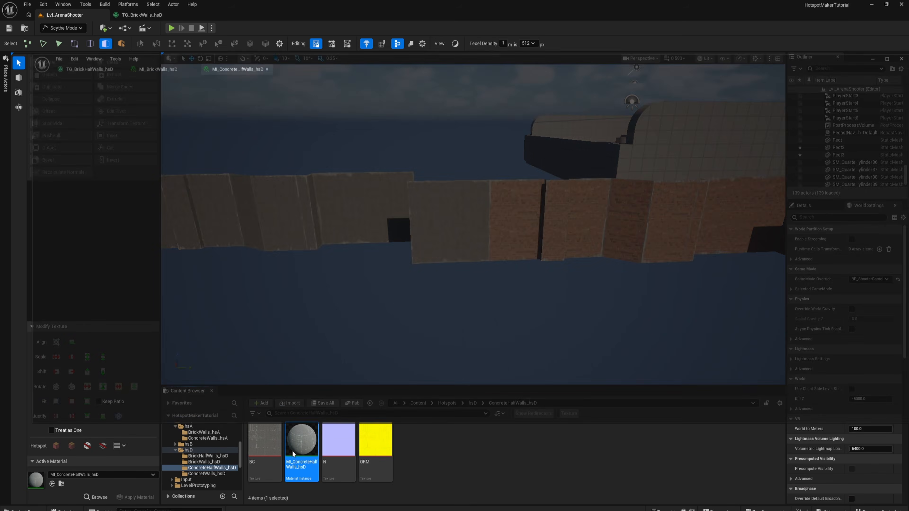
left_click_drag(267, 449, 757, 123)
left_click_drag(338, 439, 753, 148)
left_click_drag(375, 439, 755, 168)
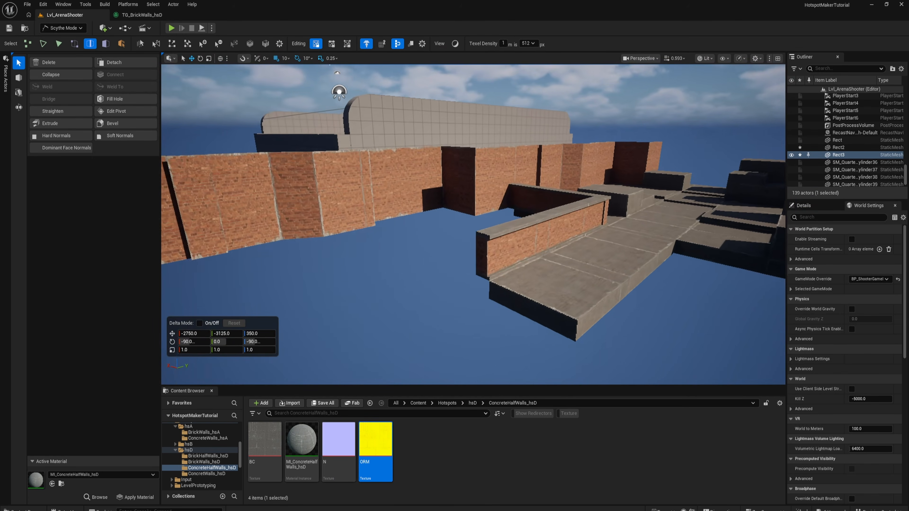
- Apply MI_ConcreteHalfWalls_hsD to all the brick side faces of the low half wall, Block3
right_click_drag(410, 196, 450, 221)
left_click(433, 211)
left_click(449, 221)
double_click(449, 221)
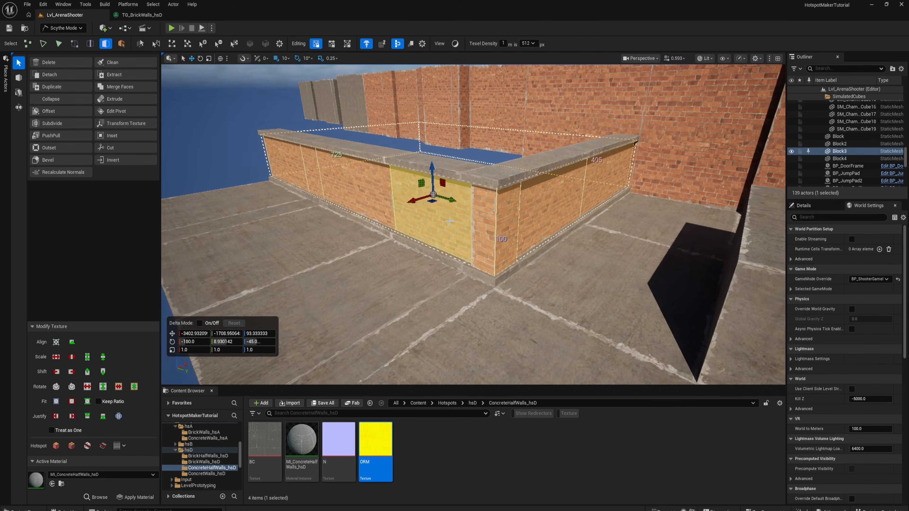
left_click(287, 447)
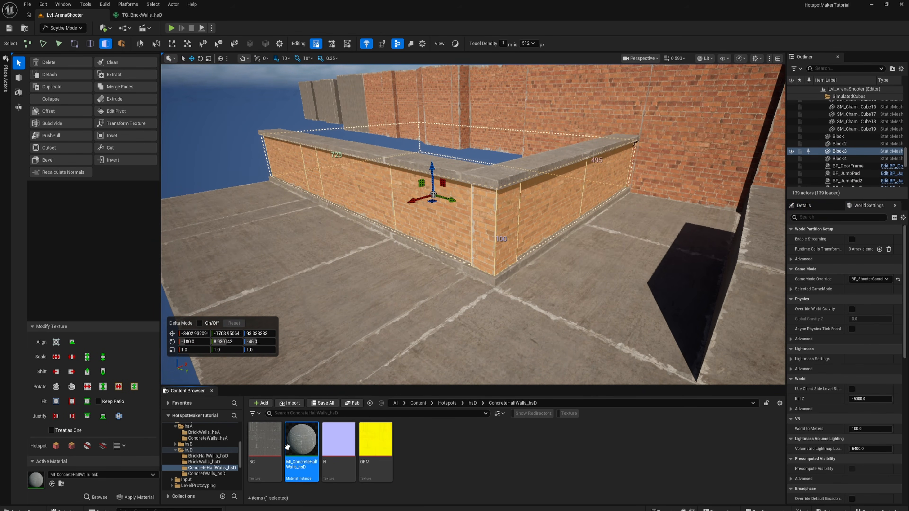
right_click_drag(484, 218, 484, 218)
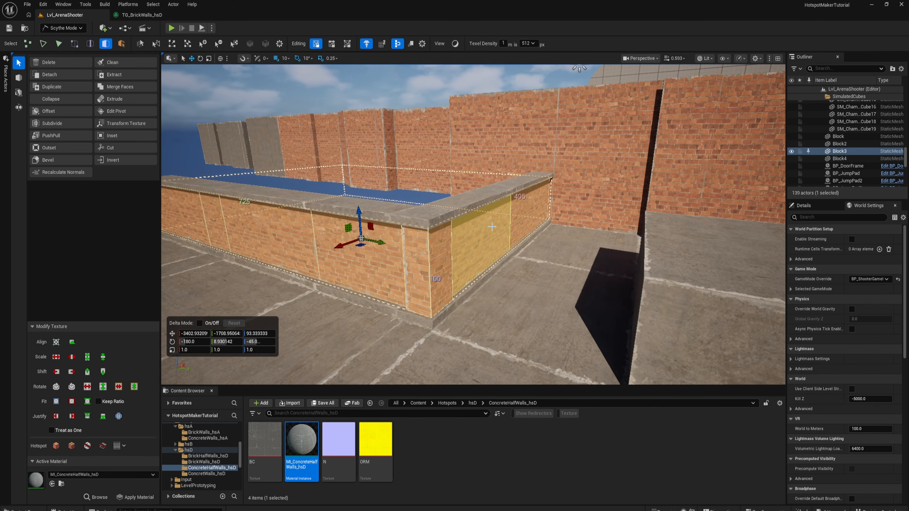
key("Escape")
right_click_drag(533, 252, 534, 252)
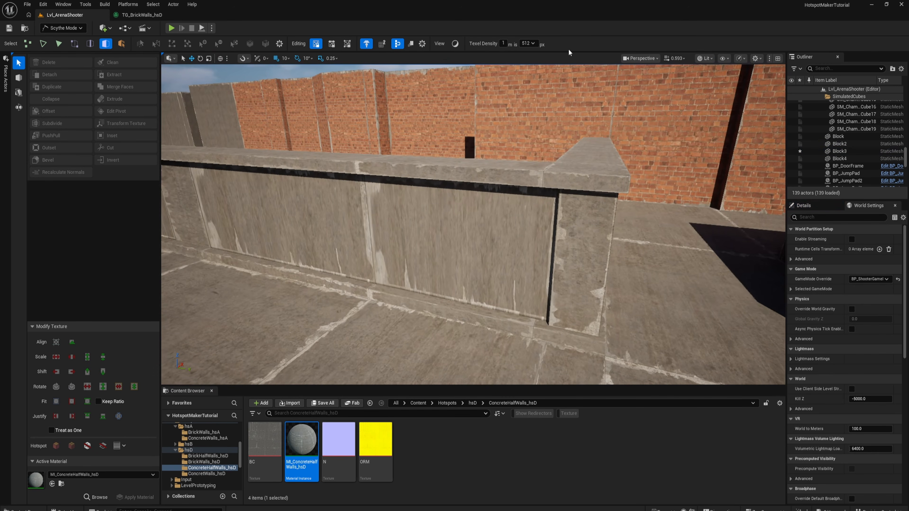
- Set the texel density to 1024 px and reapply the hotspot mapping to the half wall's side faces
left_click(531, 100)
right_click_drag(425, 213, 423, 216)
double_click(424, 214)
key("Escape")
scroll(423, 216, "down", 2)
left_click(461, 204)
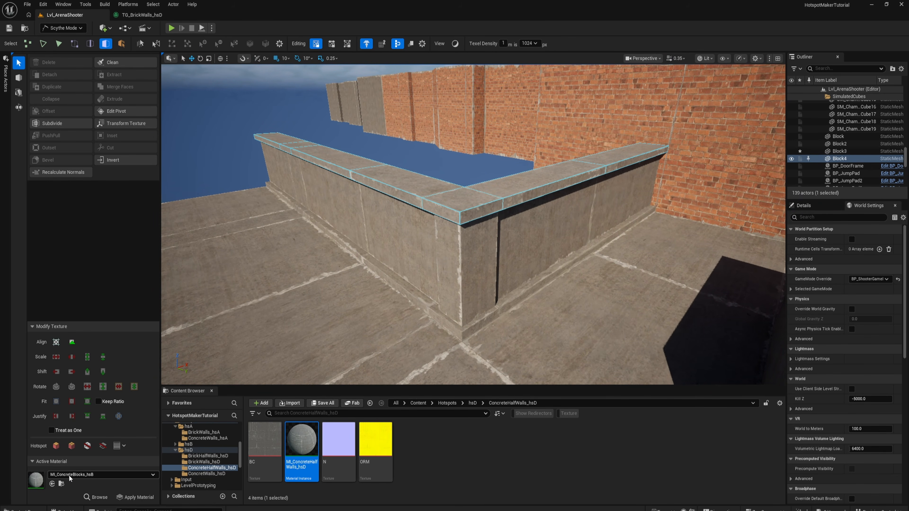
- Try another hotspot layout on the half wall's side faces, then undo it
left_click(418, 227)
right_click_drag(419, 227, 419, 227)
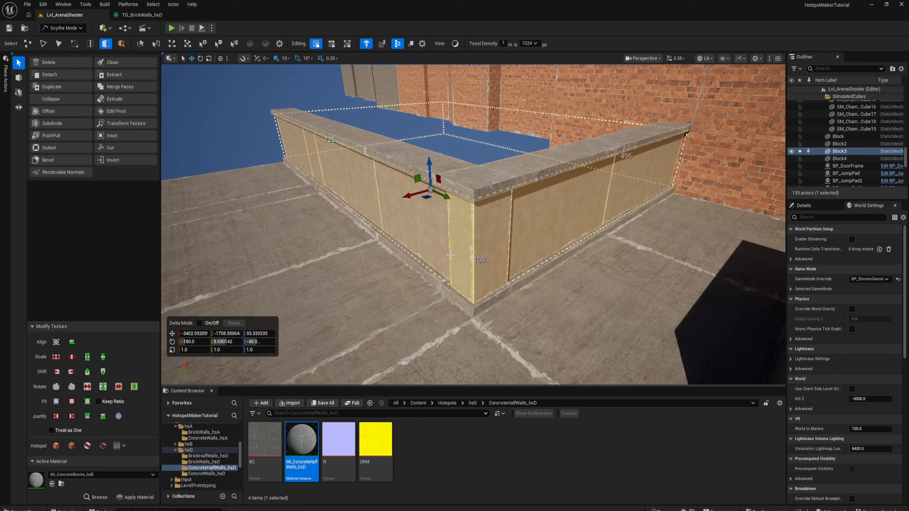
key("Escape")
right_click_drag(439, 259, 438, 259)
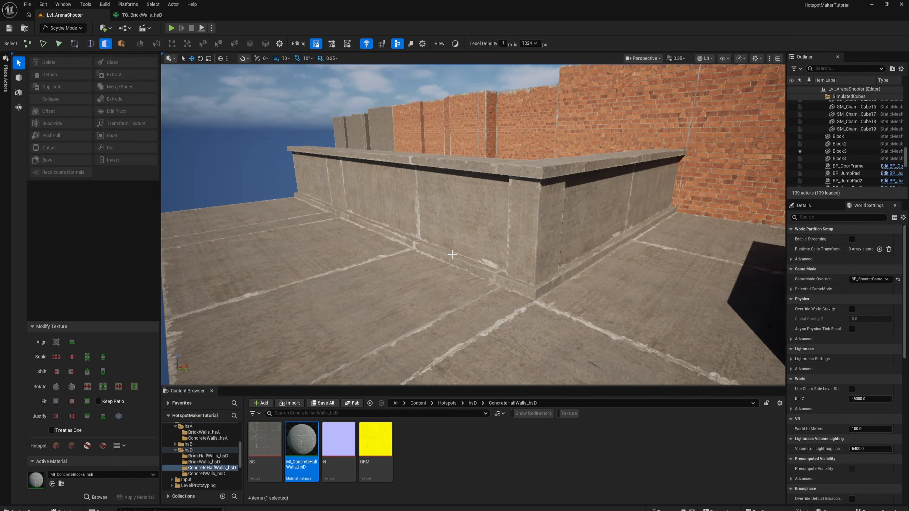
key("ctrl+z")
key("ctrl+z")
key("Escape")
- Try extending the half wall's end by 200 units and extruding the added section's top face upward by 10 units
right_click_drag(452, 254, 461, 256)
left_click(469, 247)
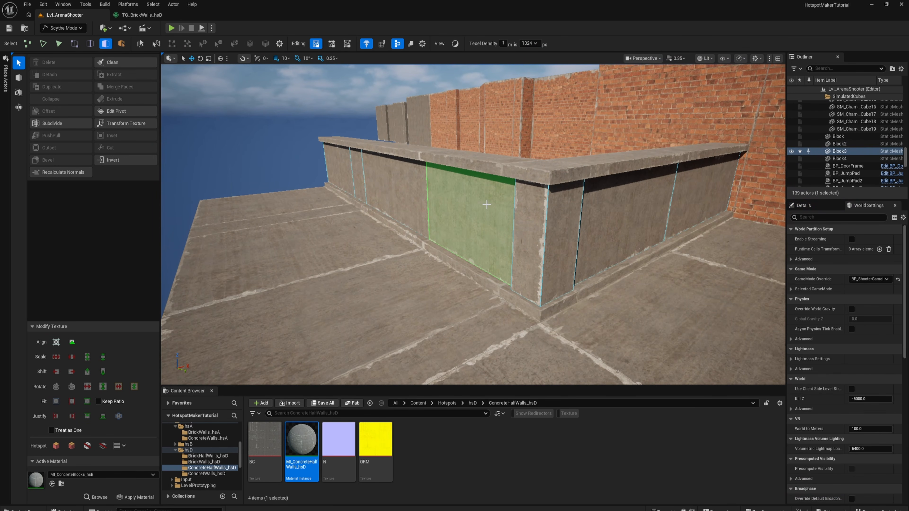
right_click_drag(486, 205, 487, 204)
right_click_drag(413, 209, 446, 202)
left_click(414, 212)
left_click_drag(463, 209, 229, 236)
left_click(331, 169)
right_click_drag(331, 168, 330, 168)
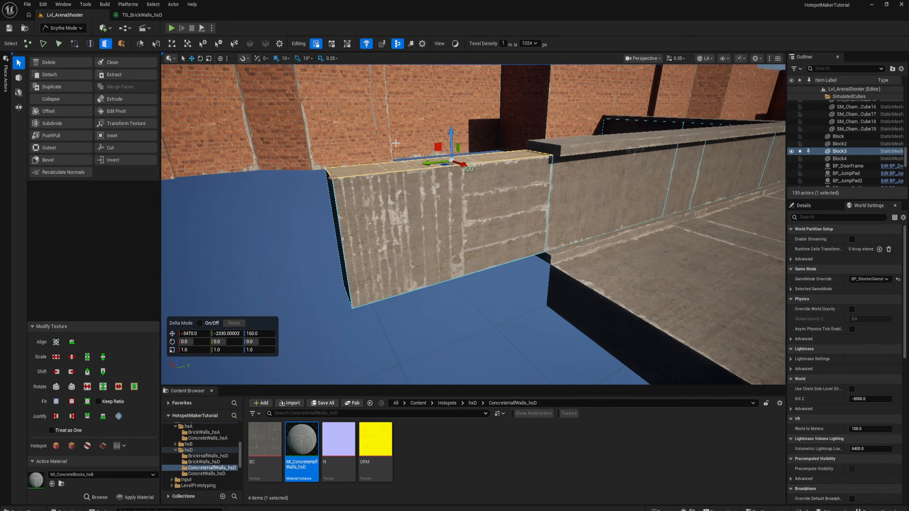
left_click_drag(456, 129, 455, 118, "shift")
- Select the thin side strip of the added wall section and make MI_BrickHalfWalls_hsD the active material
left_click(386, 168)
double_click(393, 185)
key("alt+h")
key("Escape")
right_click_drag(422, 203, 422, 203)
key("w")
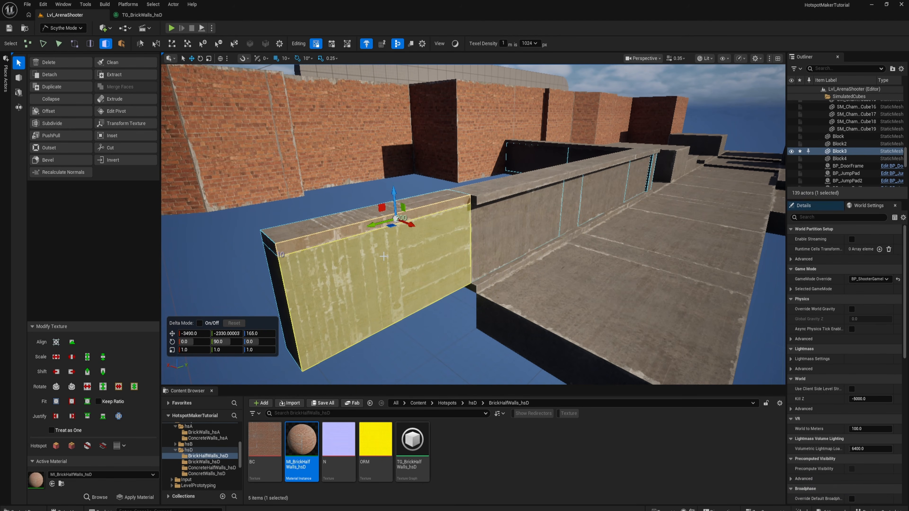
- Undo the edits that extended the end of the half wall
key("ctrl+z")
key("ctrl+z")
key("ctrl+z")
key("ctrl+z")
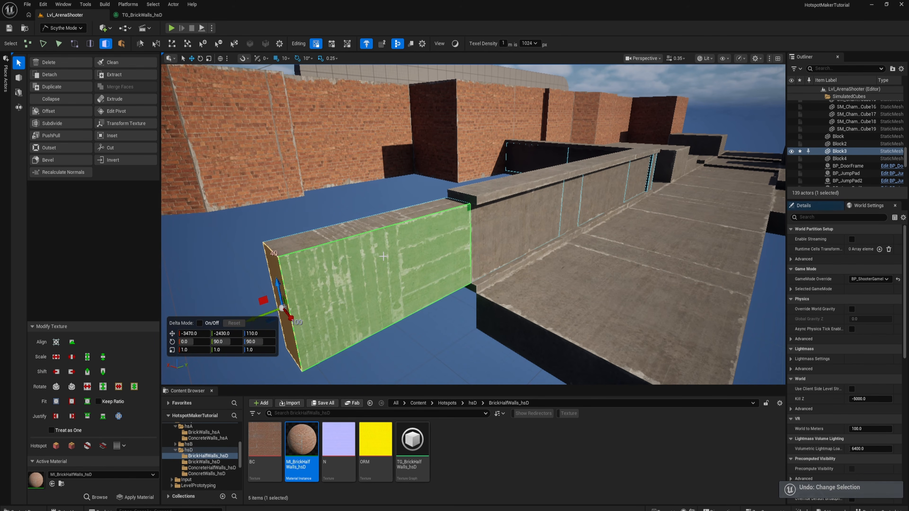
right_click_drag(383, 257, 258, 260)
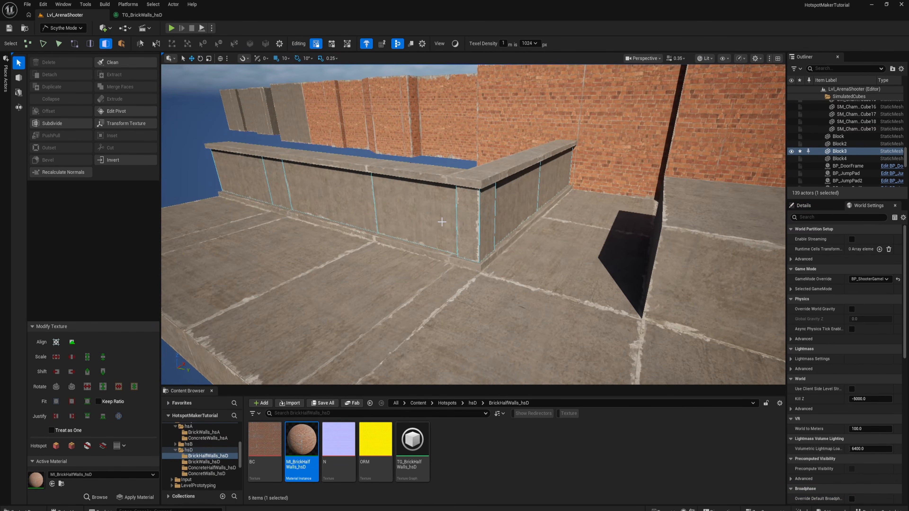
- Apply MI_BrickHalfWalls_hsD to all side faces of the half wall
double_click(409, 225)
key("shift+t")
key("Escape")
mouse_move(423, 243)
right_mouse_down()
mouse_move(385, 222)
mouse_move(410, 251)
right_mouse_up()
key("Escape")
- Select the half wall meshes Block2, Block3 and Block4 and mirror them to the opposite side of the walkway
left_click(423, 243)
left_click(427, 236, "shift")
left_click(440, 168, "shift")
right_click_drag(440, 168, 423, 204)
key("shift+m")
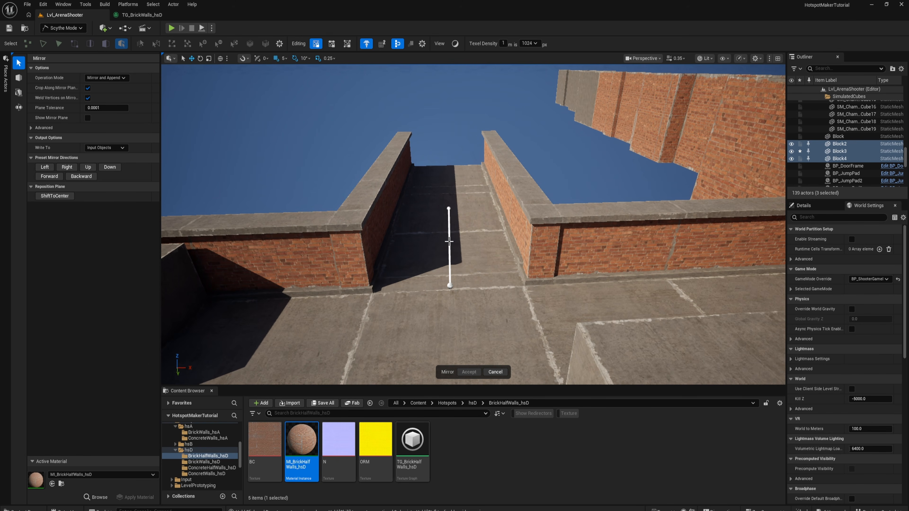
- Play the level in full screen and walk around the arena to examine the brick half walls, tall walls and concrete blocks
left_click(171, 28)
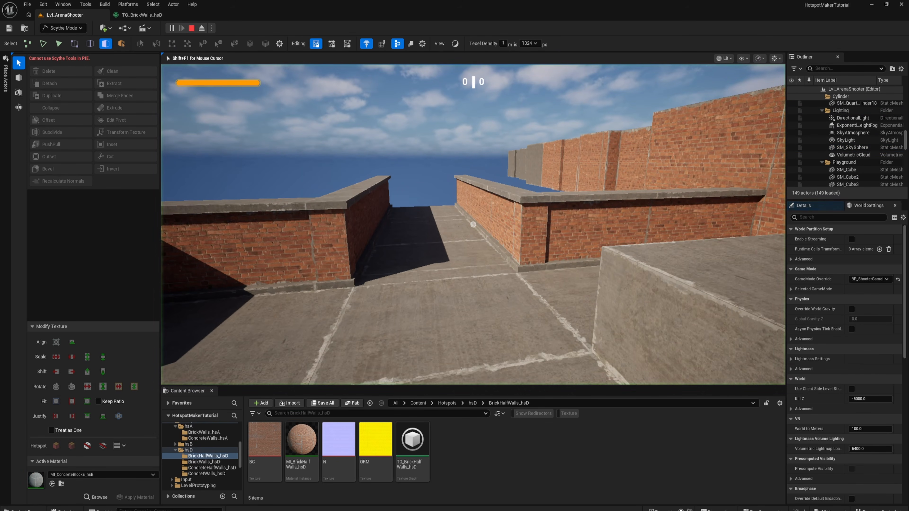
key("F11")
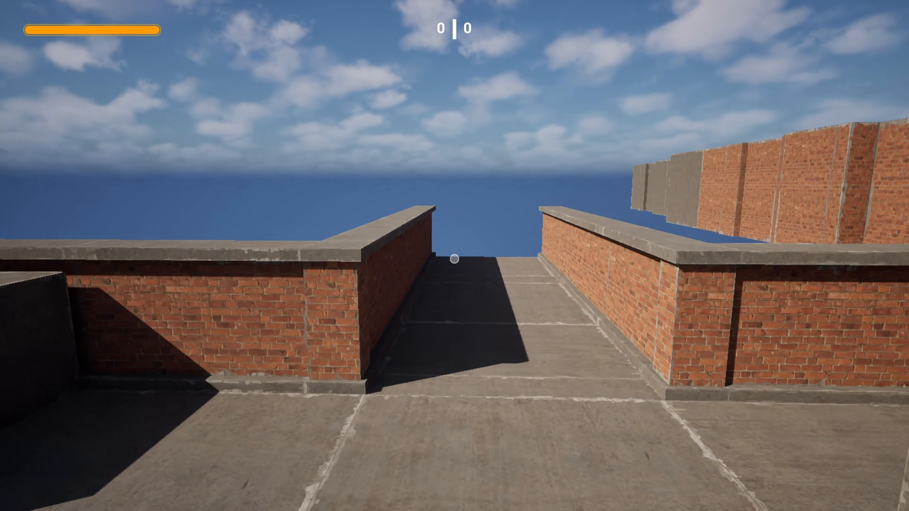
key("w")
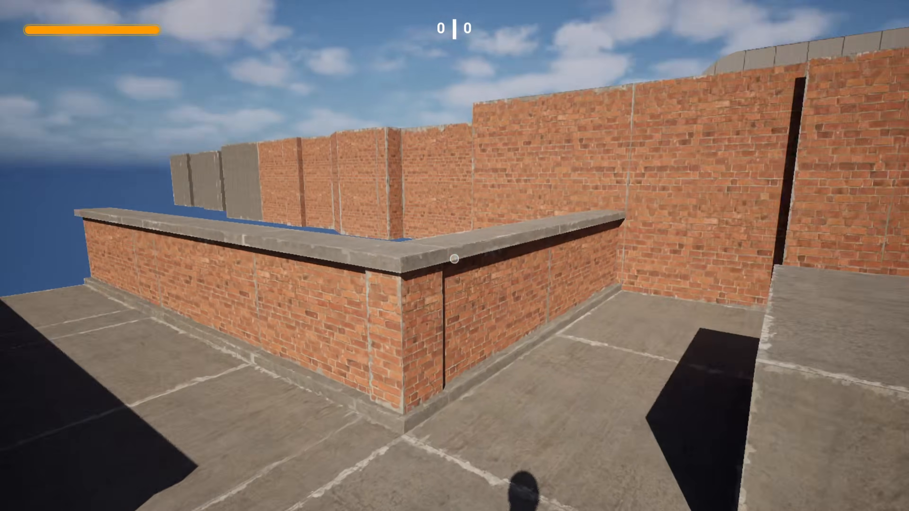
key("w")
key("w")
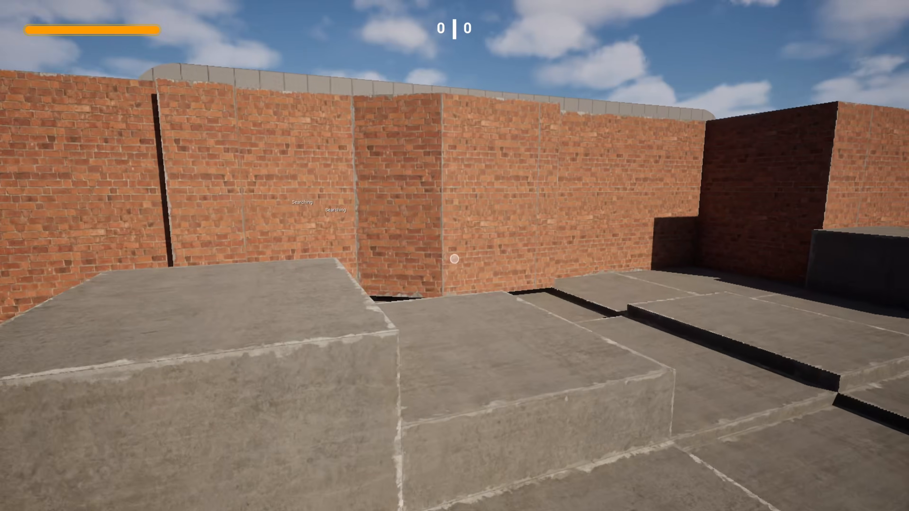
key("w")
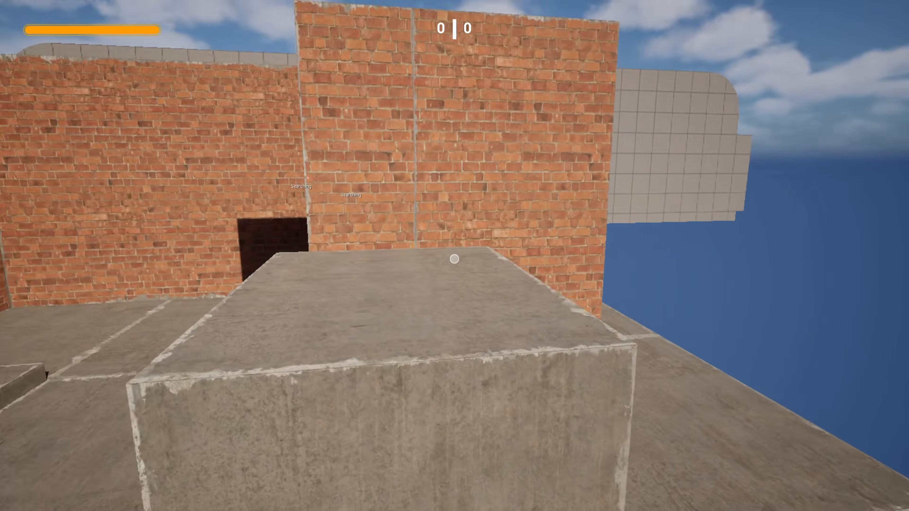
key("w")
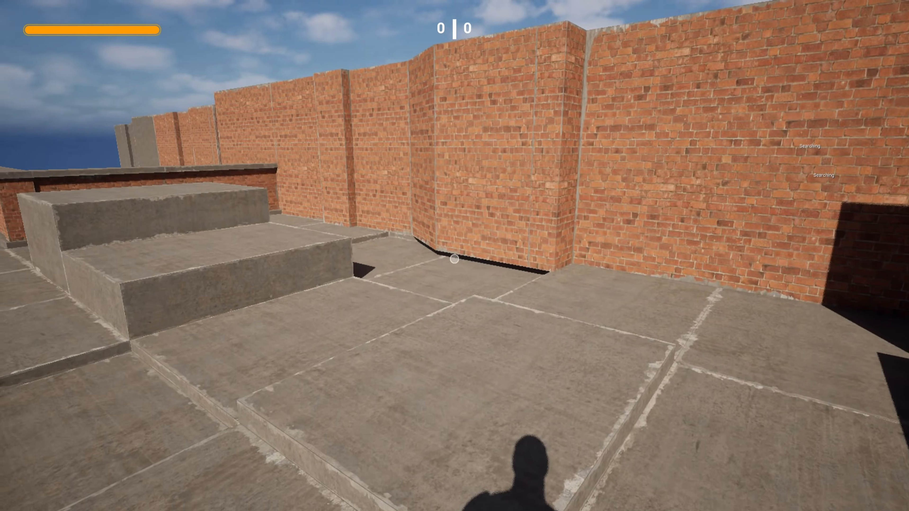
key("w")
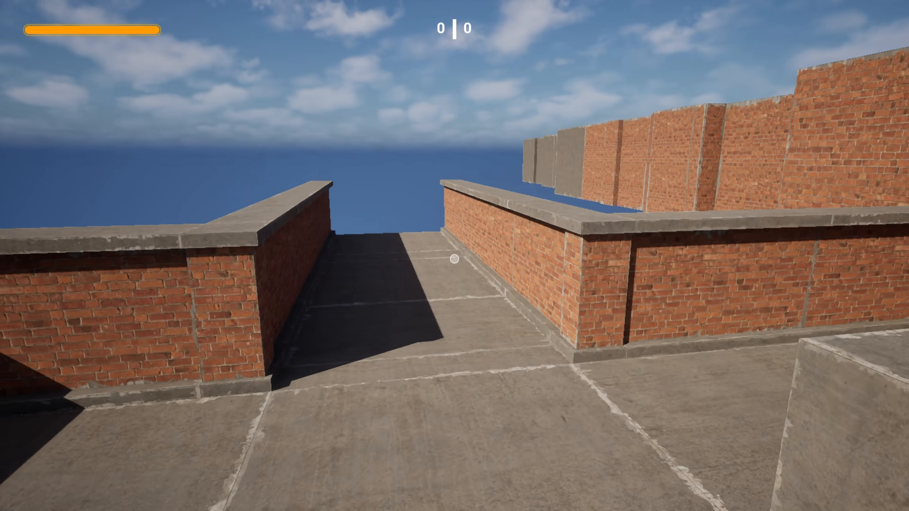
key("s")
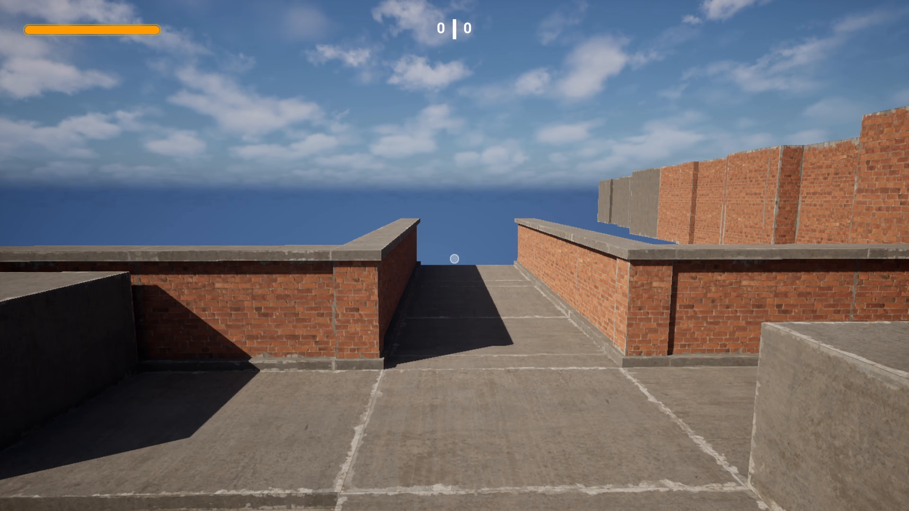
key("w")
key("w")
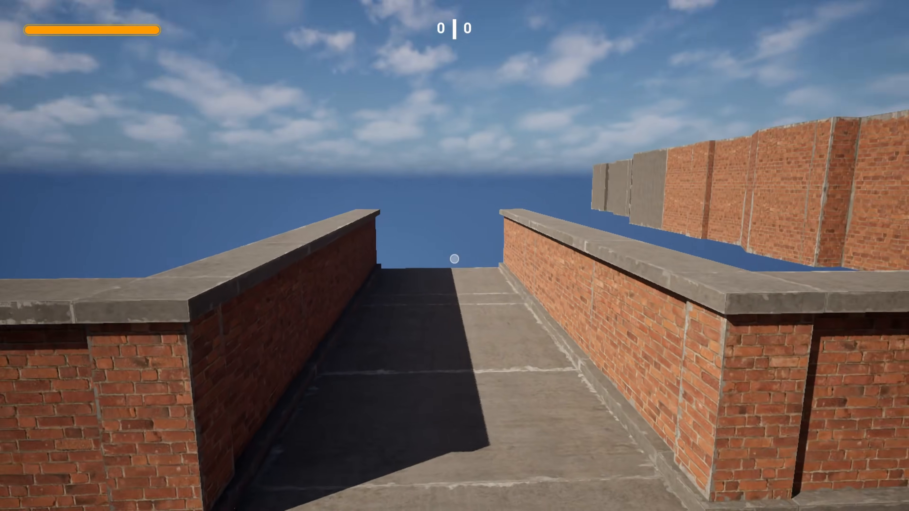
key("s")
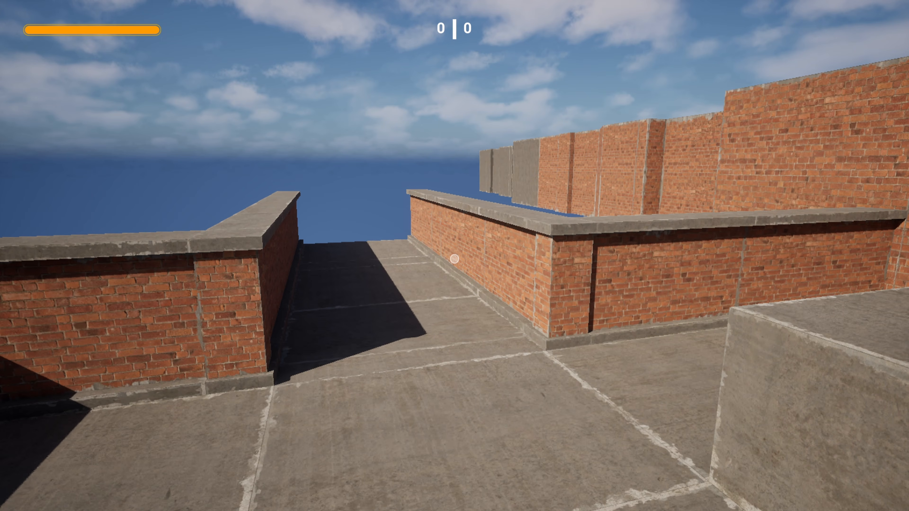